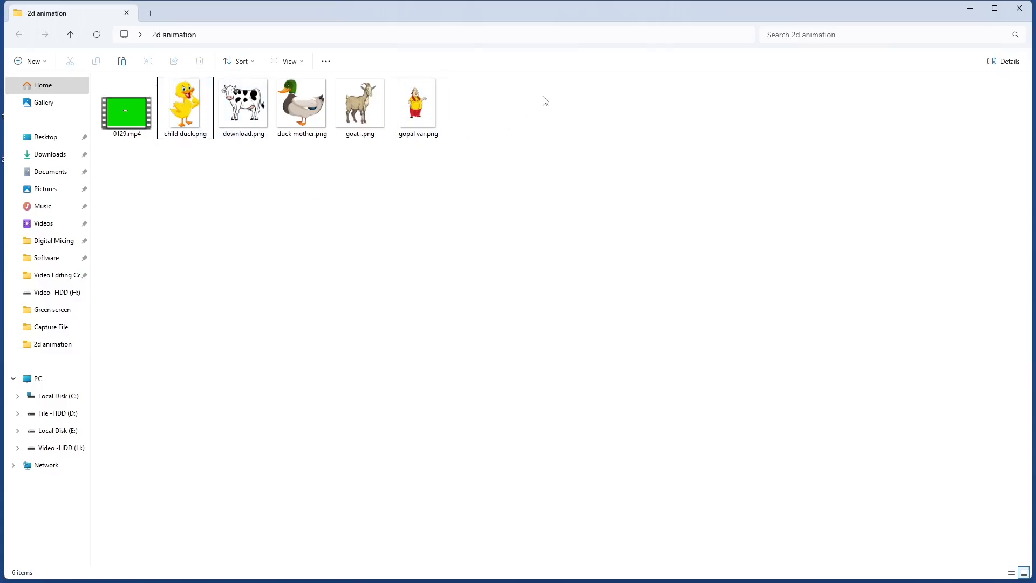
- Import the 0129.mp4 video and the five character PNG images from the 2d animation folder into the Premiere Pro project, and save it
left_click_drag(178, 165, 466, 111)
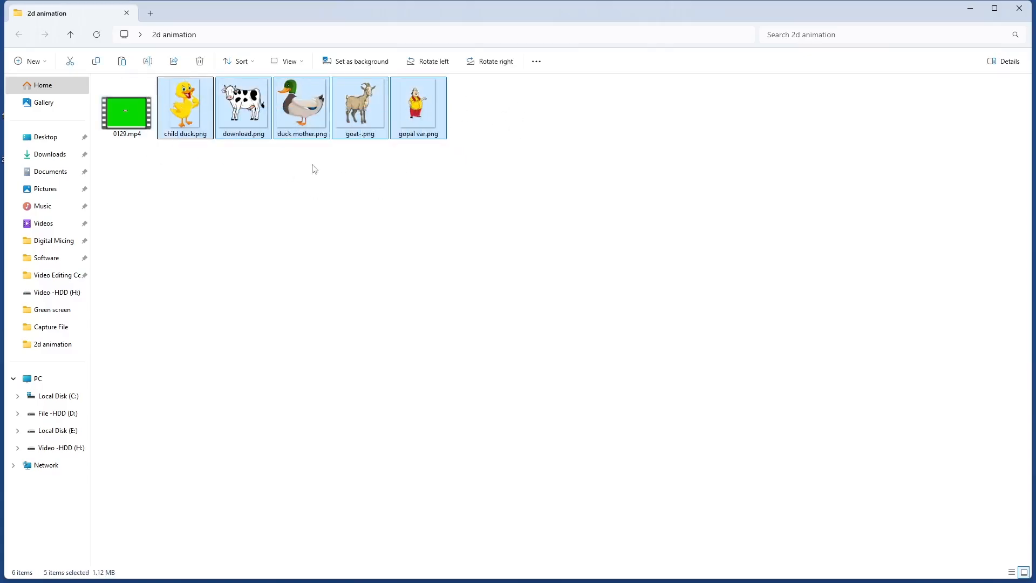
left_click(244, 163)
left_click_drag(113, 160, 450, 102)
left_click_drag(420, 108, 105, 501)
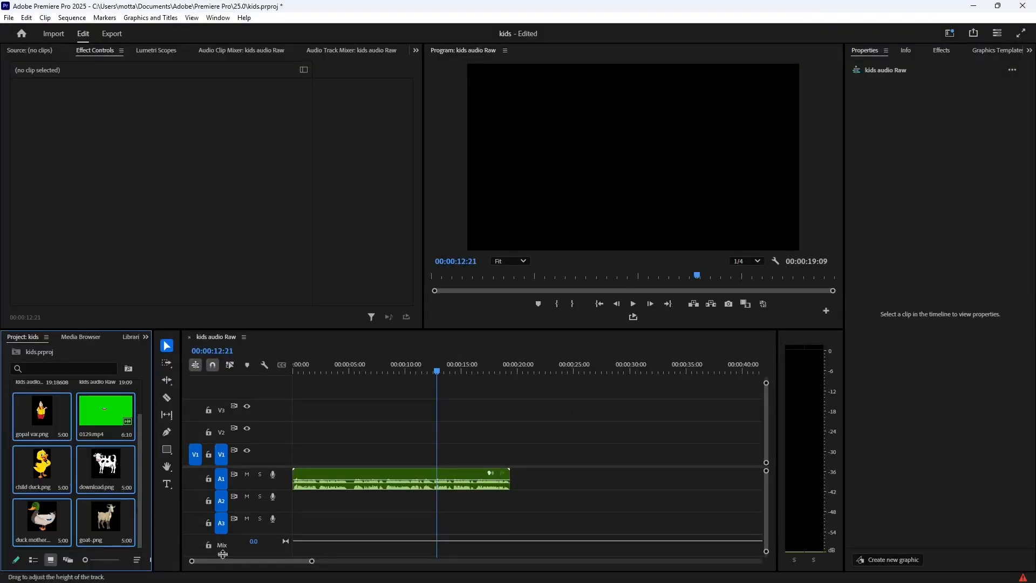
key("ctrl+s")
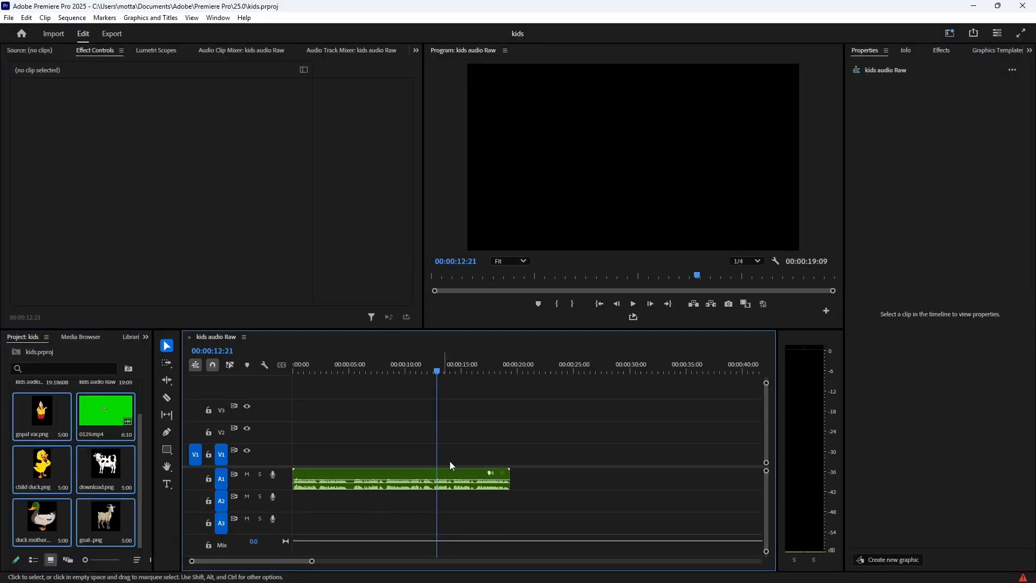
- Play the kids audio Raw clip from the start and split it at about 00:00:02:06
left_click_drag(534, 440, 428, 493)
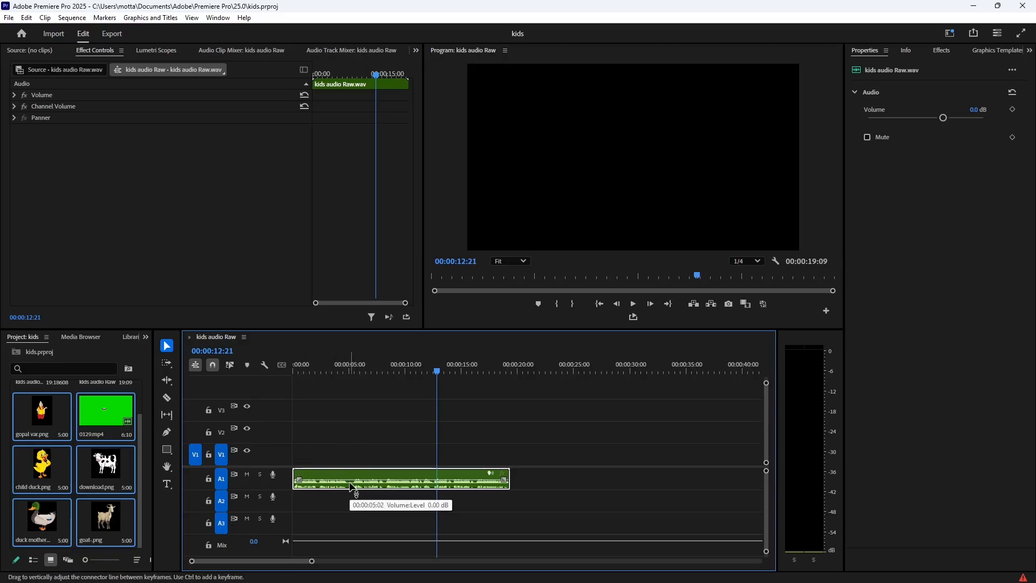
left_click(316, 554)
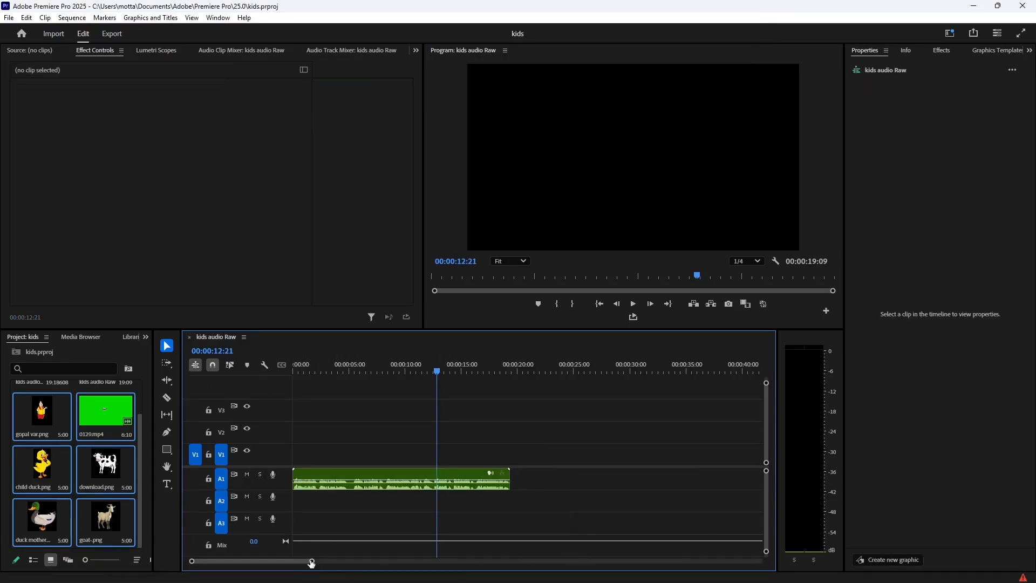
left_click_drag(311, 561, 247, 561)
key("Home")
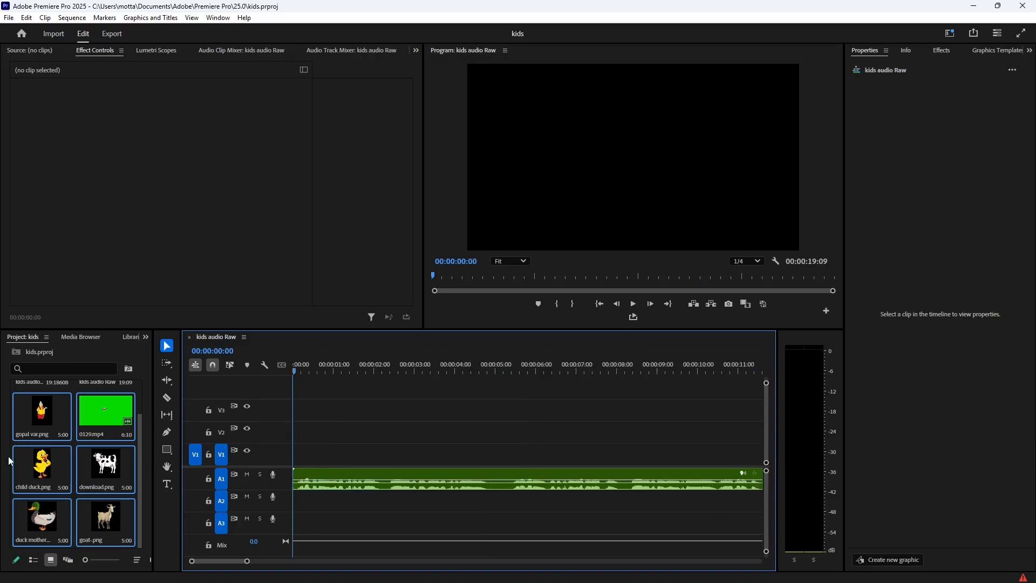
key("space")
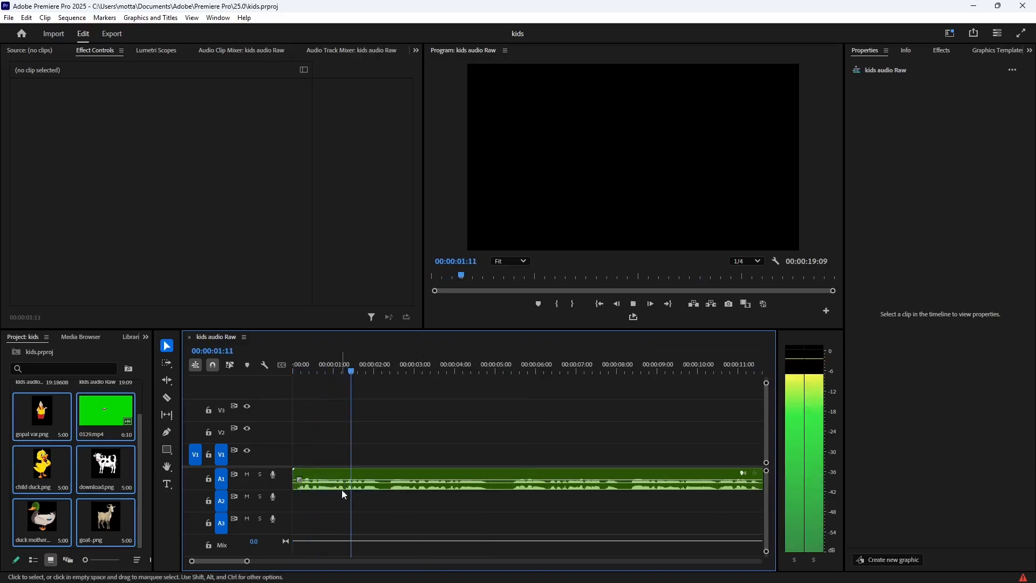
key("c")
left_click(383, 486)
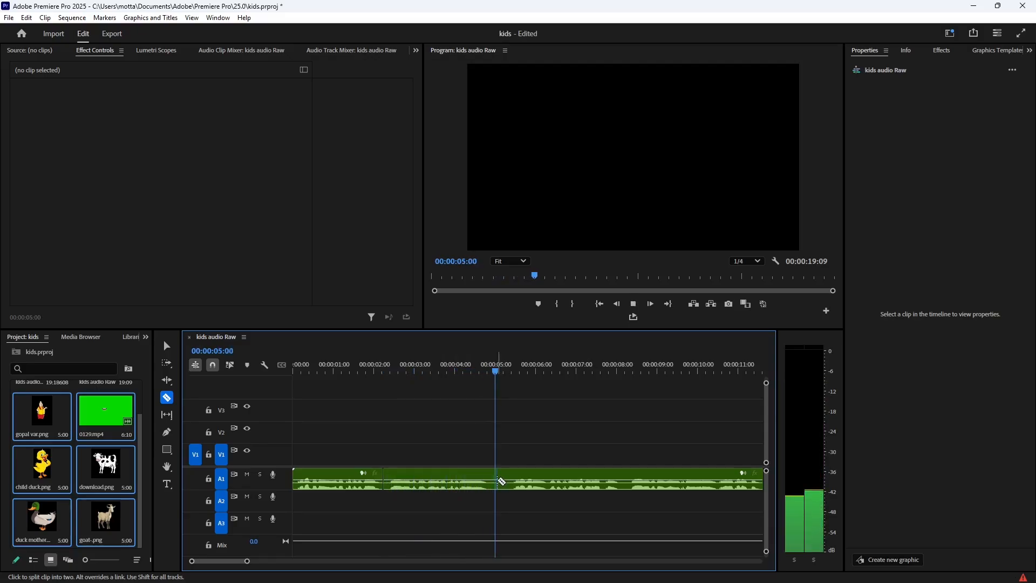
- Cut out the silent section around the 5-second mark on track A1 and close the gap it leaves
key("space")
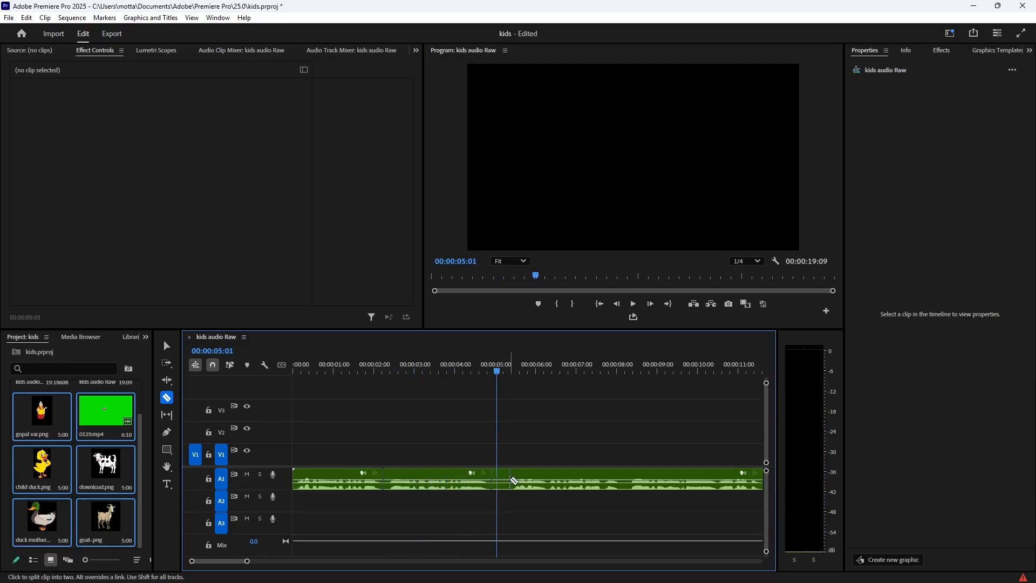
key("v")
left_click(502, 477)
key("Delete")
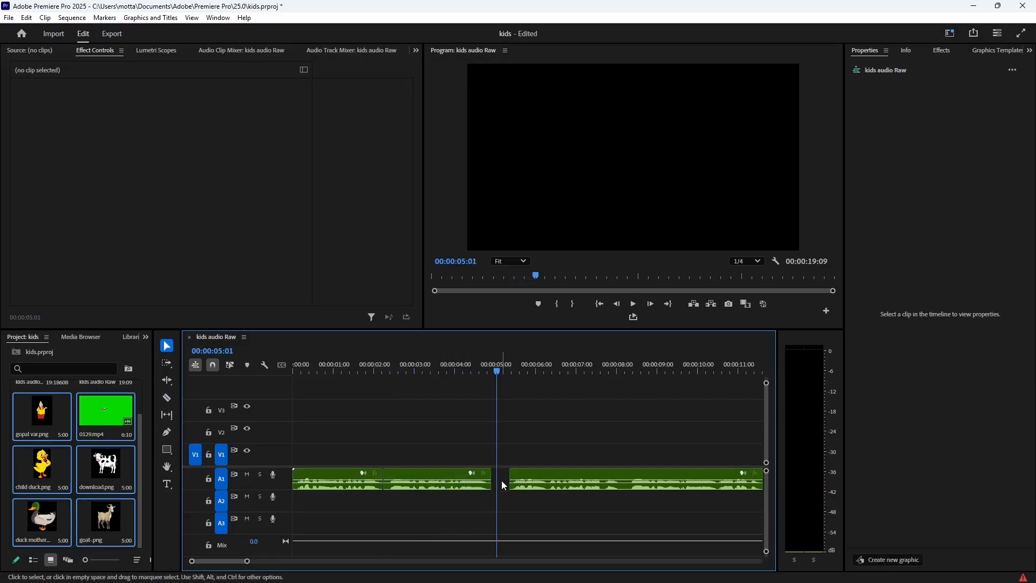
left_click(500, 481)
key("Delete")
- Play the rest of the audio and split it between lines at about 7.7, 11.2, 13.8 and 15.7 seconds
key("space")
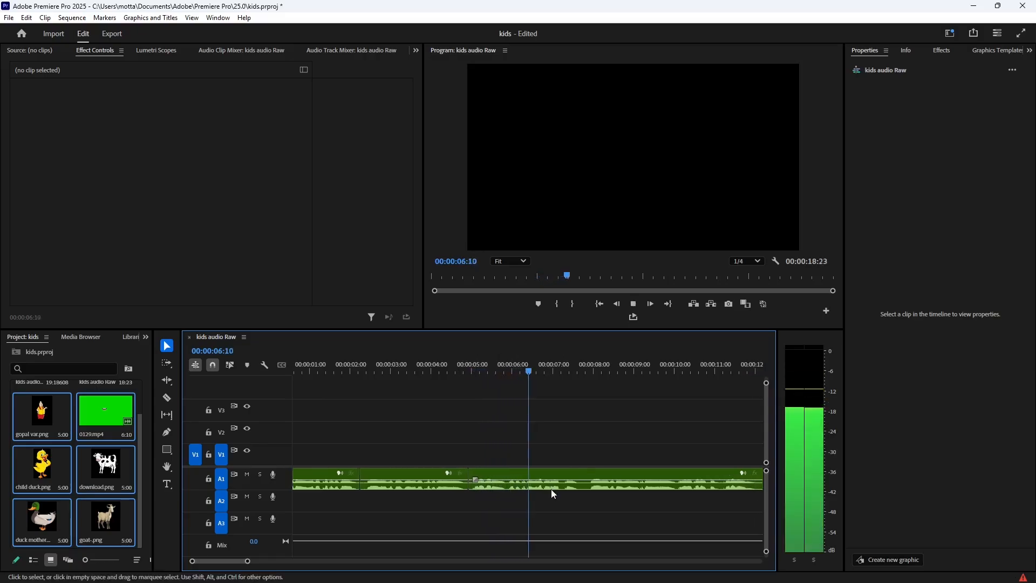
key("c")
left_click(538, 482)
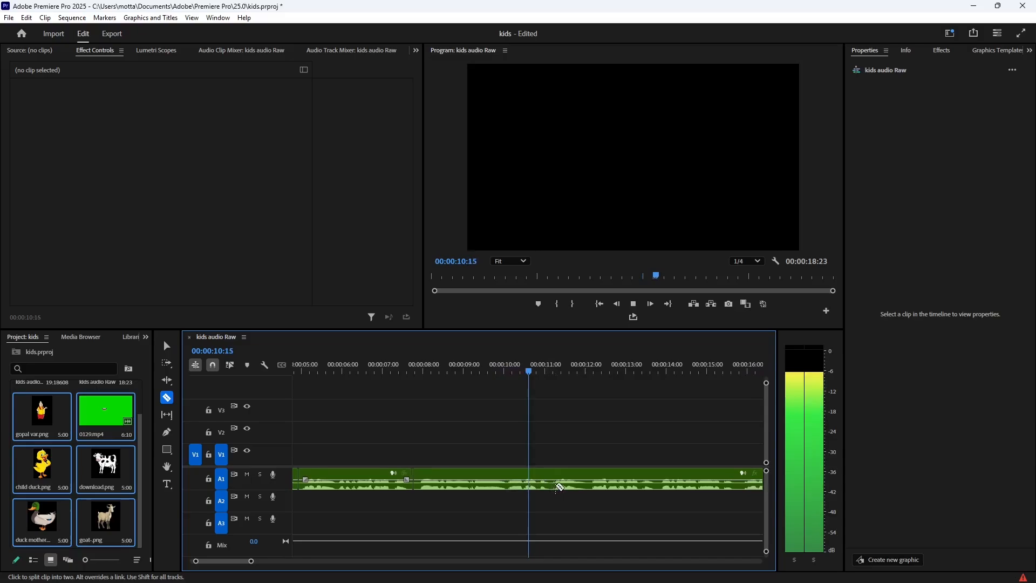
left_click(537, 484)
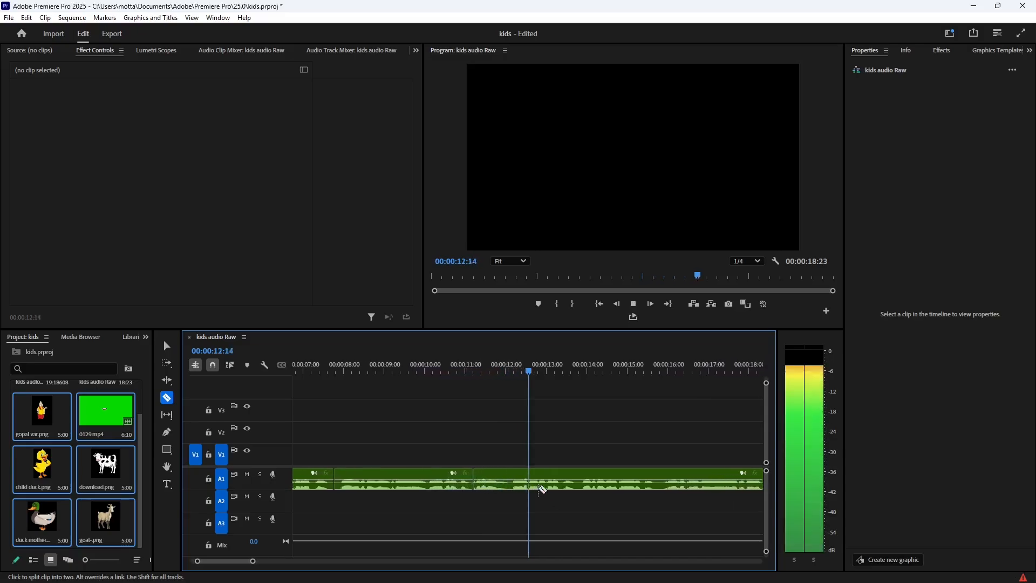
left_click(547, 483)
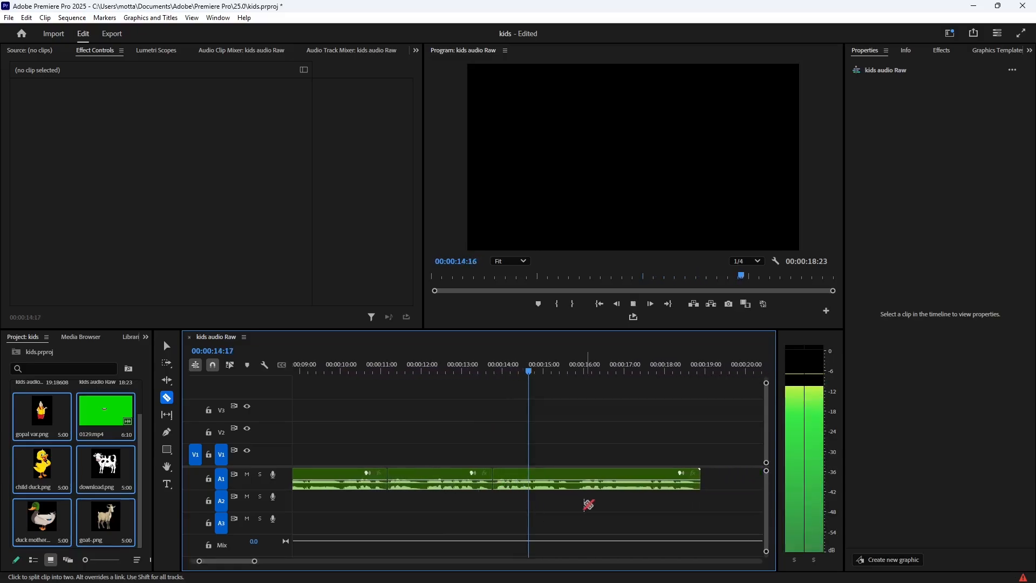
left_click(521, 483)
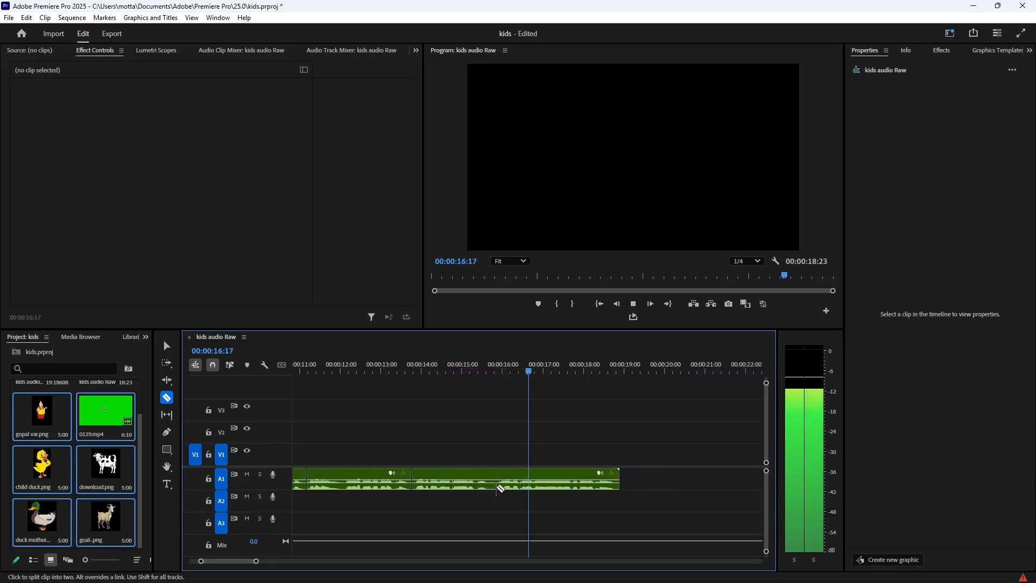
key("v")
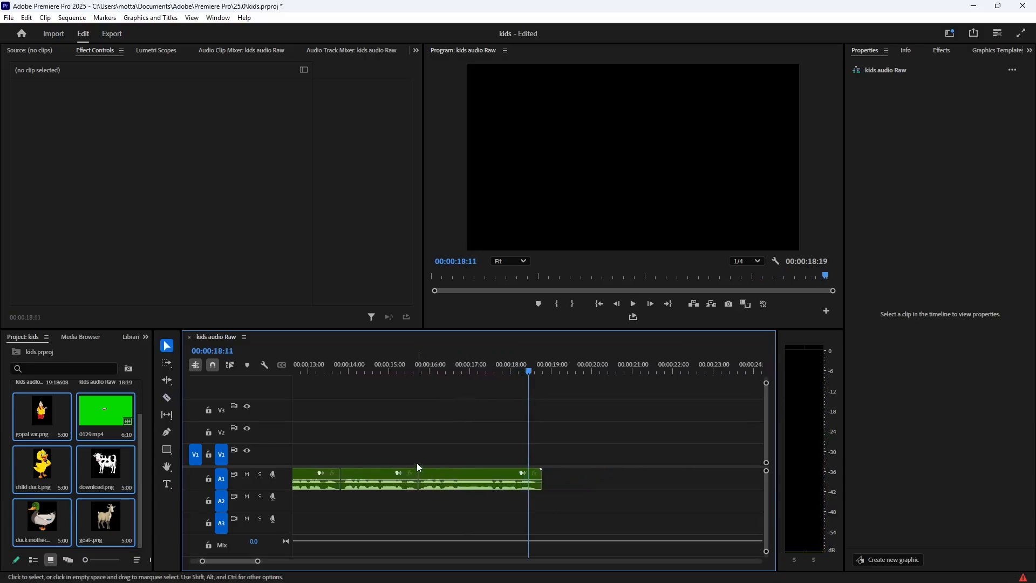
- Find the Pitch Shifter audio effect and apply it to the first audio clip on track A1
key("Home")
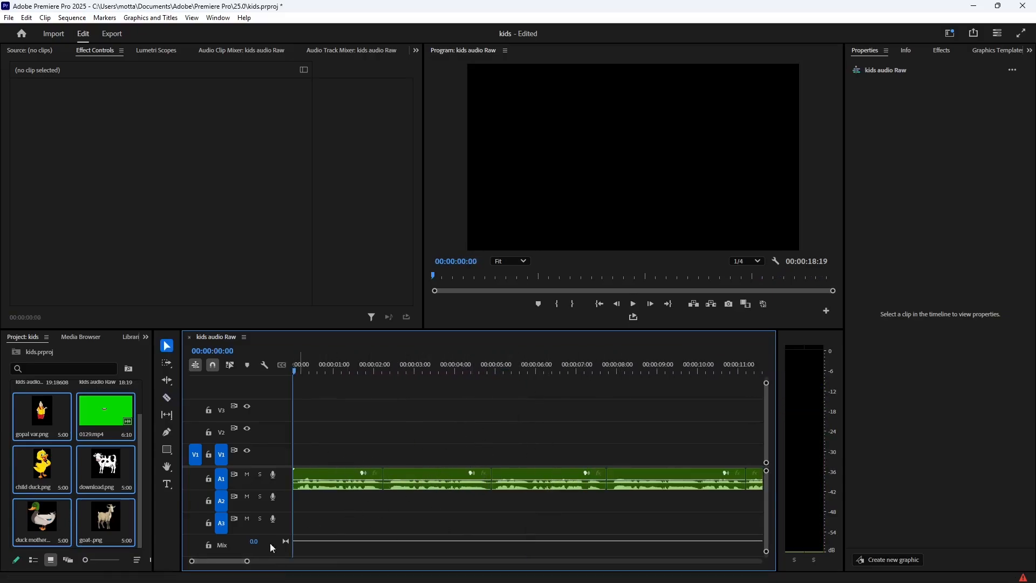
left_click_drag(247, 561, 274, 560)
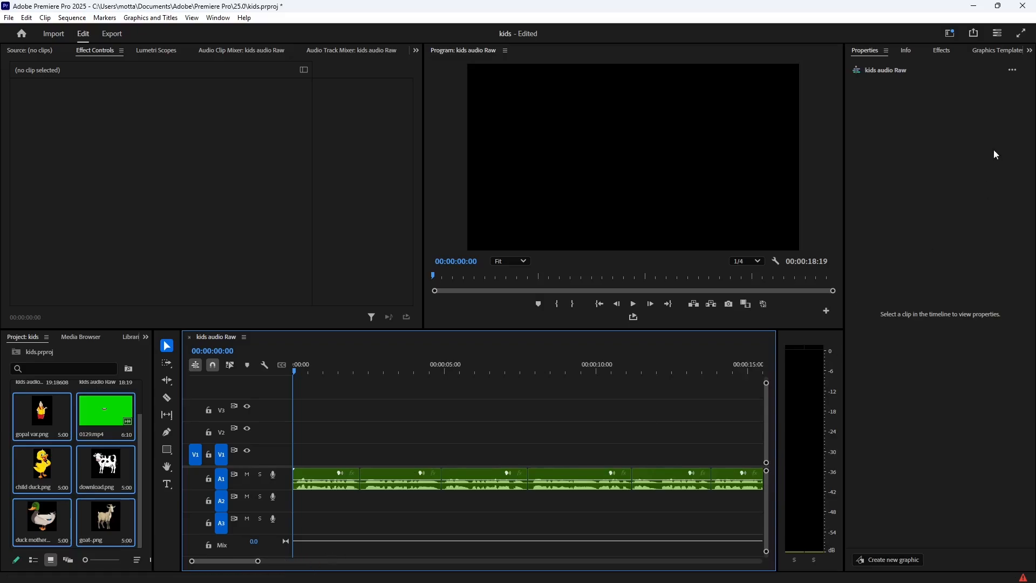
left_click(1029, 51)
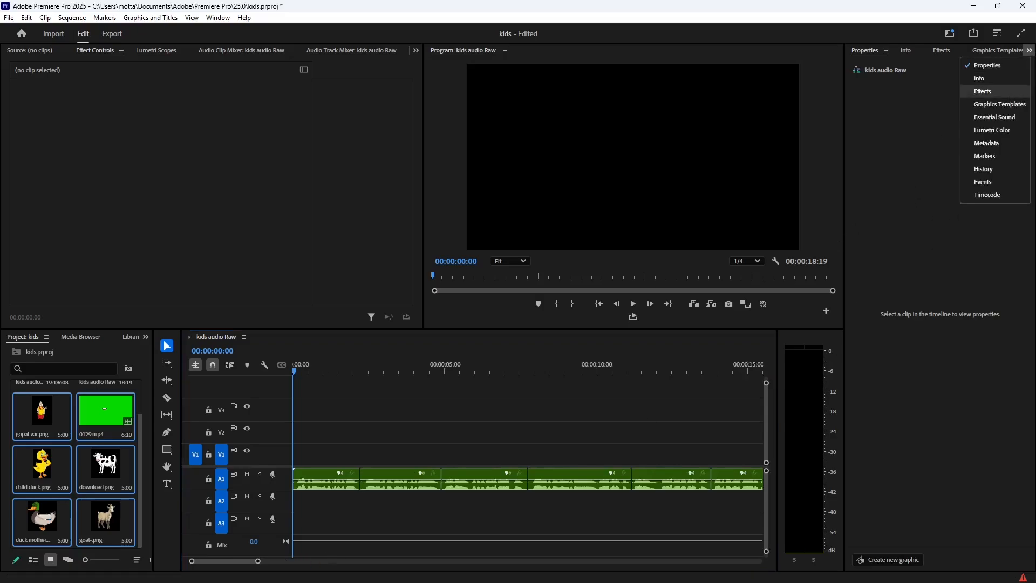
left_click(1000, 91)
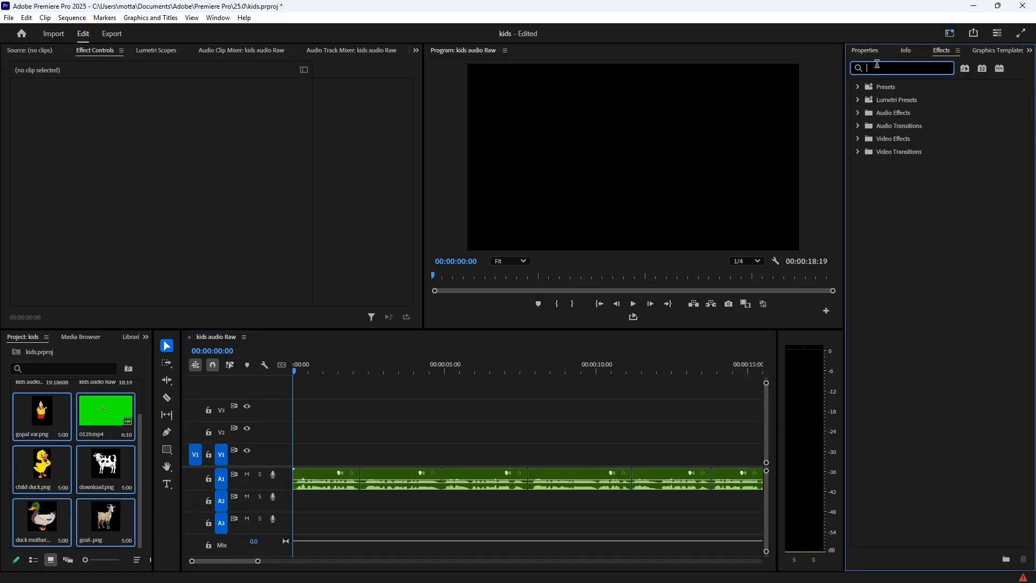
type("pitch")
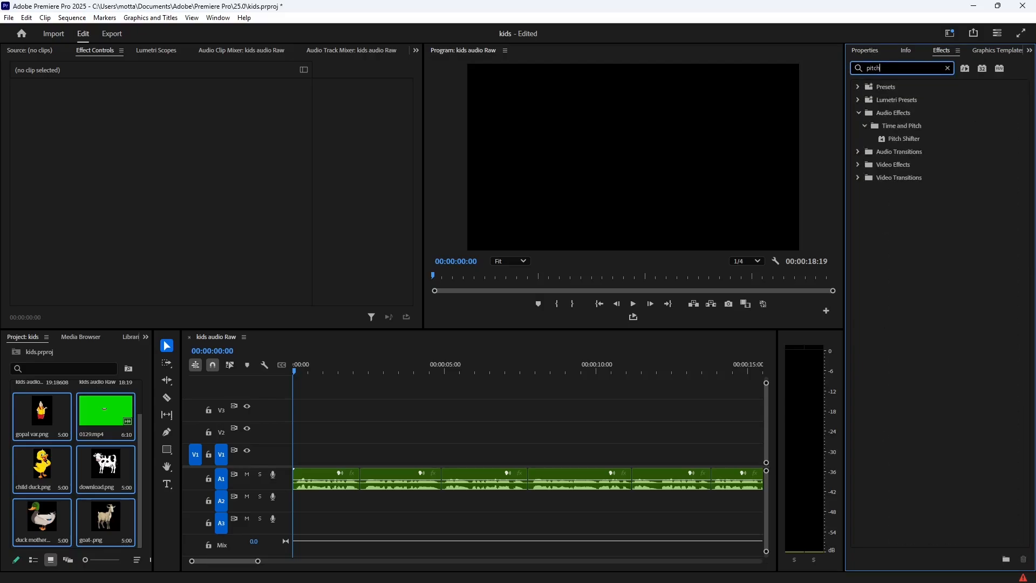
left_click(912, 141)
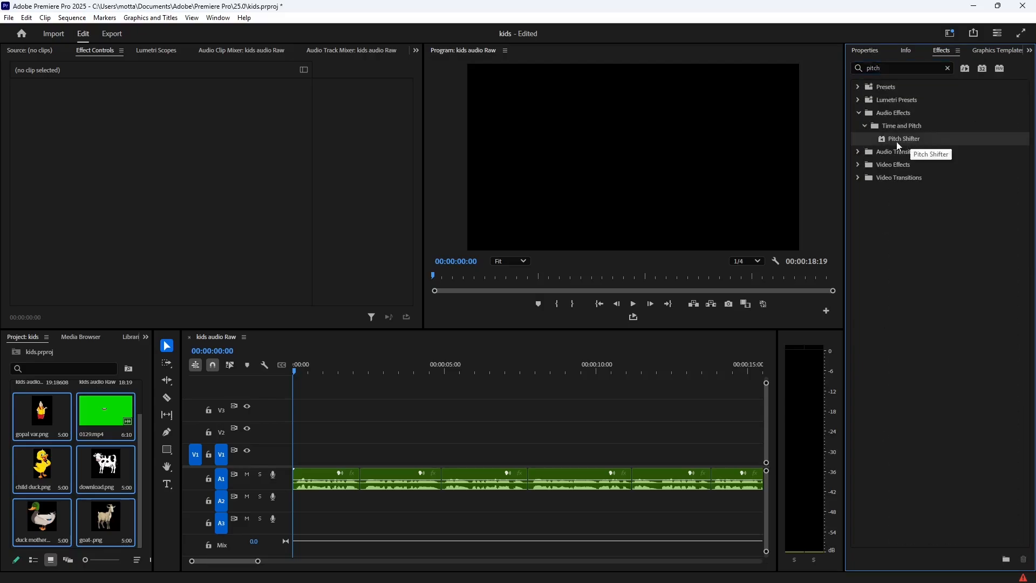
left_click_drag(897, 141, 227, 327)
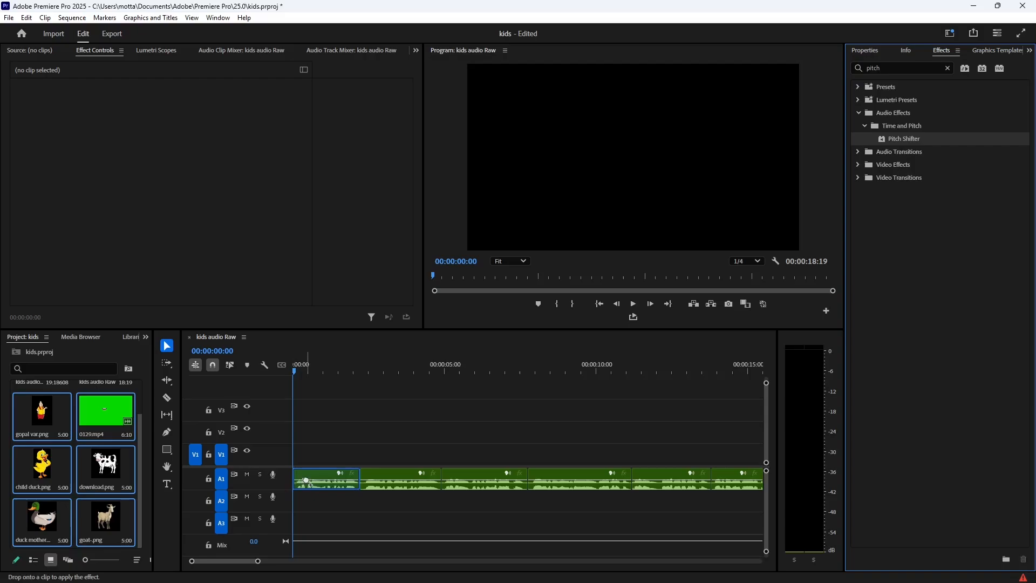
left_click_drag(307, 482, 307, 481)
- Set the first clip's Pitch Shifter to 5 semi-tones while listening to the playback
left_click(169, 141)
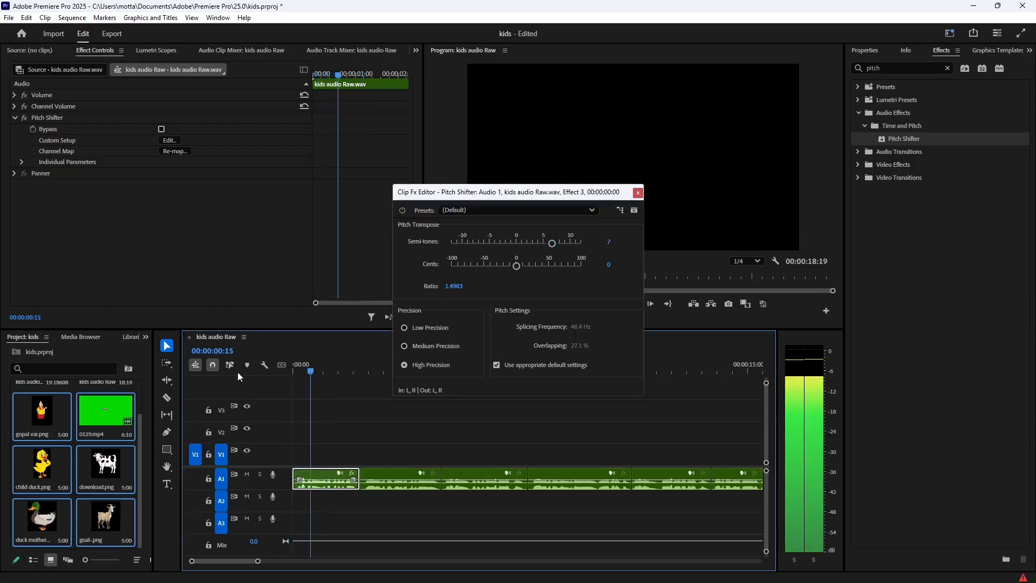
left_click_drag(558, 244, 549, 244)
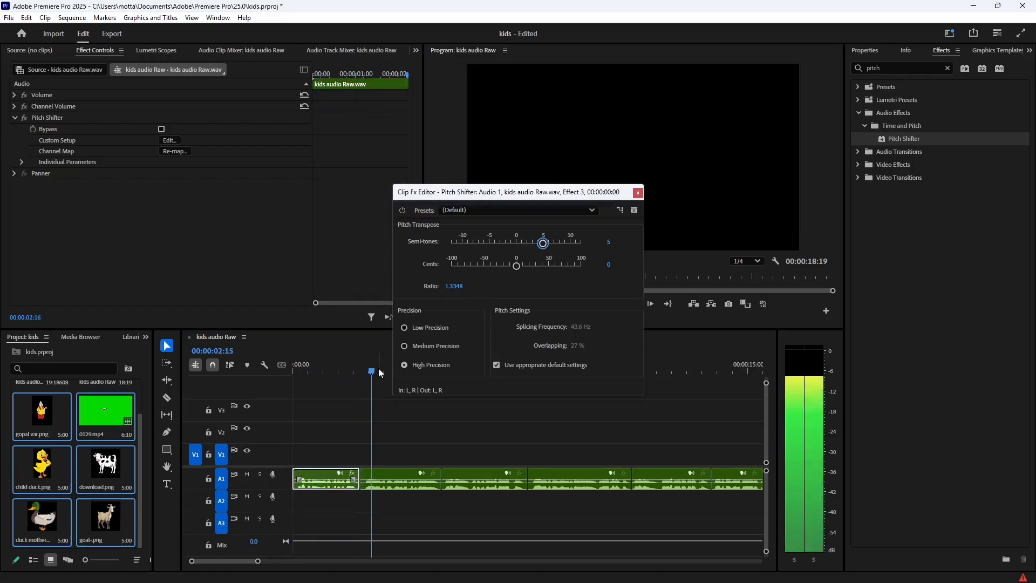
left_click(210, 380)
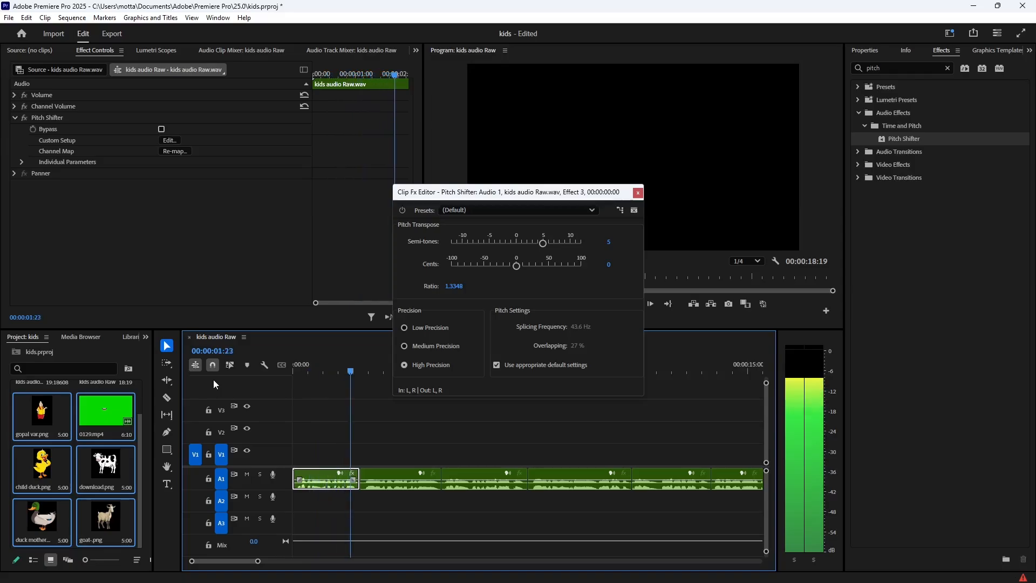
- Copy the Pitch Shifter effect from the first audio clip to the second audio clip
left_click(403, 487)
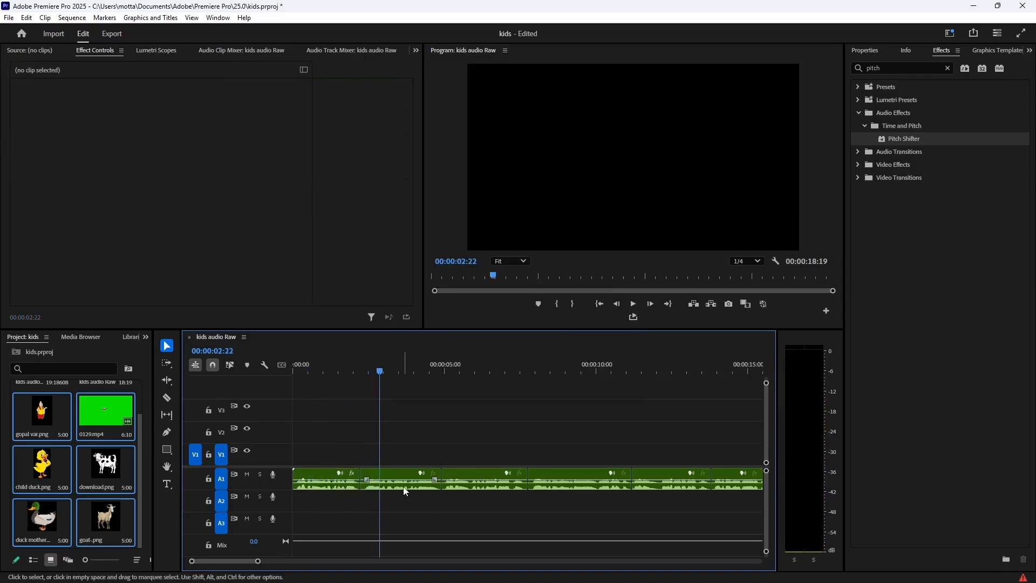
left_click(17, 98)
left_click(17, 97)
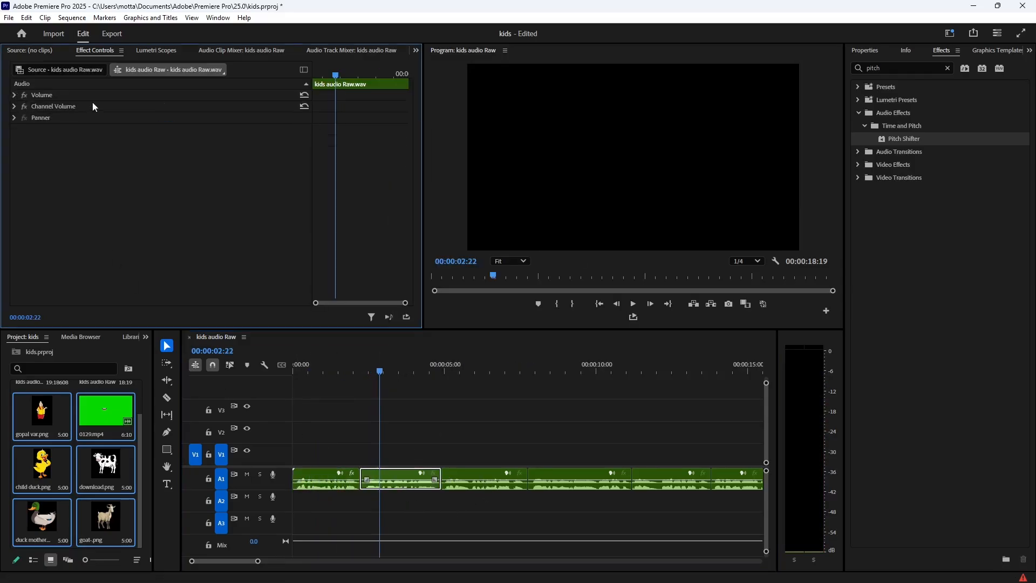
left_click(15, 118)
left_click(324, 471)
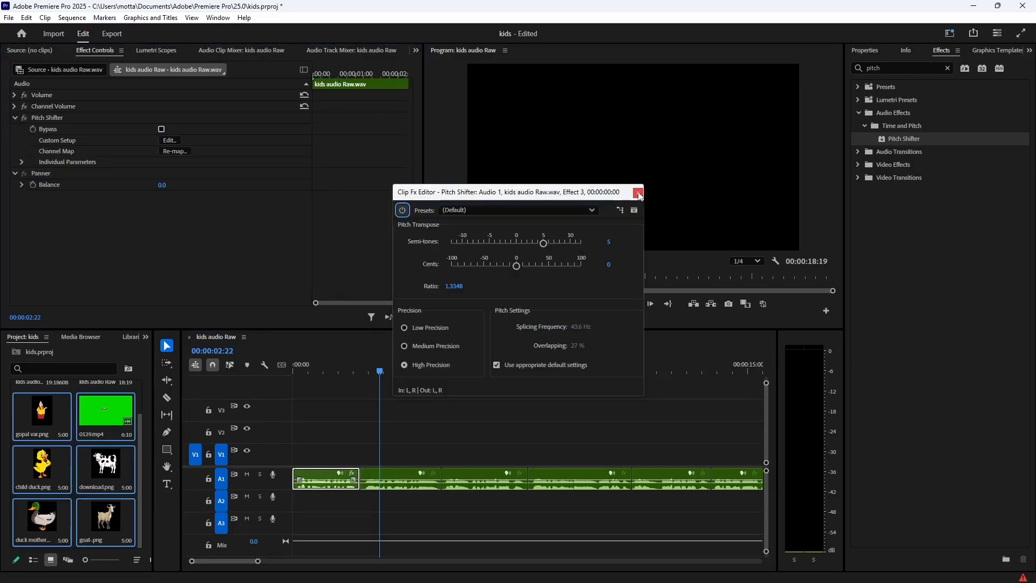
left_click(637, 193)
left_click(51, 118)
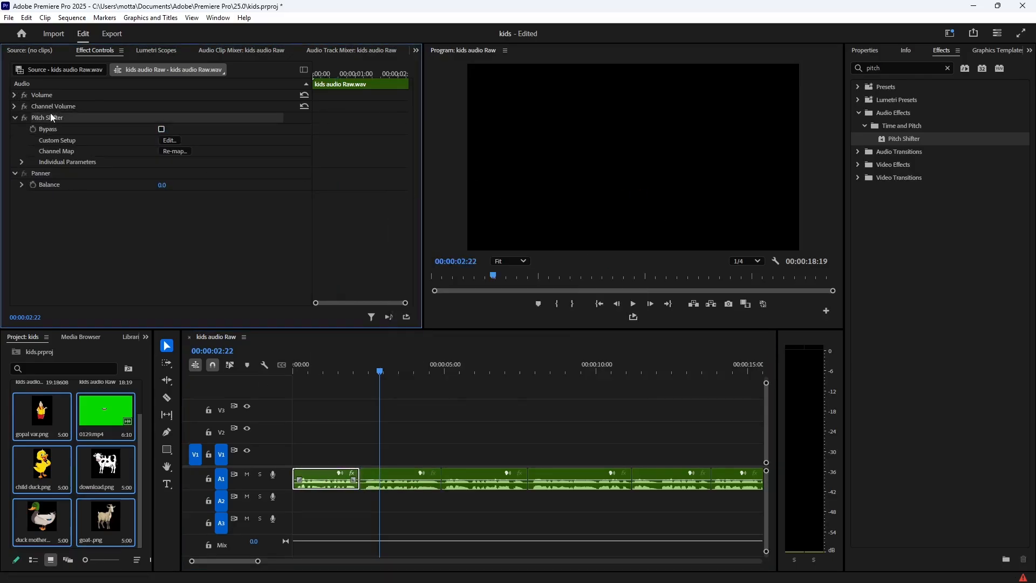
left_click(404, 479)
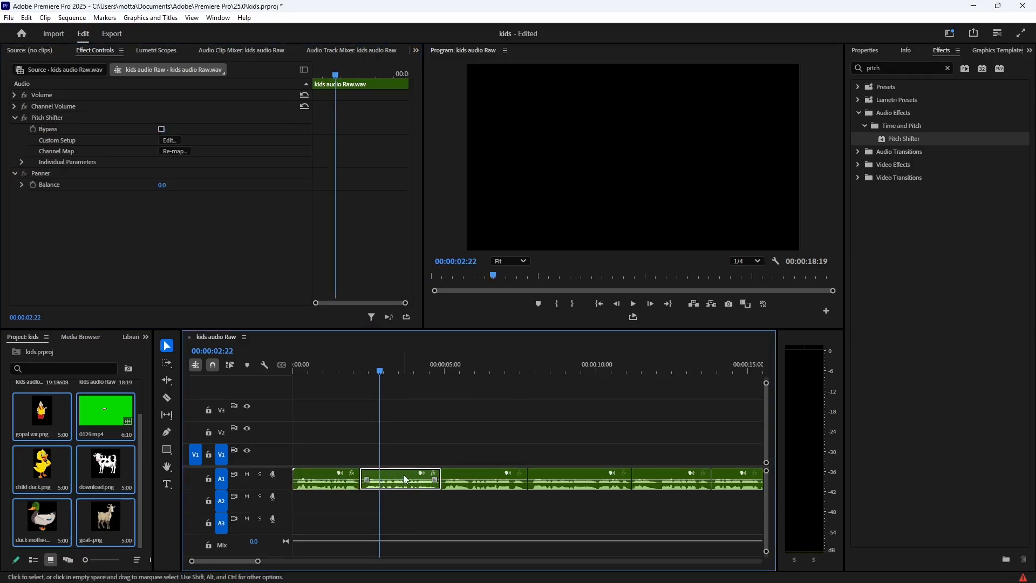
- Set the second clip's Pitch Shifter to 11 semi-tones and play the clip to check its voice
left_click(169, 141)
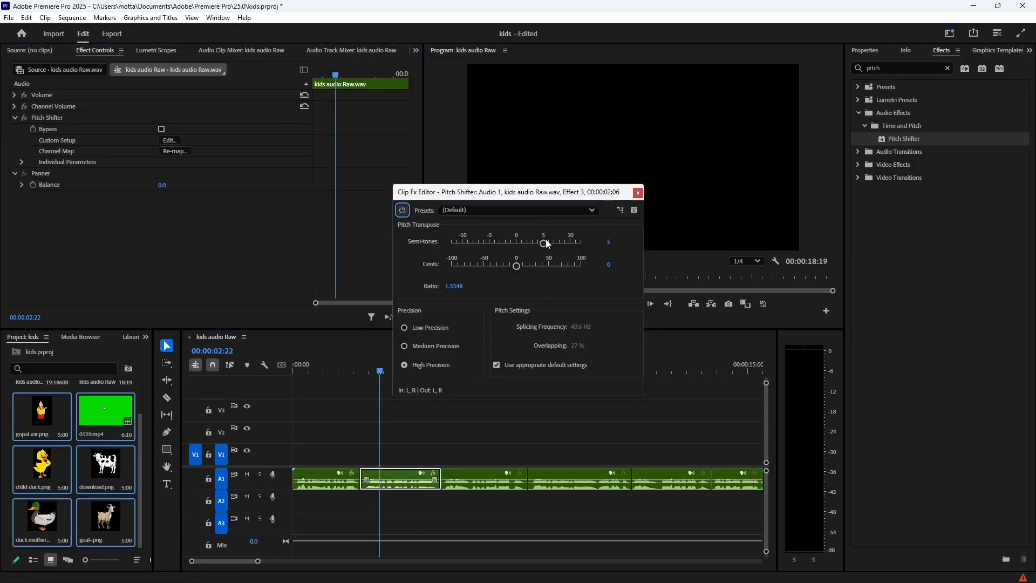
left_click_drag(372, 367, 273, 357)
key("space")
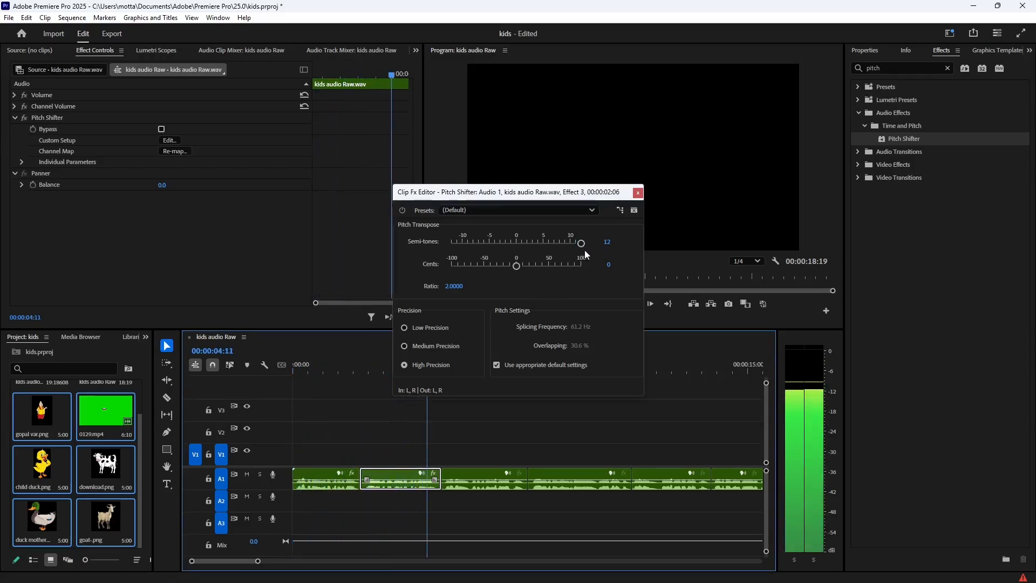
left_click_drag(581, 244, 550, 247)
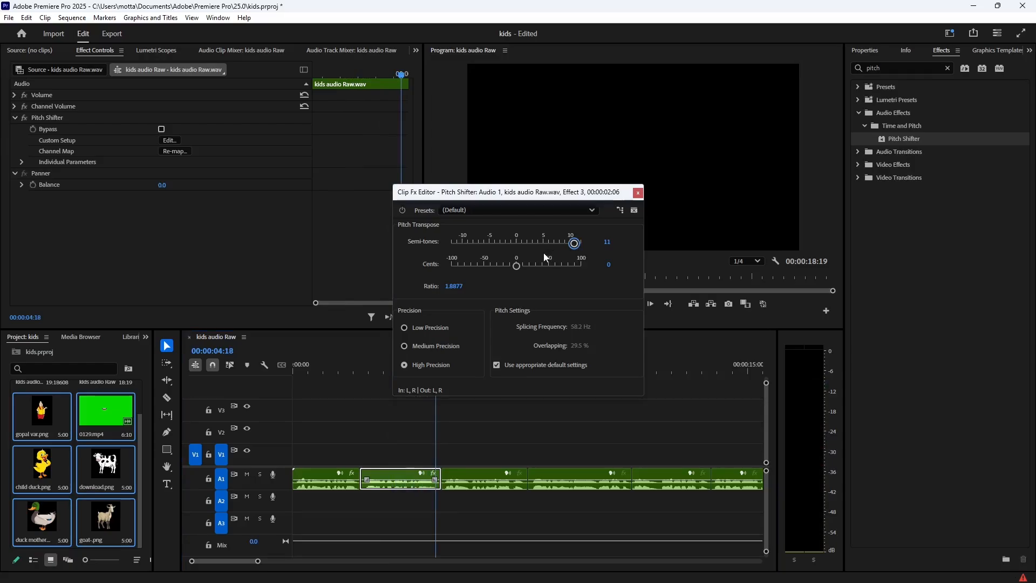
mouse_move(502, 191)
left_mouse_down()
mouse_move(495, 140)
mouse_move(495, 197)
left_mouse_up()
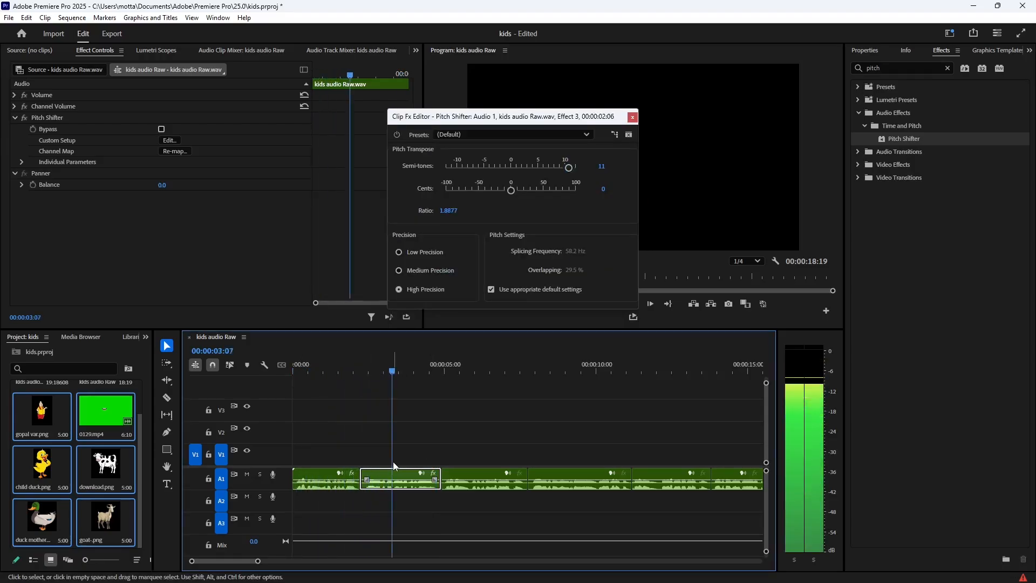
- Close the Pitch Shifter editor and copy the first audio clip's Pitch Shifter effect to the third audio clip
key("space")
left_click(632, 117)
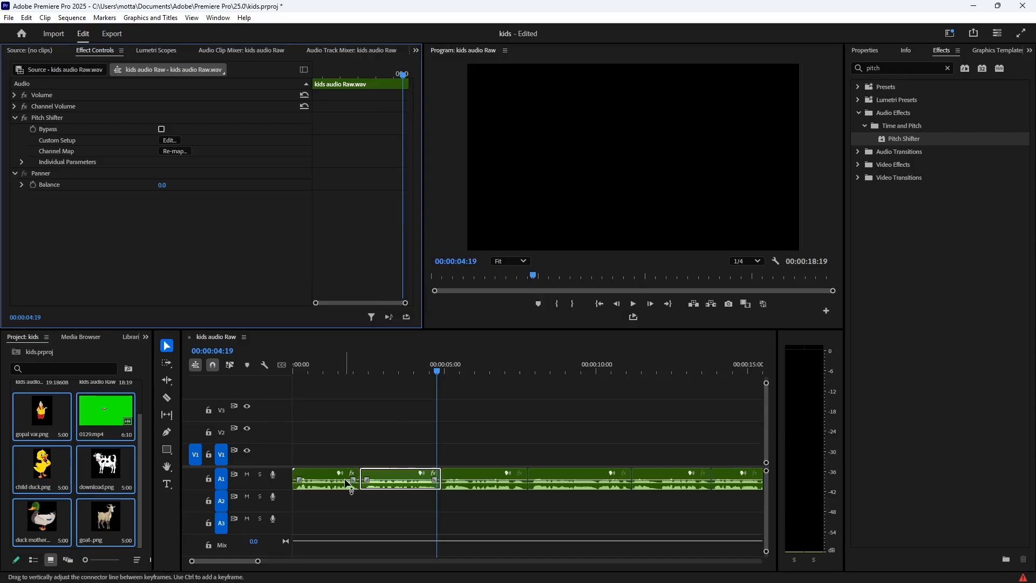
left_click(346, 481)
key("space")
key("space")
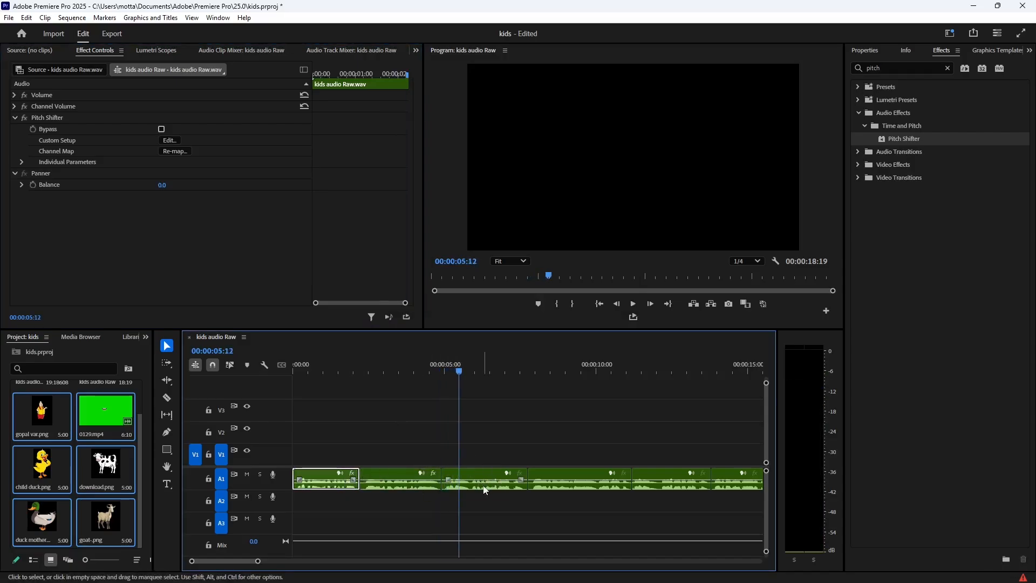
left_click(482, 483)
left_click(346, 475)
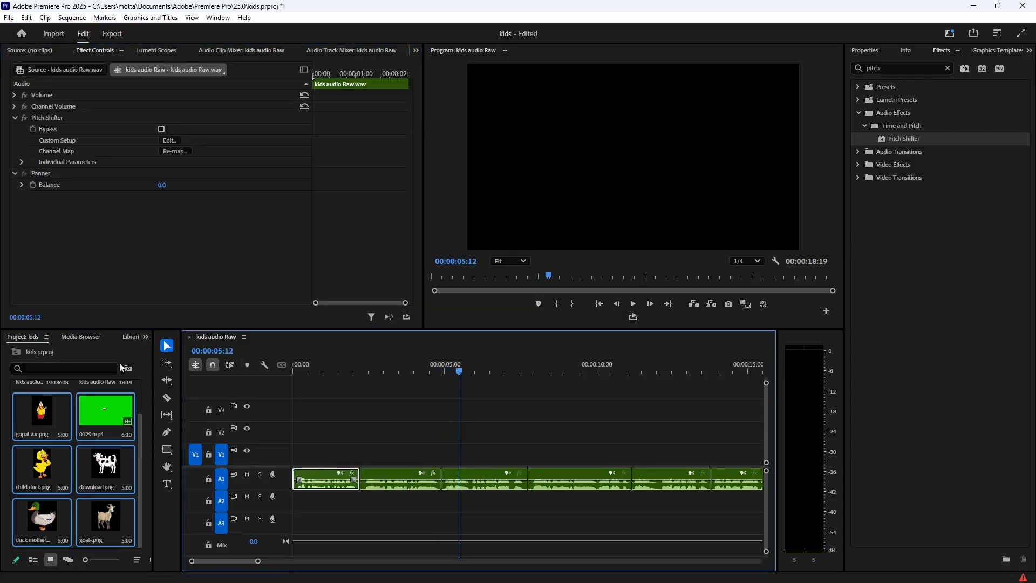
left_click(493, 474)
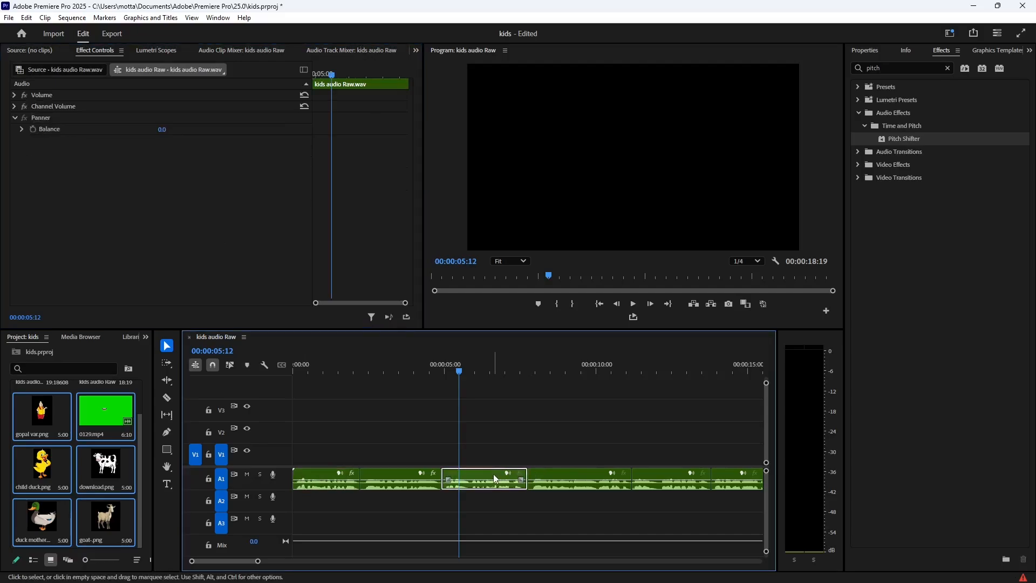
- Copy the second audio clip's Pitch Shifter effect to the fourth audio clip and play it back to check the voices
left_click(389, 478)
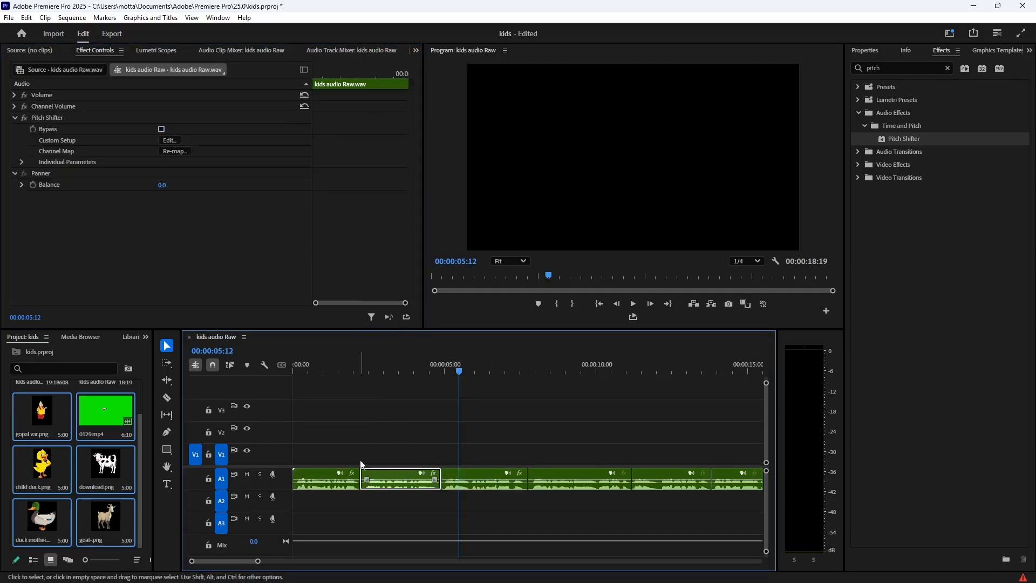
left_click(55, 118)
left_click(573, 469)
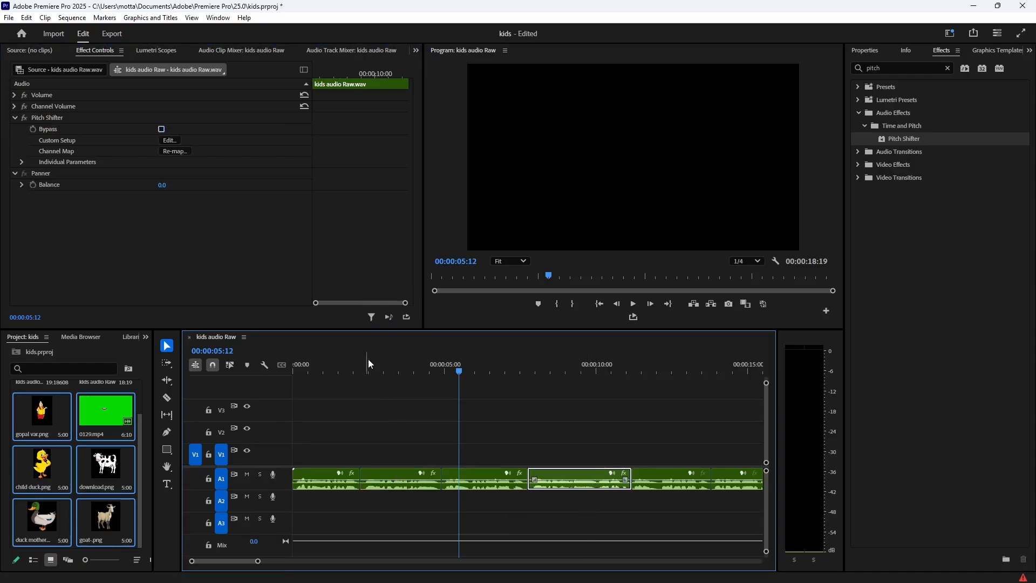
key("space")
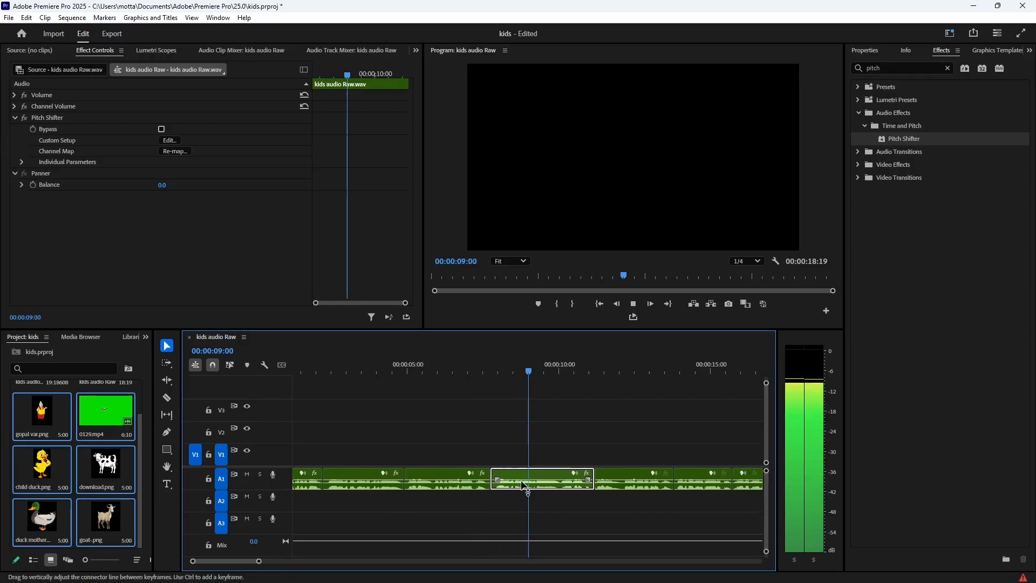
key("space")
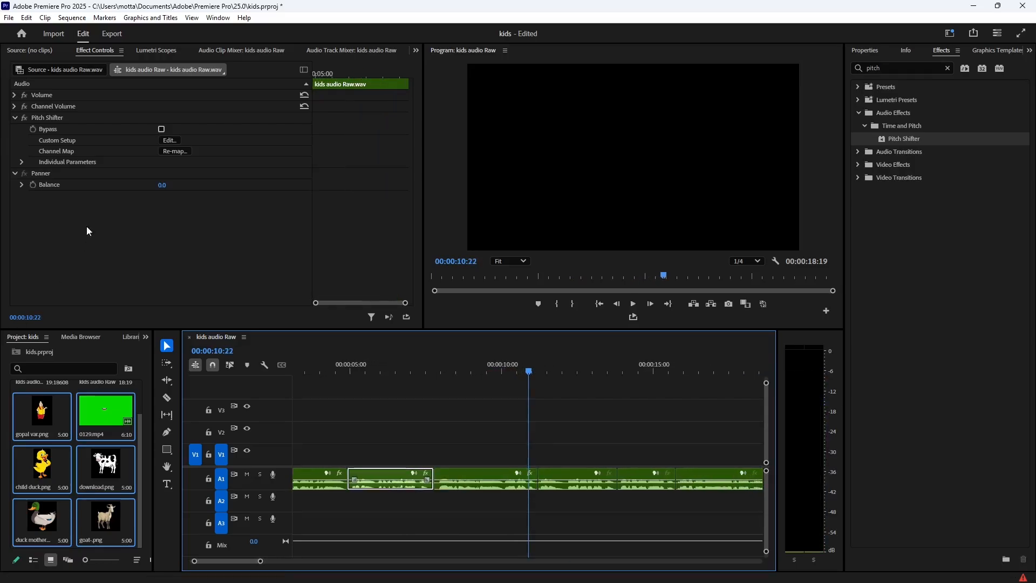
- Copy the third audio clip's Pitch Shifter effect to the fifth audio clip and listen to it
left_click(46, 144)
left_click(48, 119)
key("ctrl+c")
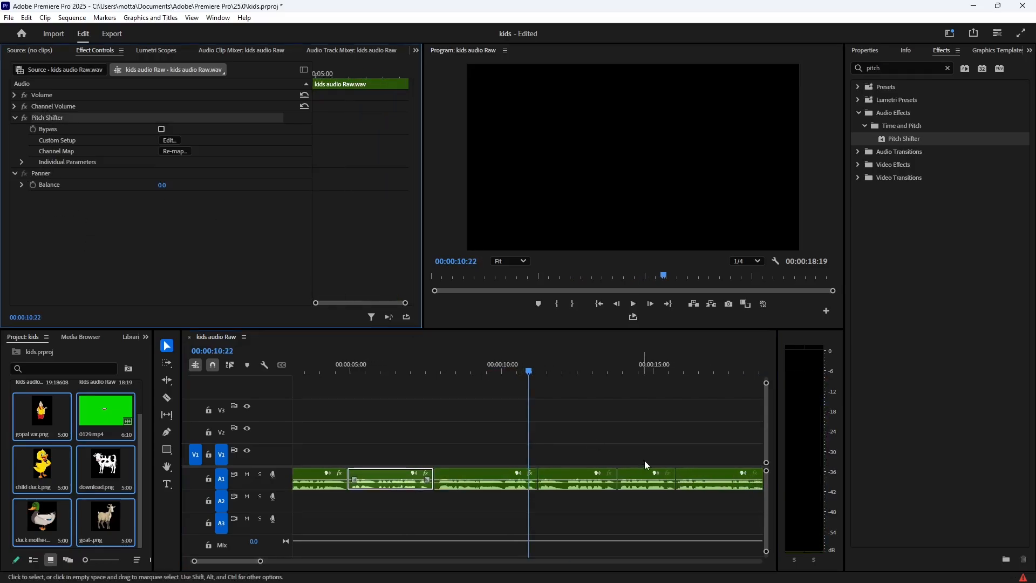
left_click(588, 450)
left_click(592, 476)
key("ctrl+v")
key("space")
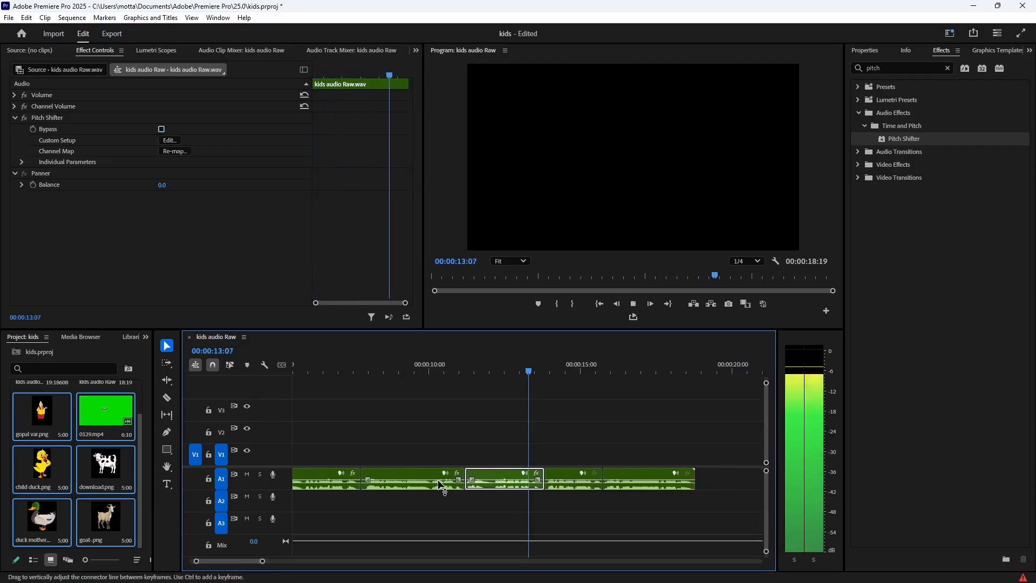
key("space")
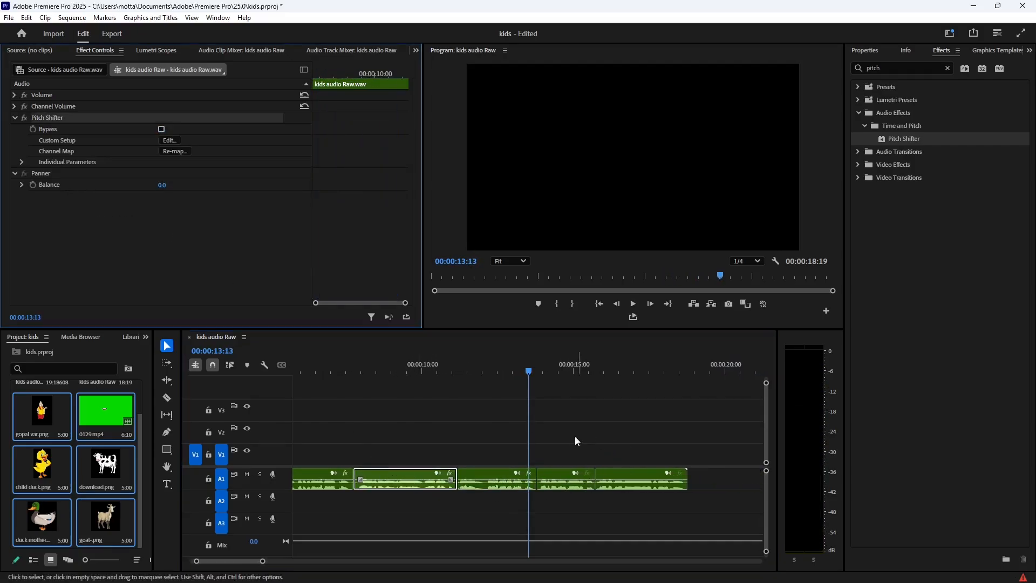
- Paste the fourth clip's Pitch Shifter effect onto the last two audio clips together and play them to check the voices
left_click_drag(575, 436, 731, 482)
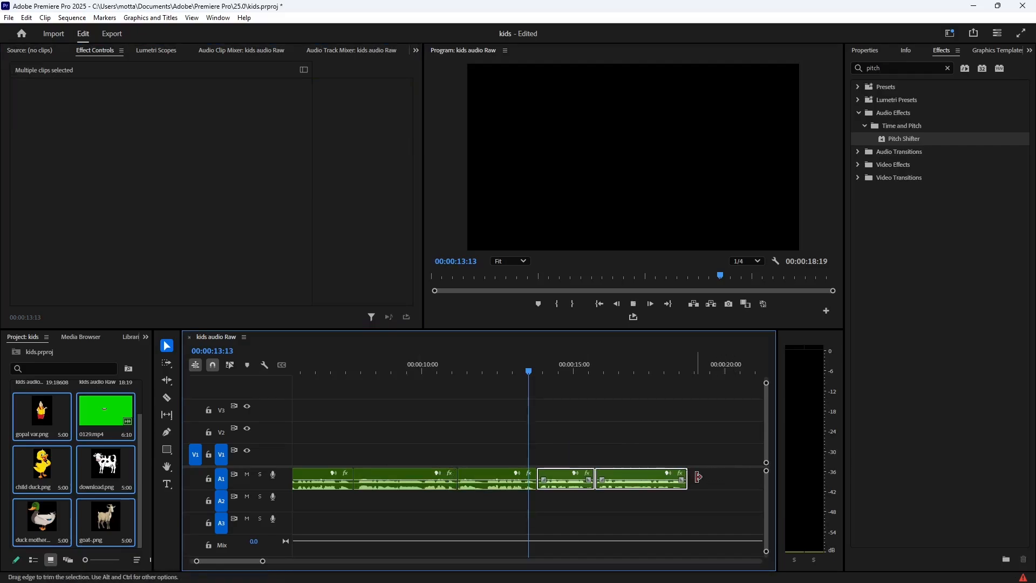
key("space")
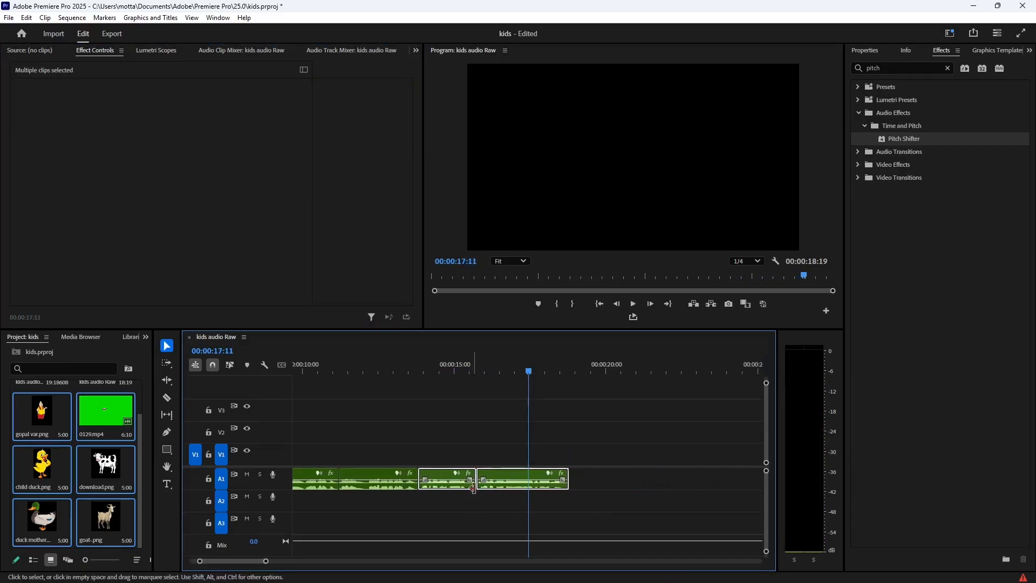
left_click(481, 503)
key("space")
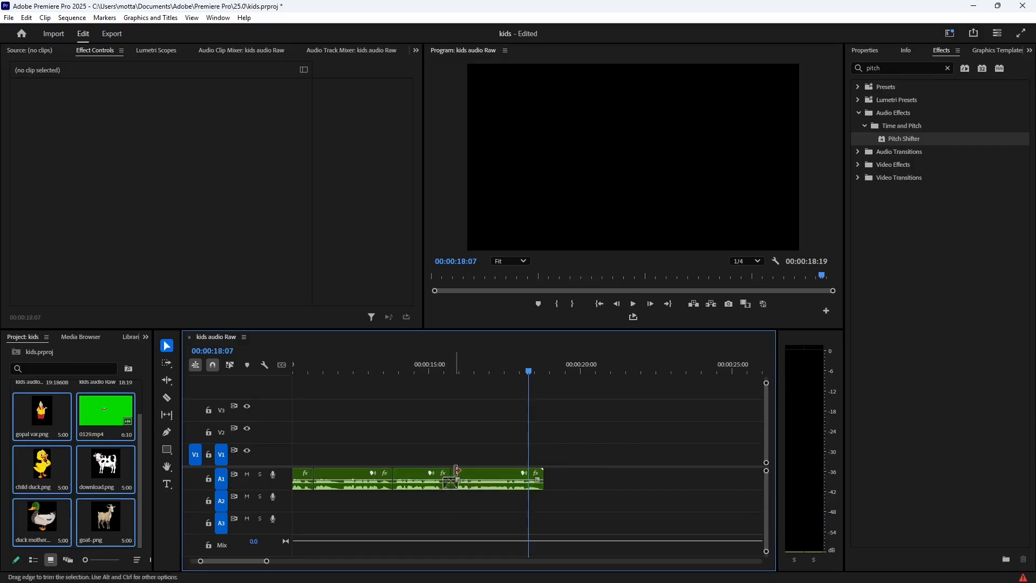
left_click_drag(435, 370, 412, 370)
key("space")
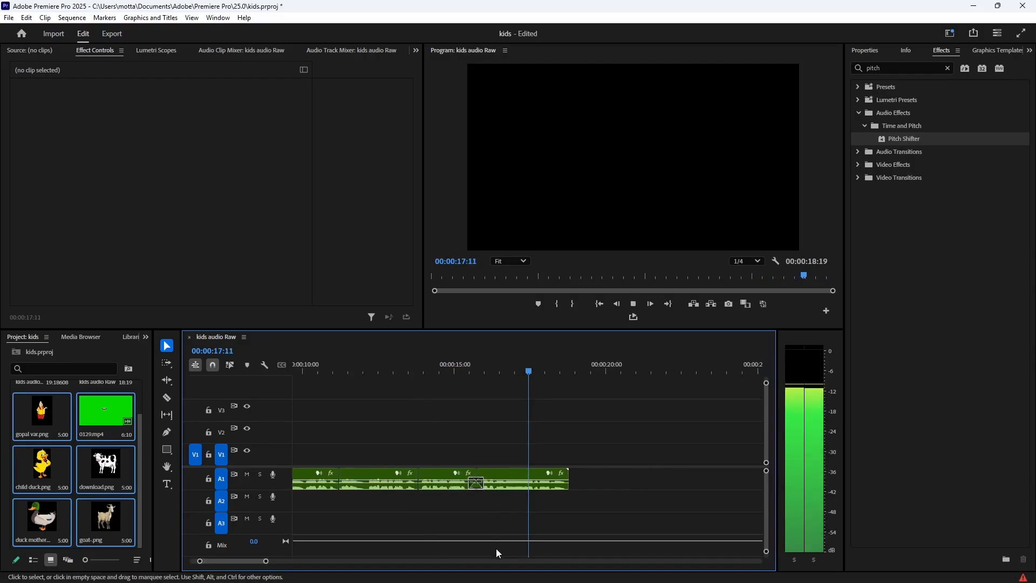
- Save the project and return the playhead to the start of the sequence with all audio clips in view
key("ctrl+s")
key("Home")
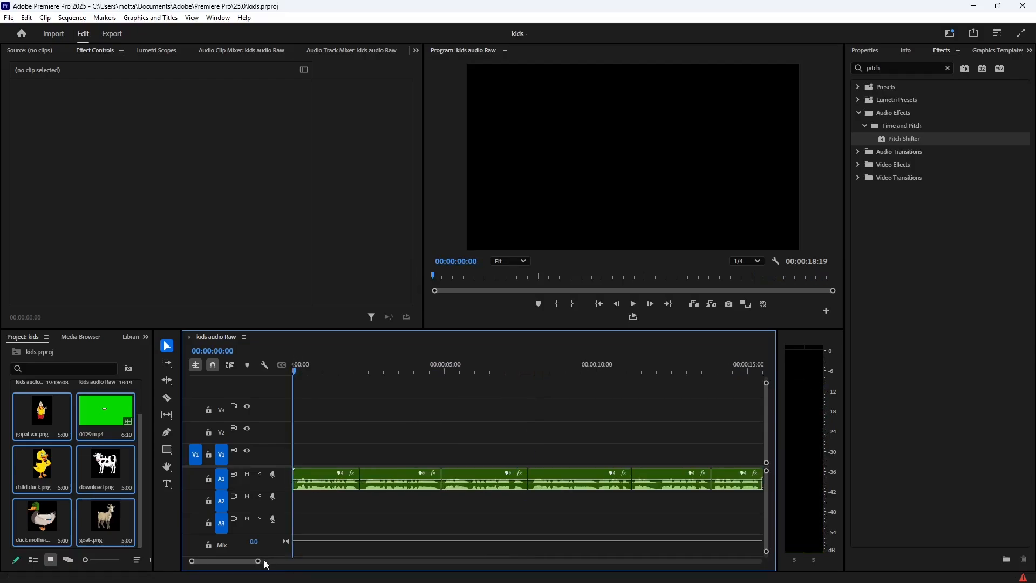
left_click_drag(264, 562, 298, 561)
scroll(699, 91, "down", 1)
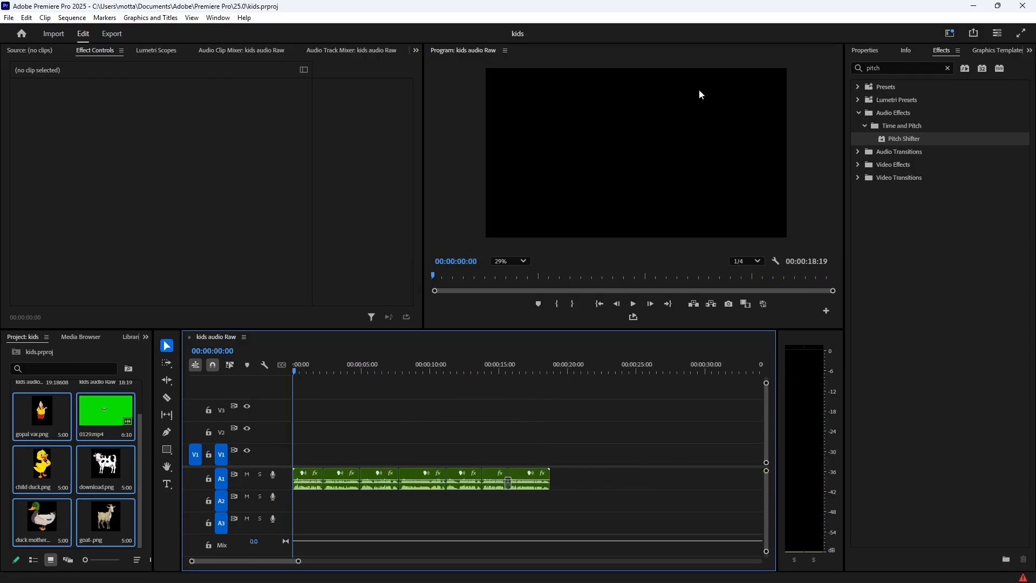
- Change the sequence frame size to a portrait format with 1920 vertical pixels and set the program preview to Fit
left_click(70, 18)
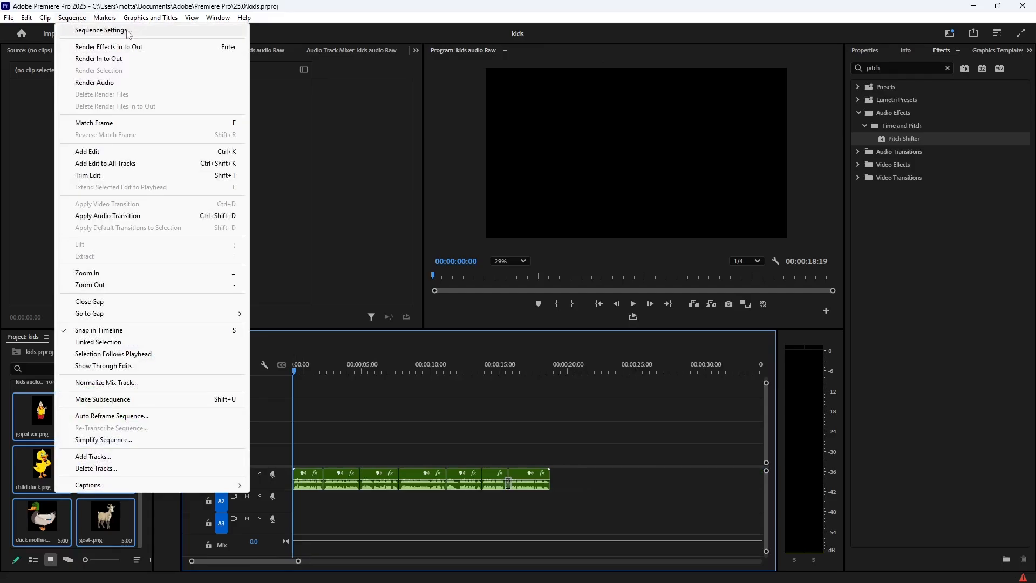
left_click(128, 31)
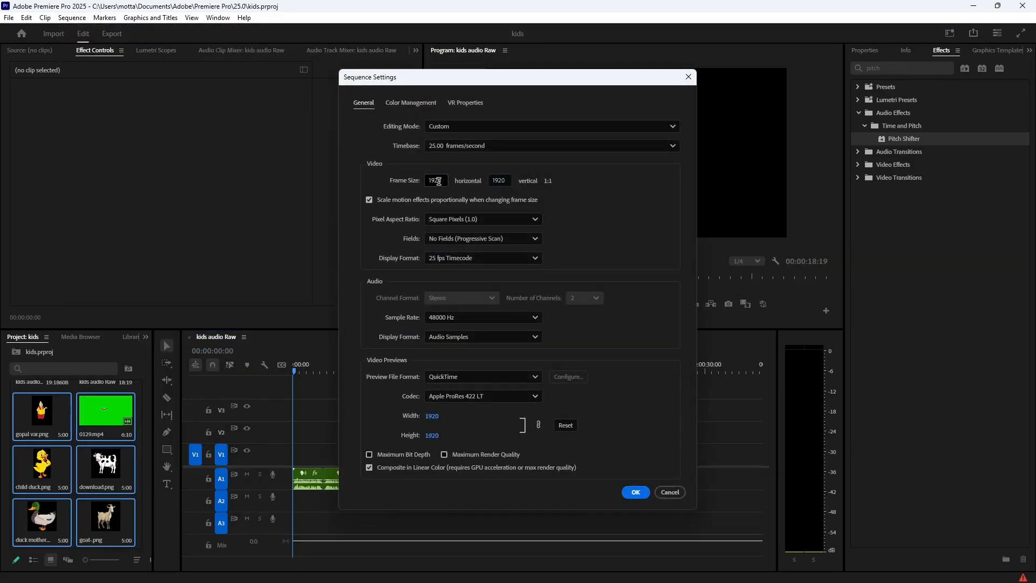
key("Return")
left_click(511, 261)
left_click(516, 276)
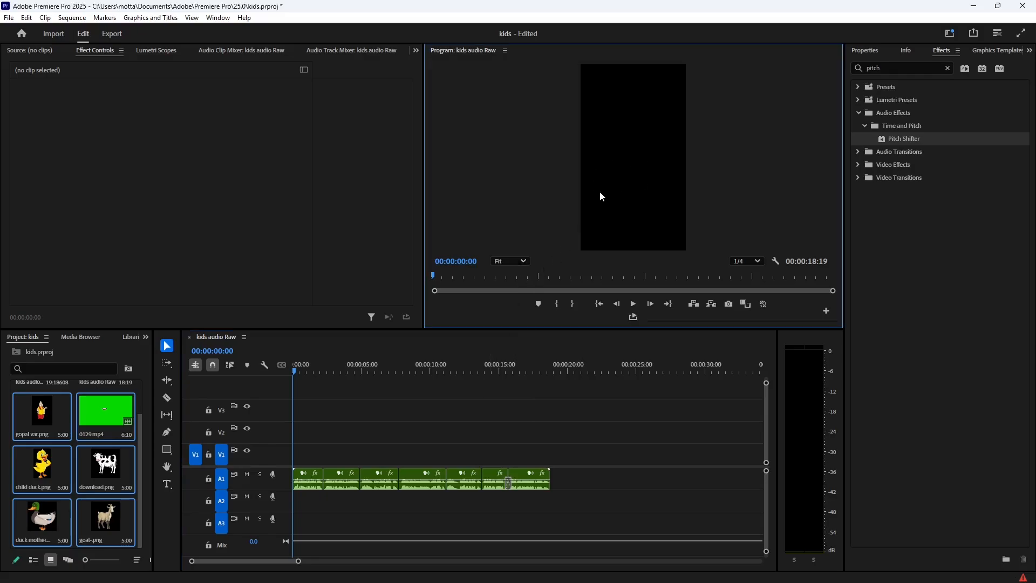
- Place the landscape background image on V1 for the full audio length, scaled to 550 with its horizontal position at 149
mouse_move(623, 562)
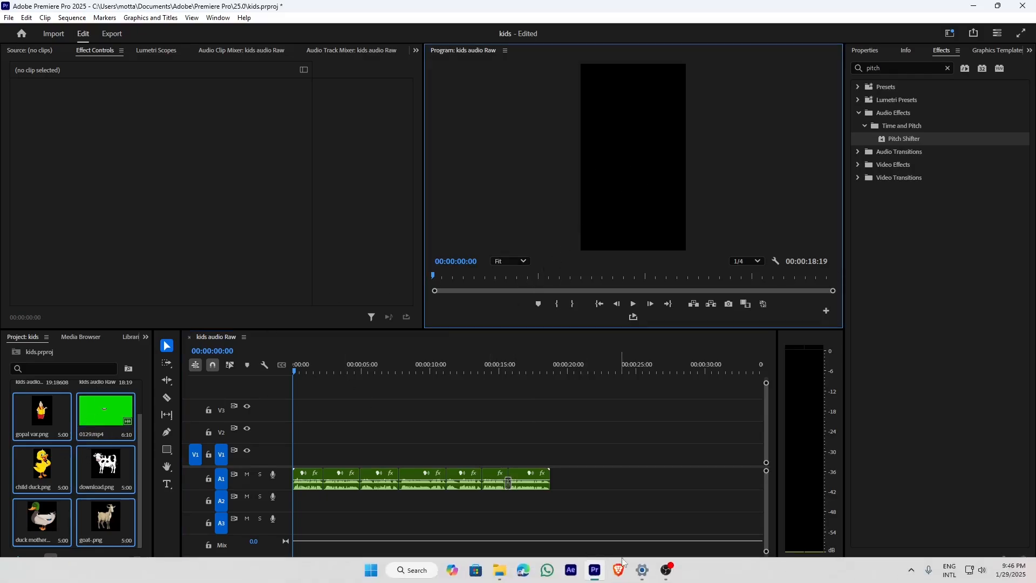
left_click(524, 571)
left_click_drag(863, 79, 559, 446)
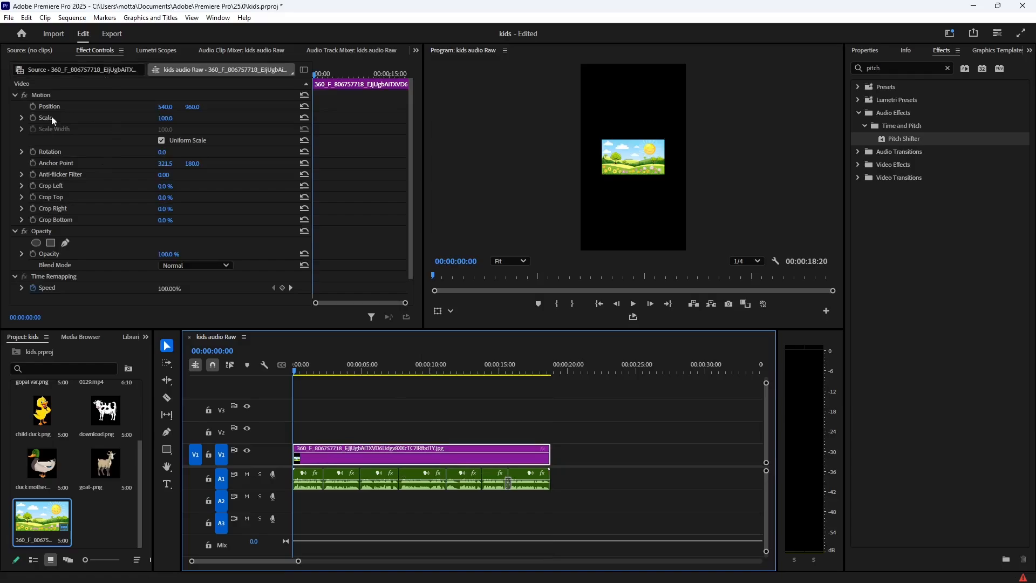
left_click_drag(164, 118, 410, 118)
left_click_drag(167, 107, 127, 107)
- Set the program preview's playback resolution to Full and enlarge the preview area
left_click(746, 261)
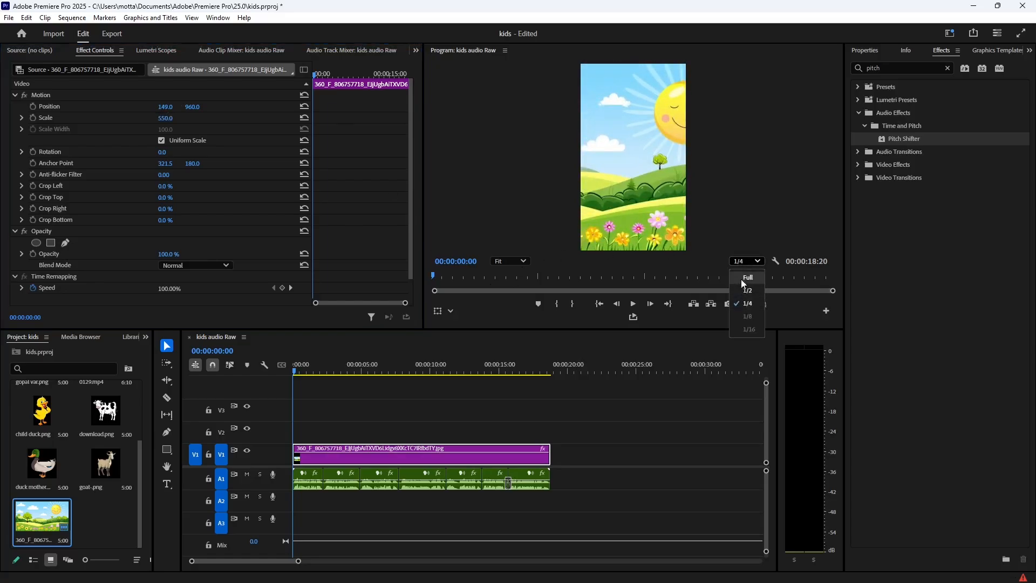
left_click(747, 275)
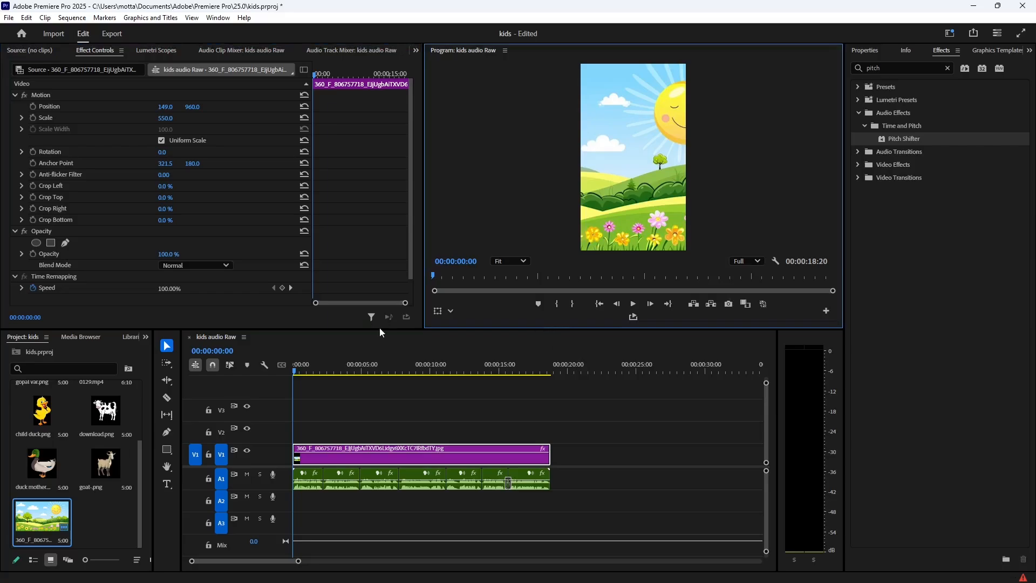
left_click_drag(377, 330, 377, 408)
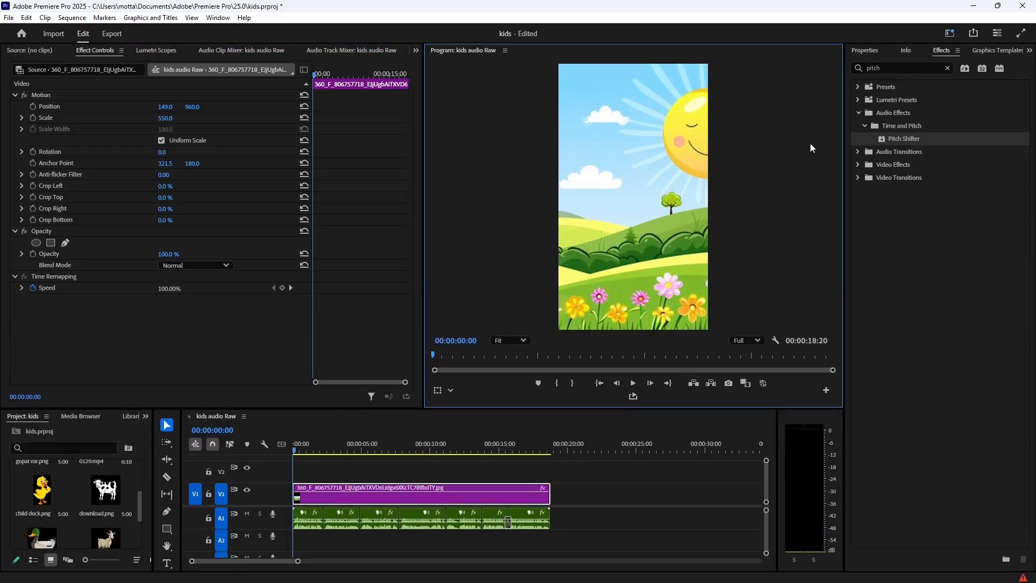
- Apply Gaussian Blur to the background image on V1 with a blurriness of 10 and repeated edge pixels
left_click(871, 68)
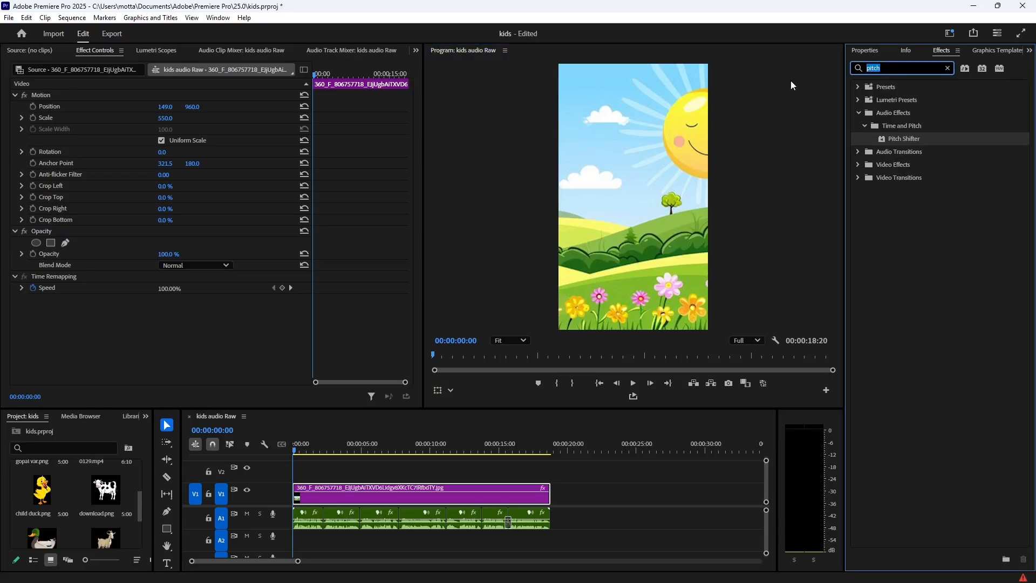
type("gauss")
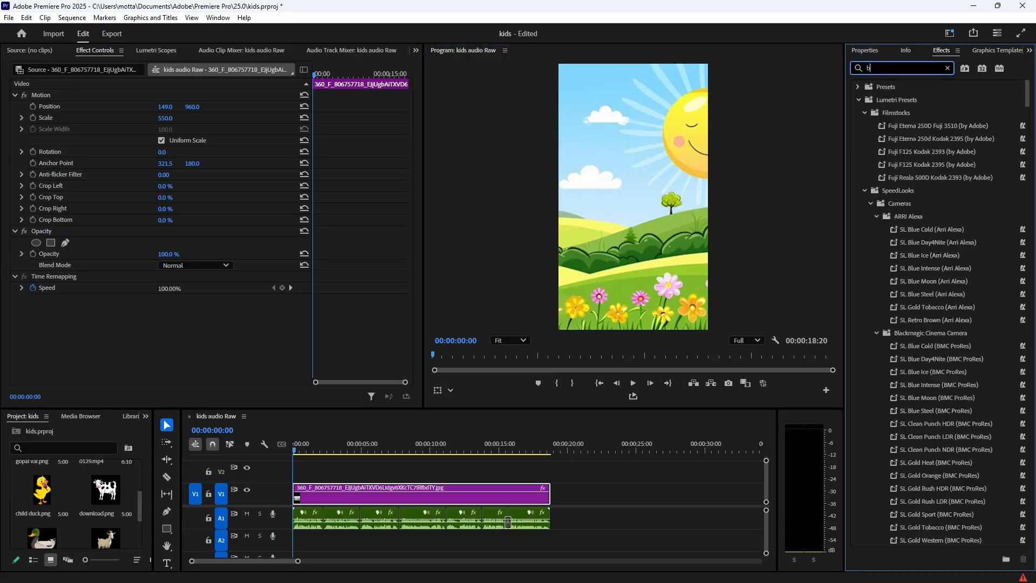
left_click_drag(906, 190, 146, 343)
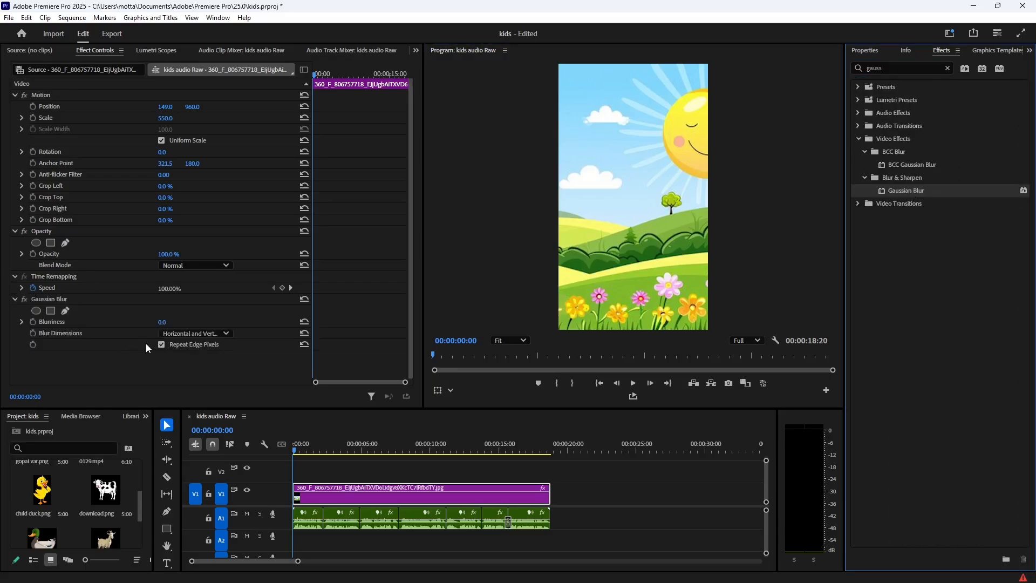
left_click(167, 322)
type("10")
key("Return")
left_click(592, 492)
left_click(315, 501)
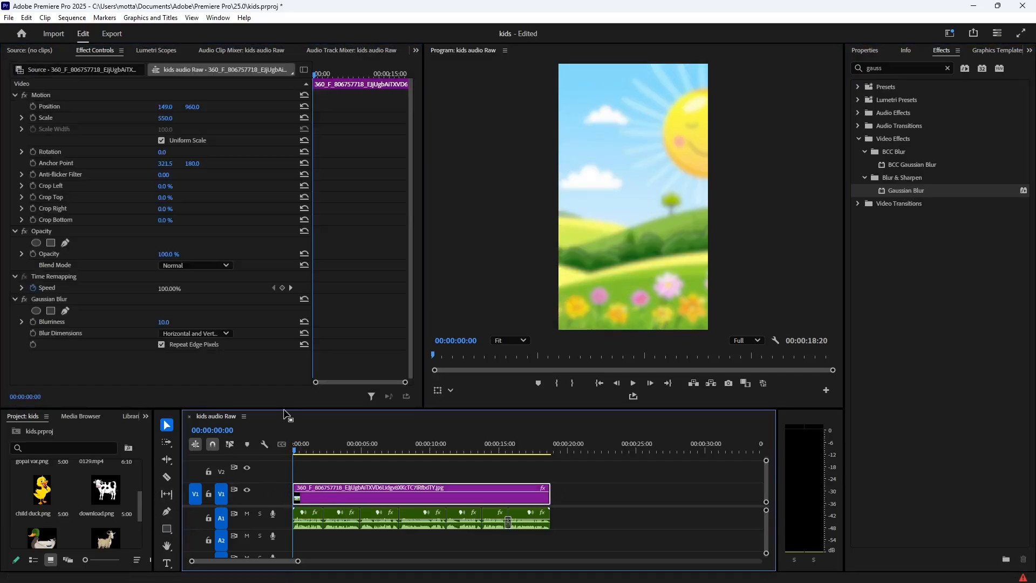
- Place gopal var.png on V2 for the full audio length, position it at 305, 533 and scale it down slightly
left_click_drag(285, 410, 270, 350)
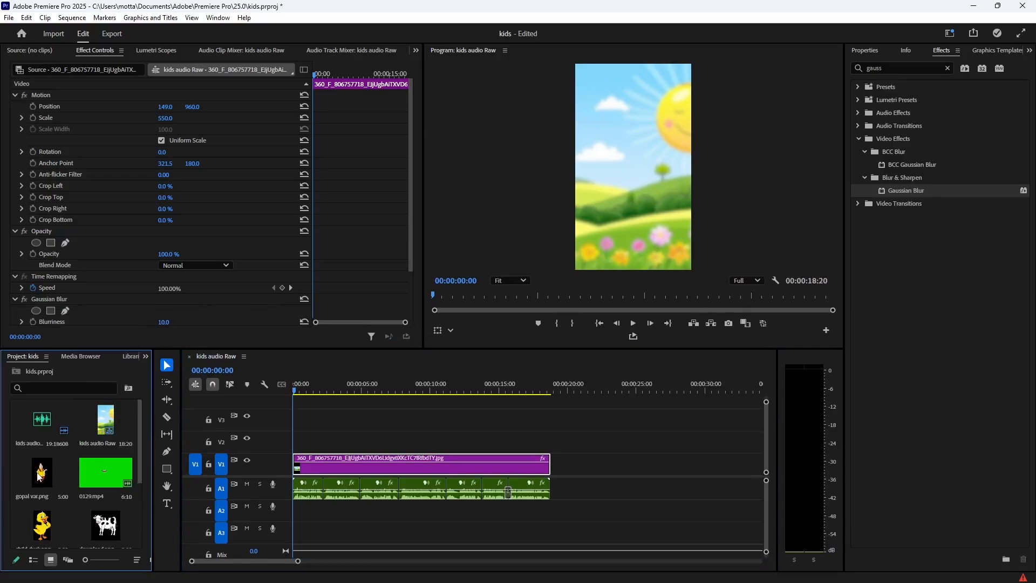
left_click_drag(39, 477, 275, 447)
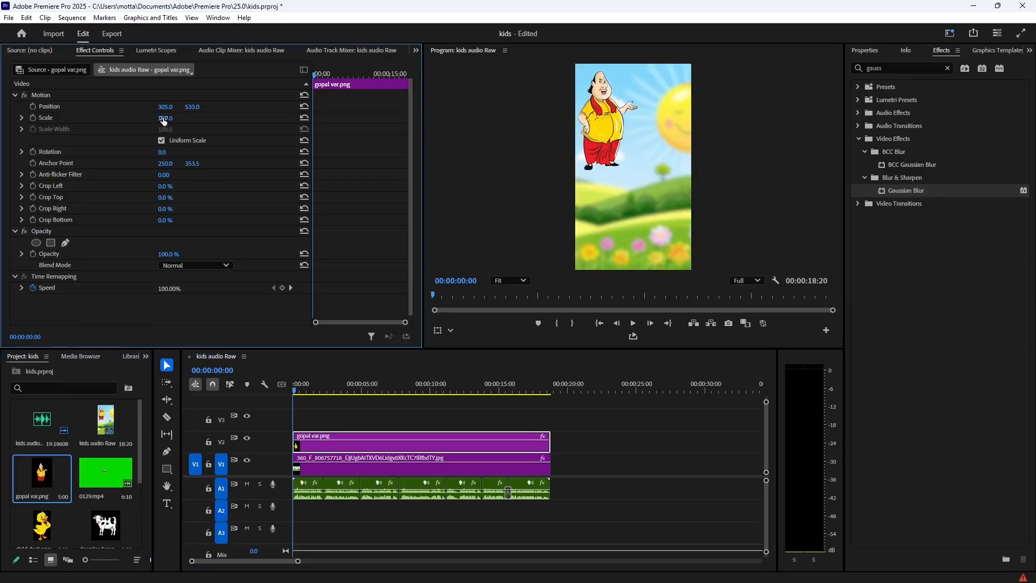
left_click_drag(164, 119, 146, 119)
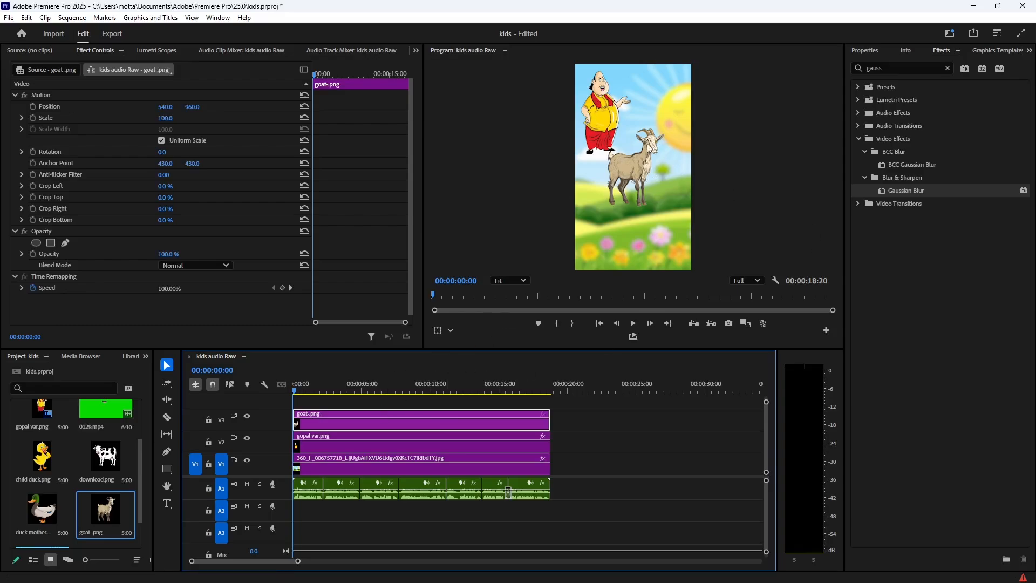
- Find the Horizontal Flip effect and apply it to the goat image on V3
left_click(896, 68)
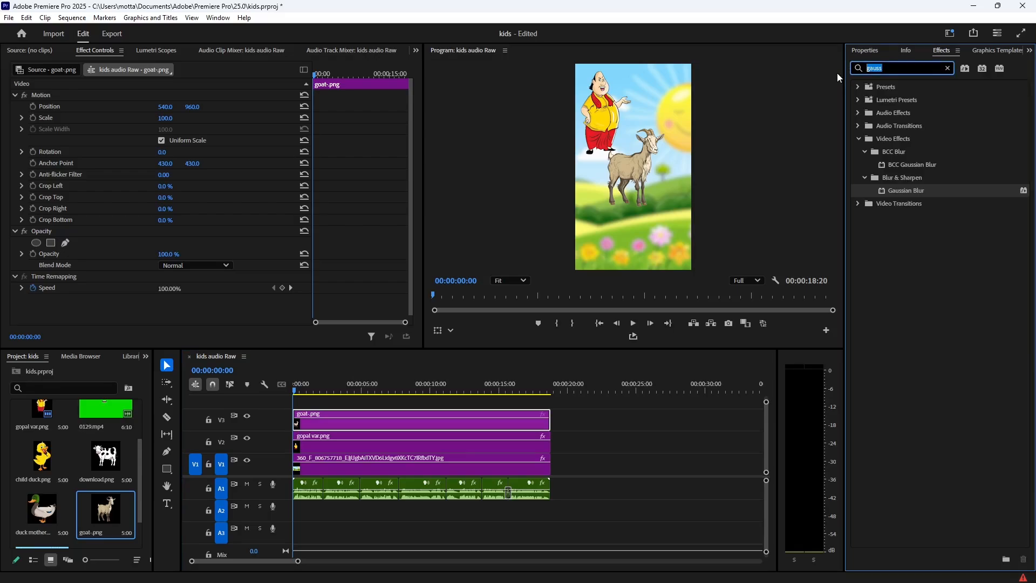
type("flip")
left_click(906, 192)
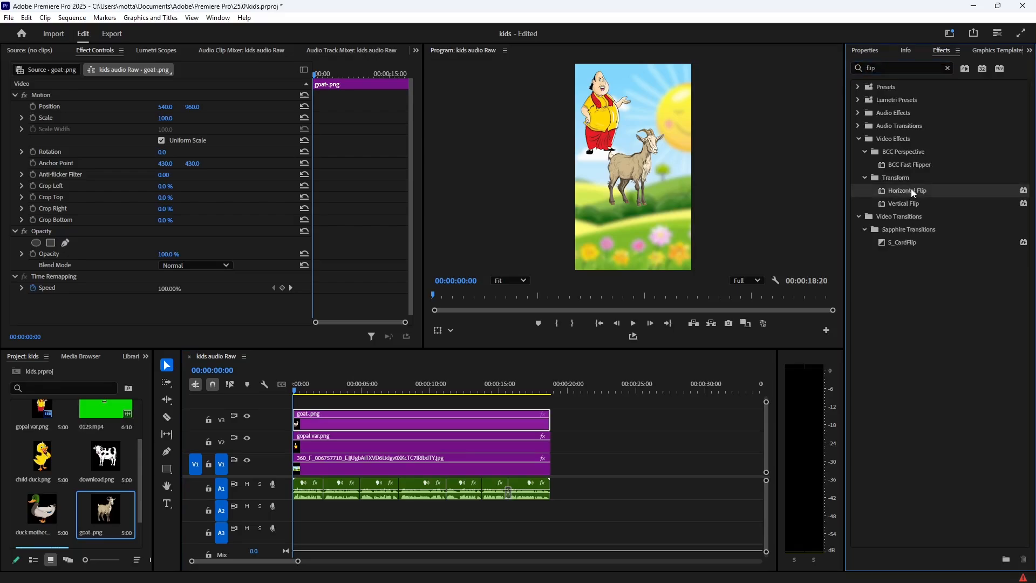
double_click(911, 190)
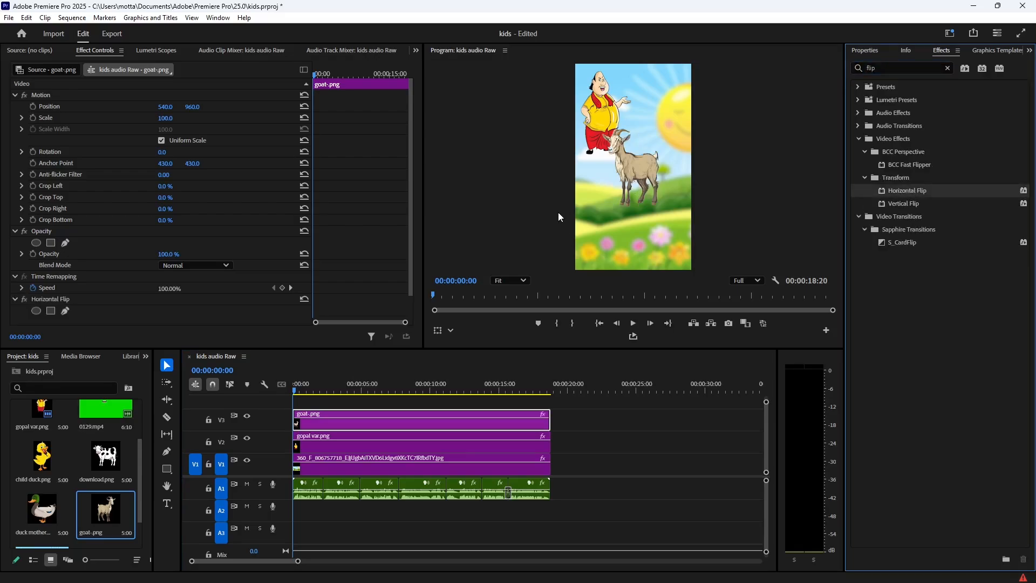
- Move the goat image on V3 to about 716, 501, facing the man, and scale it down slightly
left_click(337, 421)
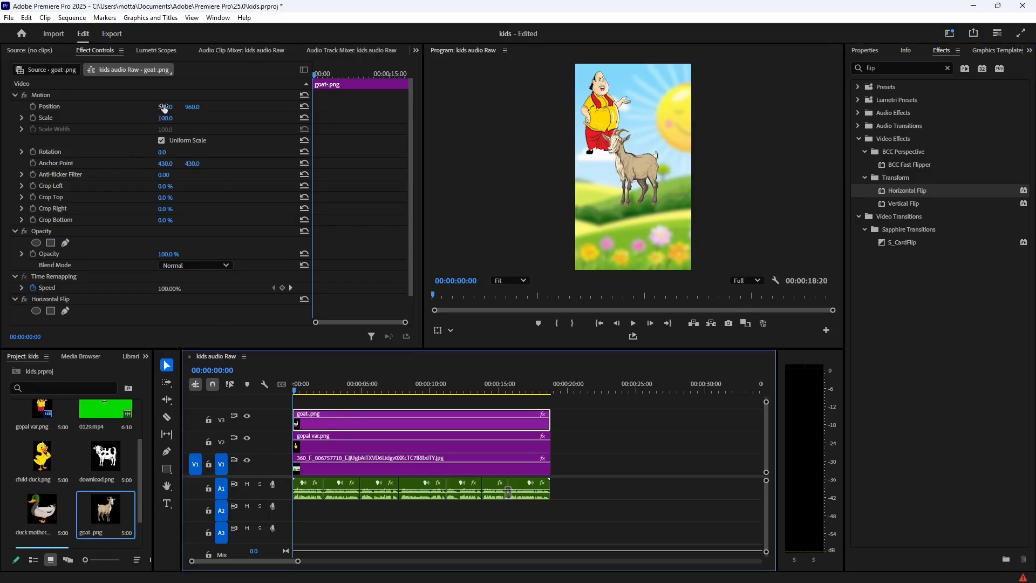
left_click_drag(164, 108, 1, 107)
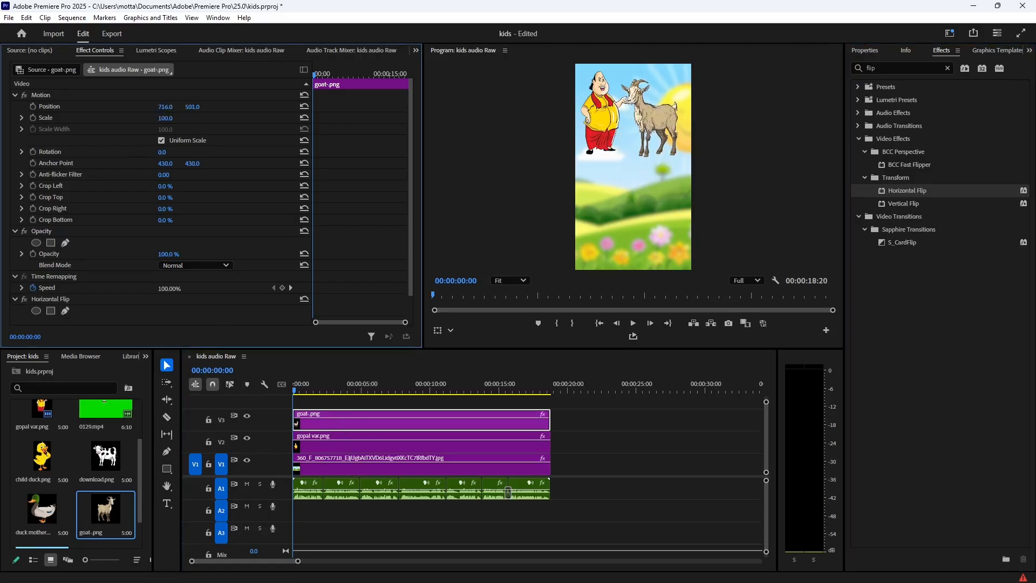
left_click_drag(165, 119, 200, 108)
- Place the cow image download.png on V4 for the full audio length, scale it to about 61.7 and position it below the goat
left_click_drag(670, 174, 661, 176)
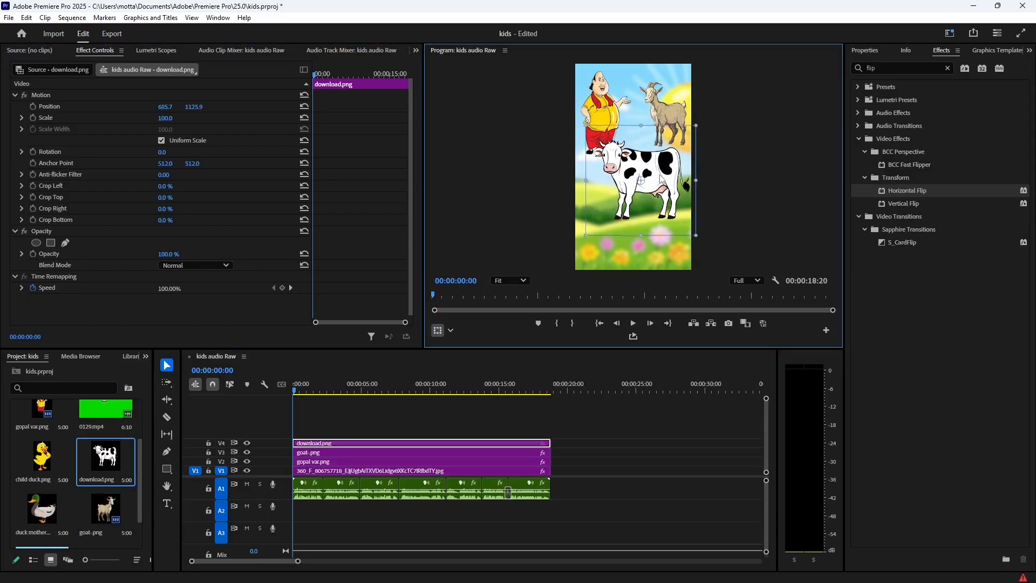
left_click_drag(584, 235, 681, 196)
left_click_drag(681, 196, 677, 196)
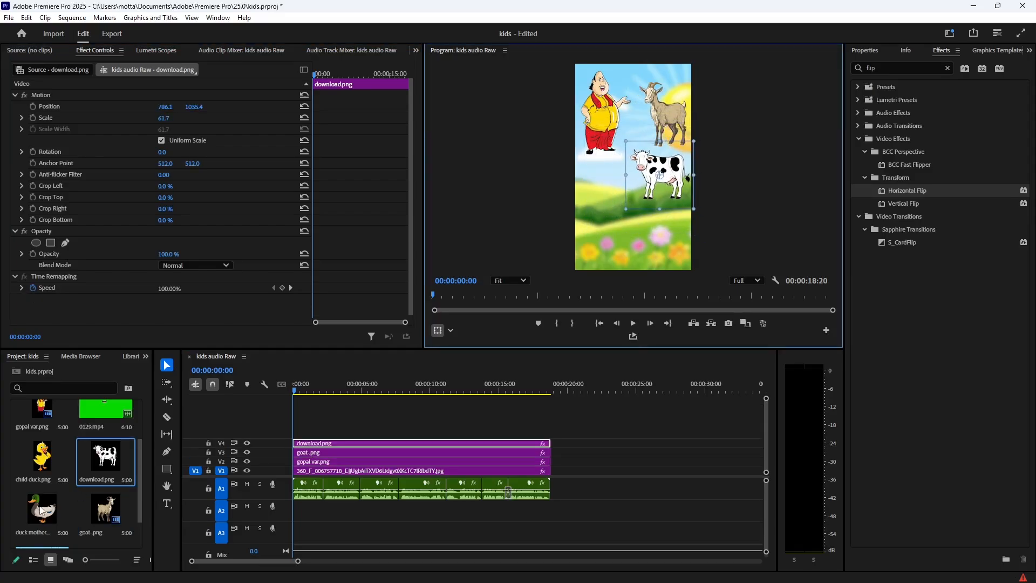
- Place duck mother.png on V5 below the cow at about 830, 1537, scaled to about 112.6, and shrink the man to about 131.8
left_click_drag(42, 510, 296, 429)
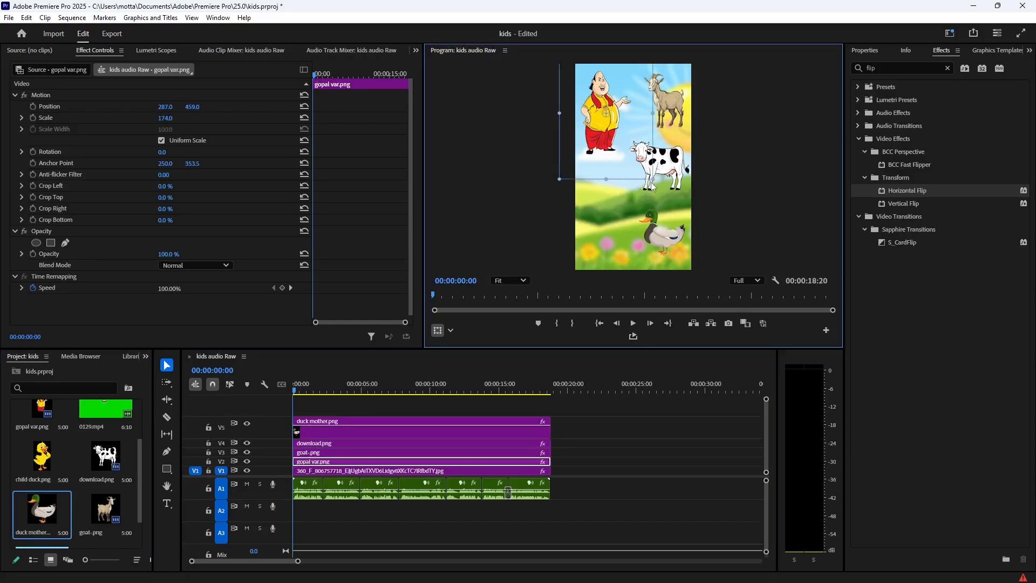
left_click_drag(653, 179, 621, 135)
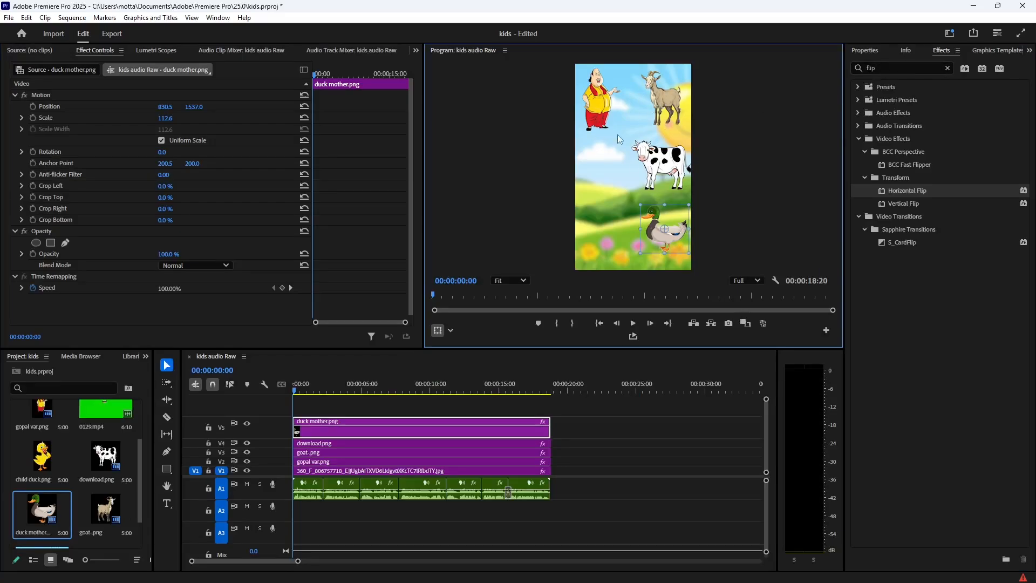
- Apply the Drop Shadow effect to duck mother.png on V5 and set its softness to 27
left_click(901, 68)
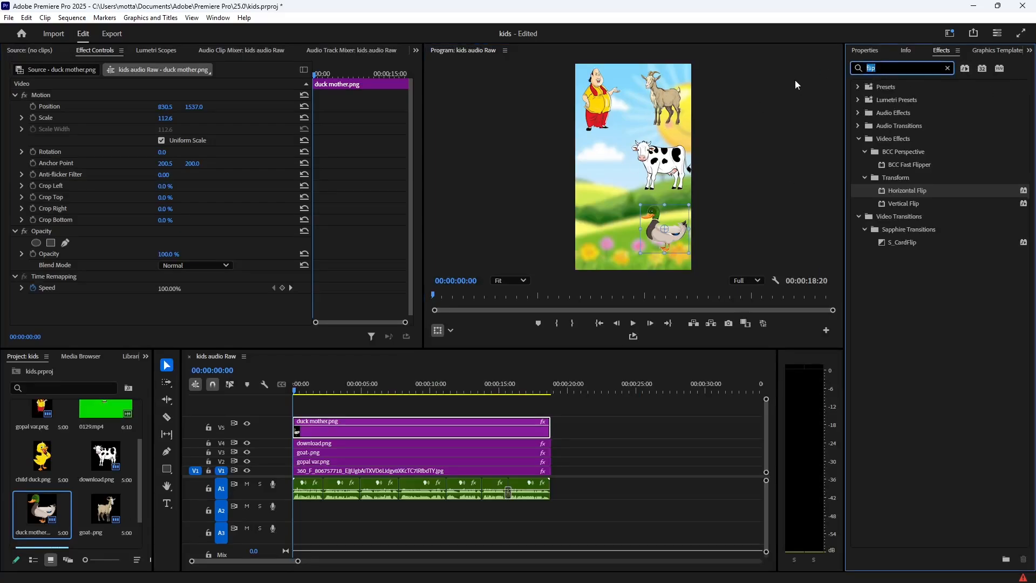
type("drop s")
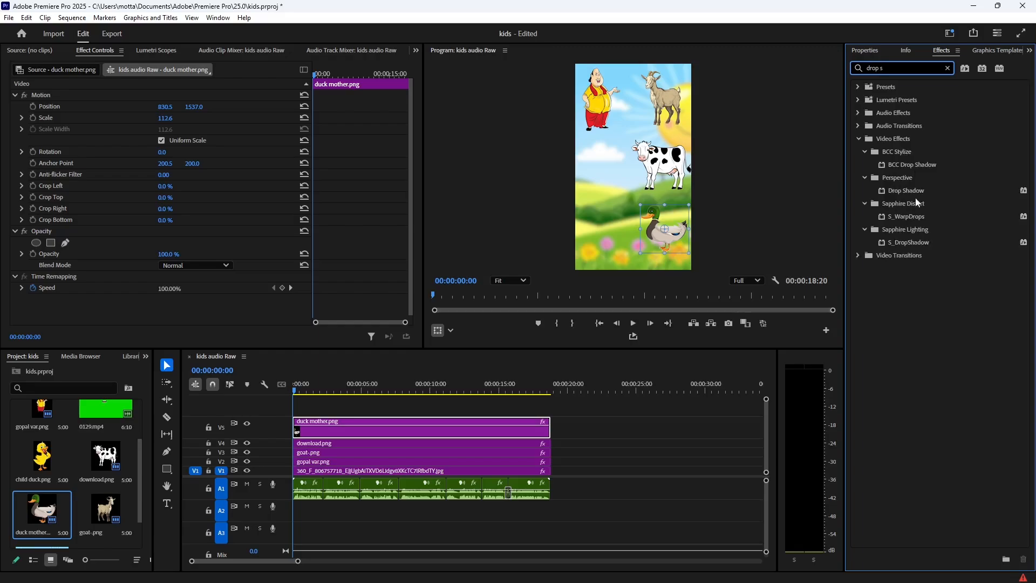
double_click(912, 190)
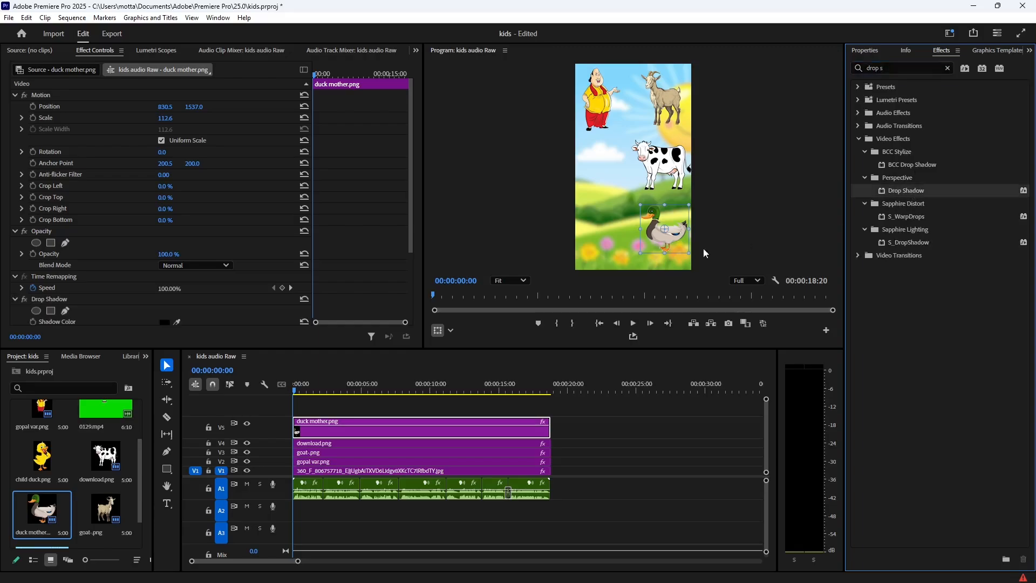
scroll(312, 270, "down", 2)
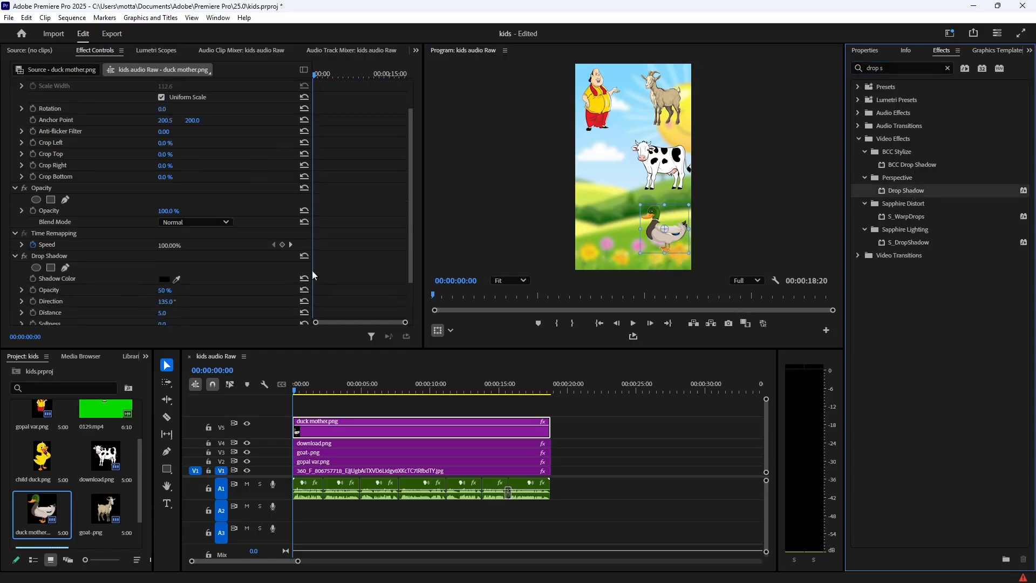
left_click_drag(408, 232, 390, 268)
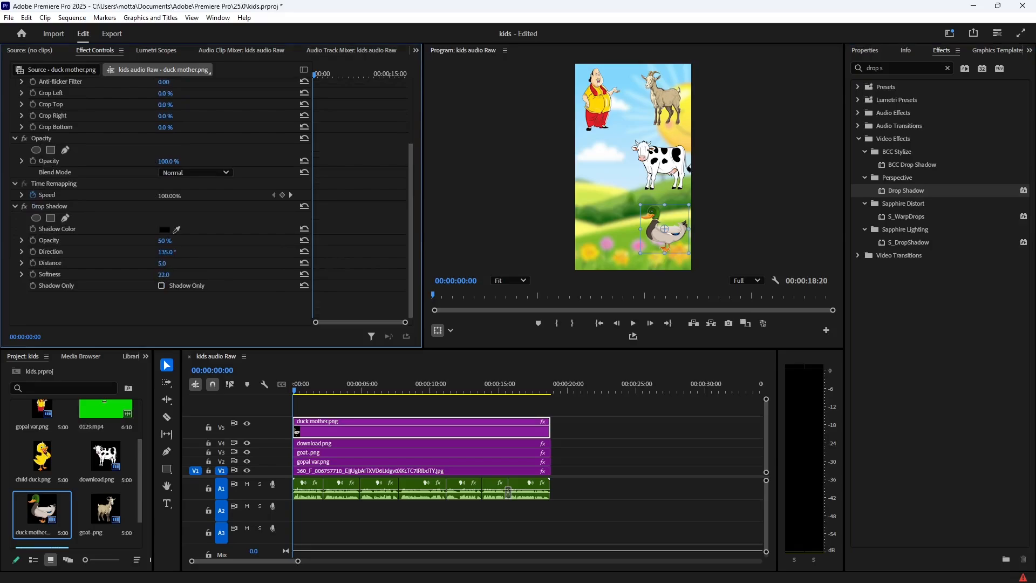
key("grave")
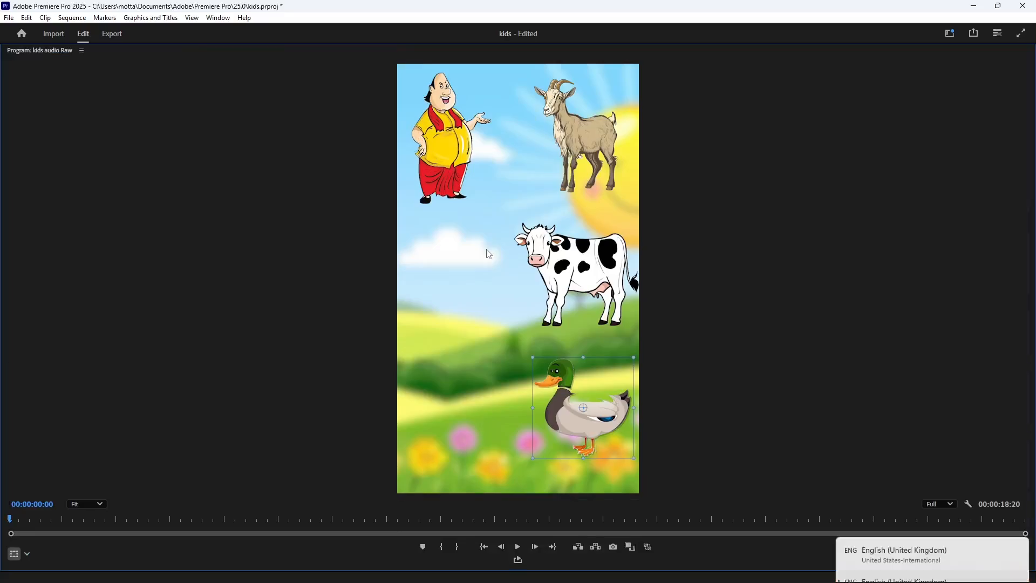
key("grave")
- Copy the duck's Drop Shadow effect onto the man, goat and cow clips on V2, V3 and V4
left_click(49, 209)
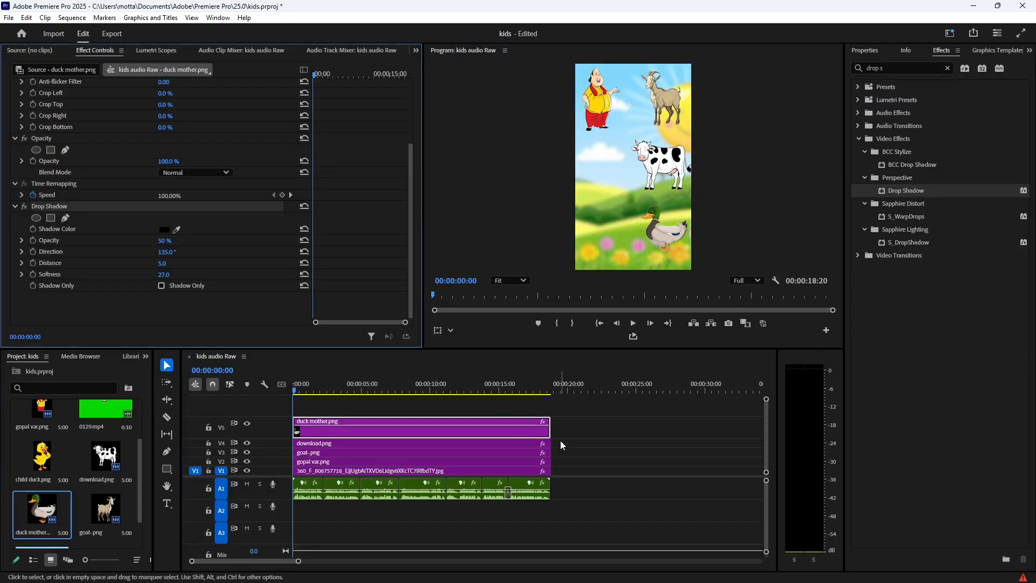
left_click_drag(561, 441, 510, 461)
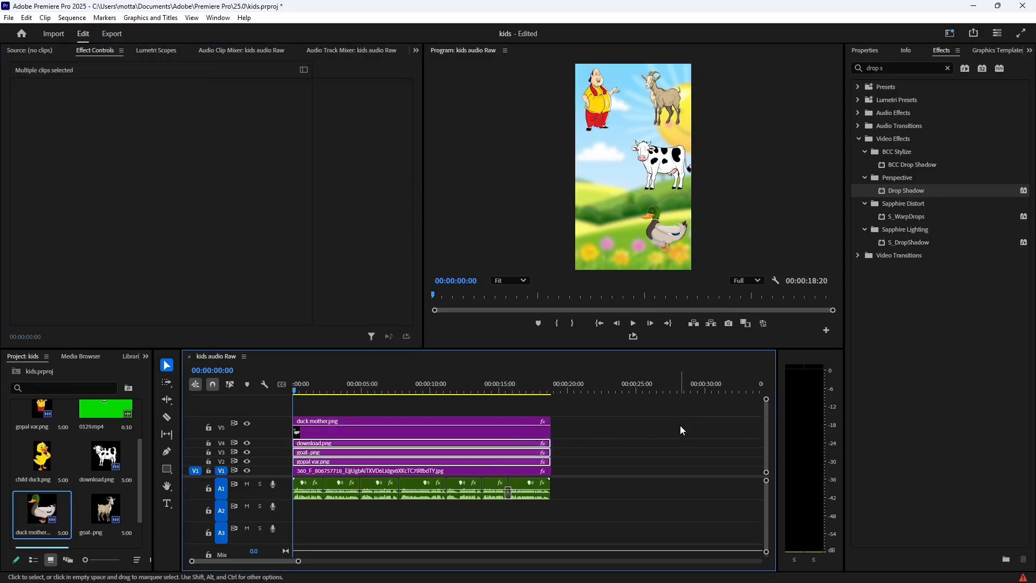
key("ctrl+v")
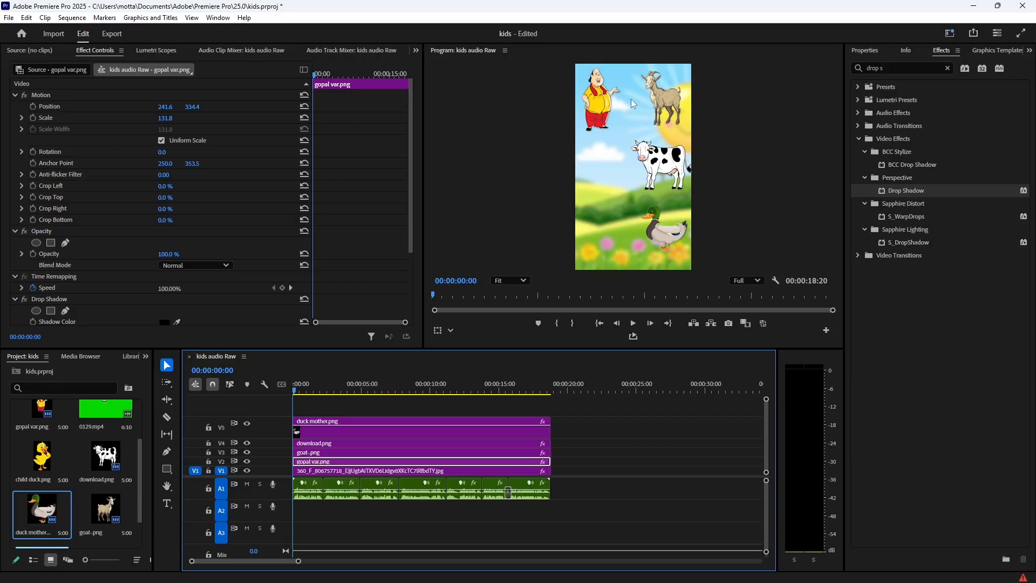
- Find the Transform effect and apply it to gopal var.png on V2
left_click(918, 67)
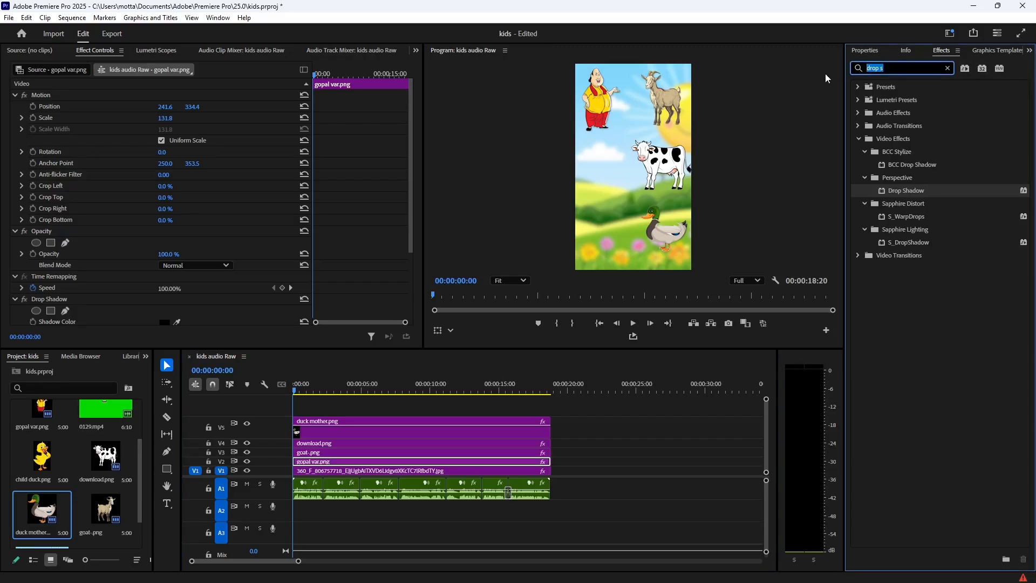
type("t")
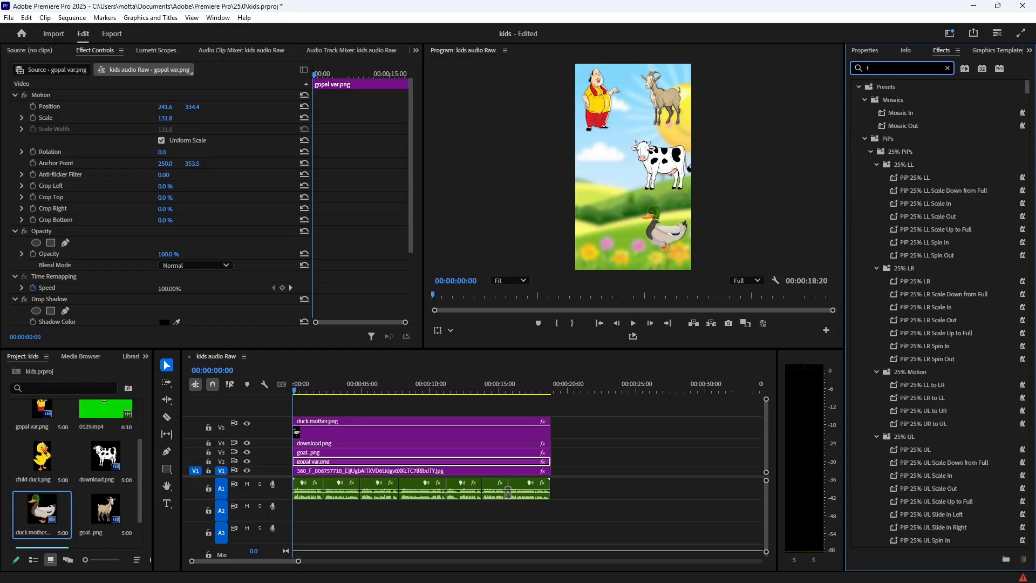
type("ransf")
left_click(909, 269)
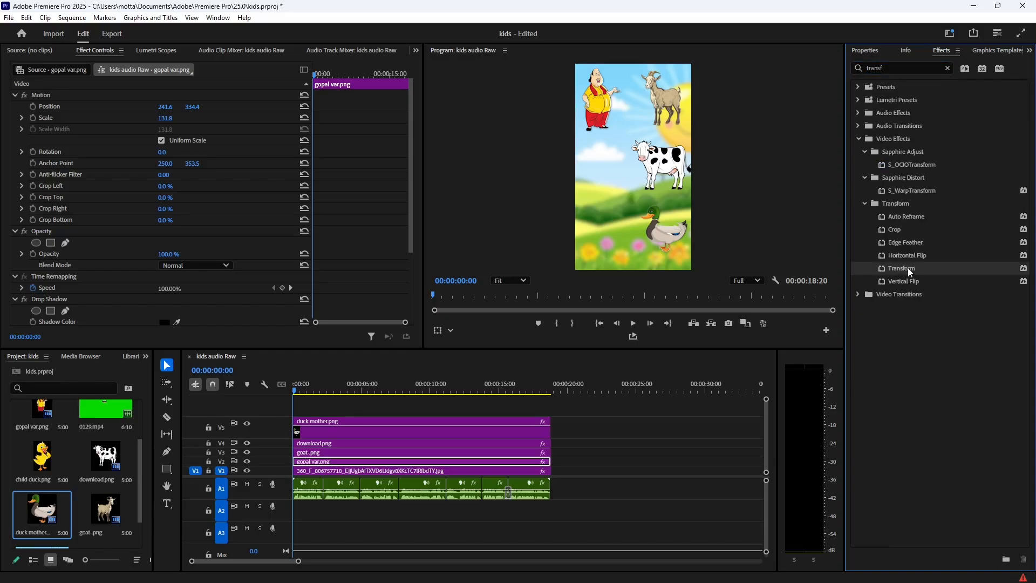
left_click_drag(911, 273, 323, 463)
- Turn off Use Composition's Shutter Angle in the man's Transform effect and set the shutter angle to 180
left_click_drag(409, 167, 415, 319)
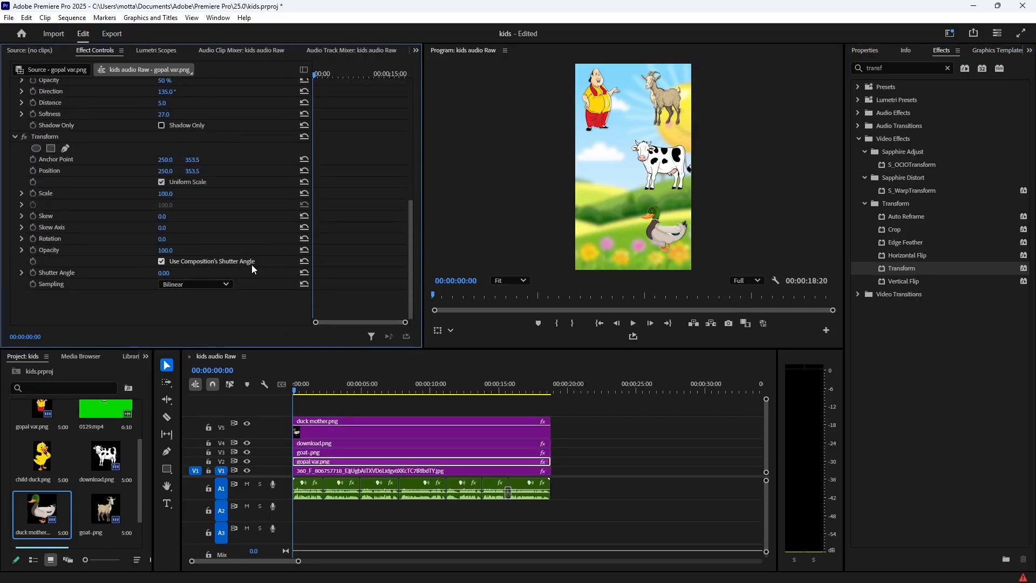
left_click(161, 262)
left_click(166, 273)
type("180")
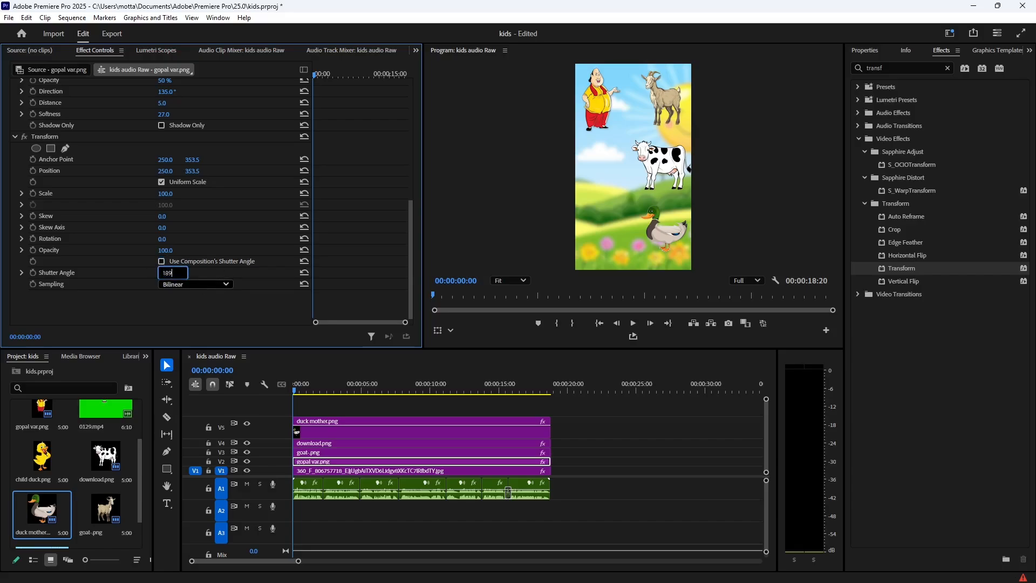
key("Return")
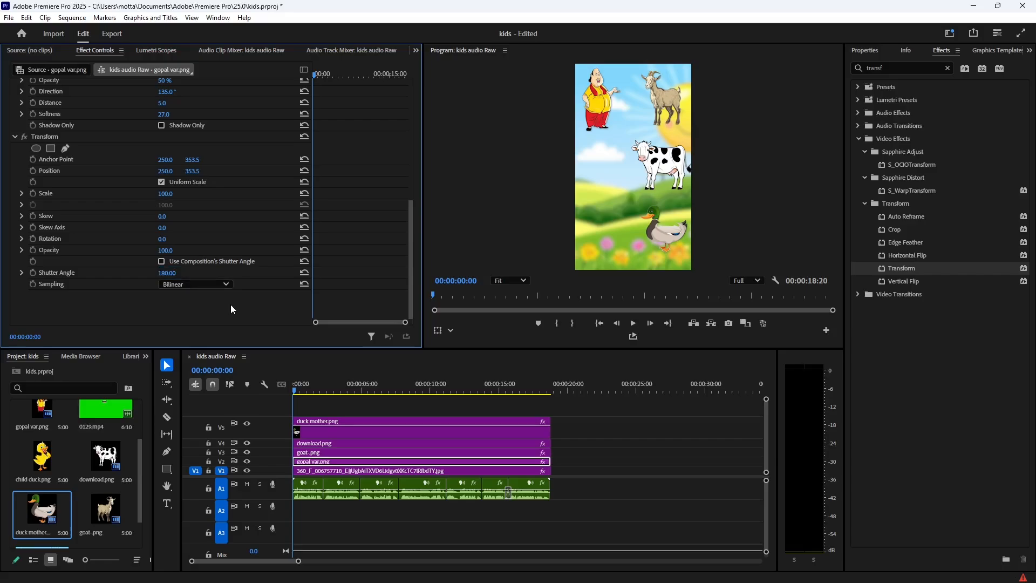
left_click_drag(190, 171, 198, 175)
key("ctrl+z")
- Copy the man's Transform effect onto the goat, cow and mother duck clips
left_click(44, 137)
left_click_drag(559, 440, 529, 452)
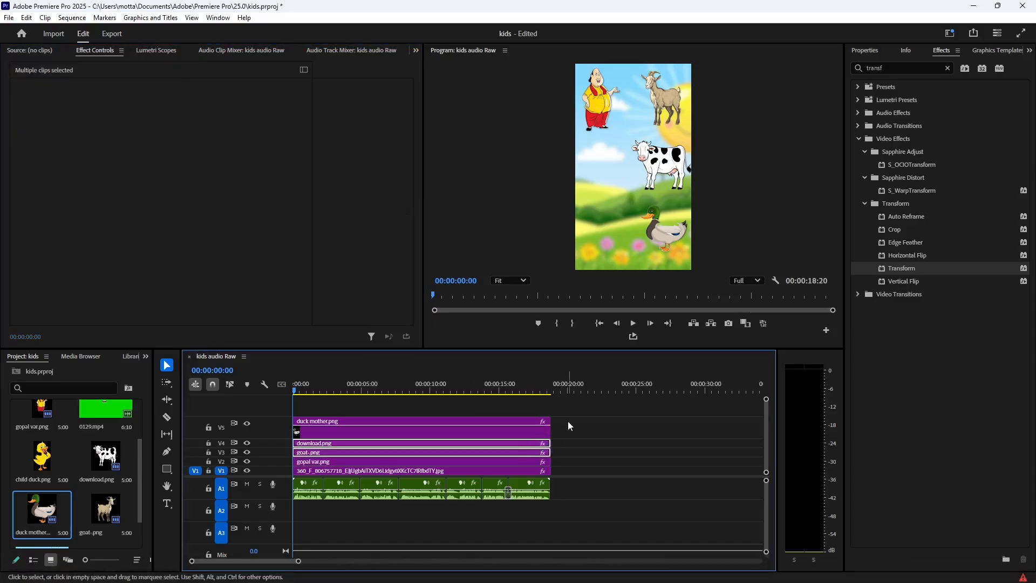
left_click_drag(568, 421, 528, 452)
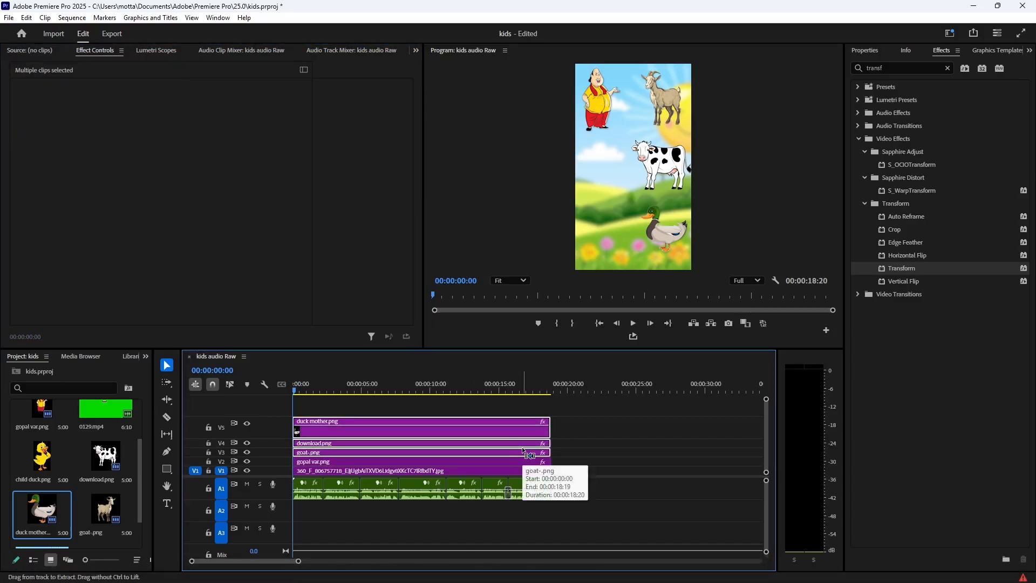
left_click(560, 265)
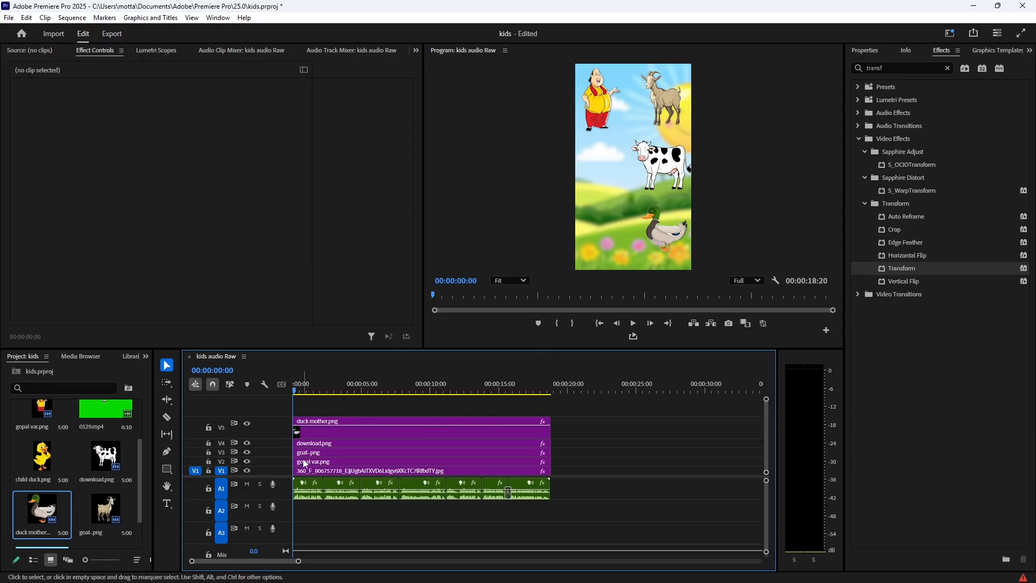
- Add child duck.png for the full audio length and reorder the layers so it sits on V3 and goat-.png on V6
left_click_drag(44, 464, 303, 414)
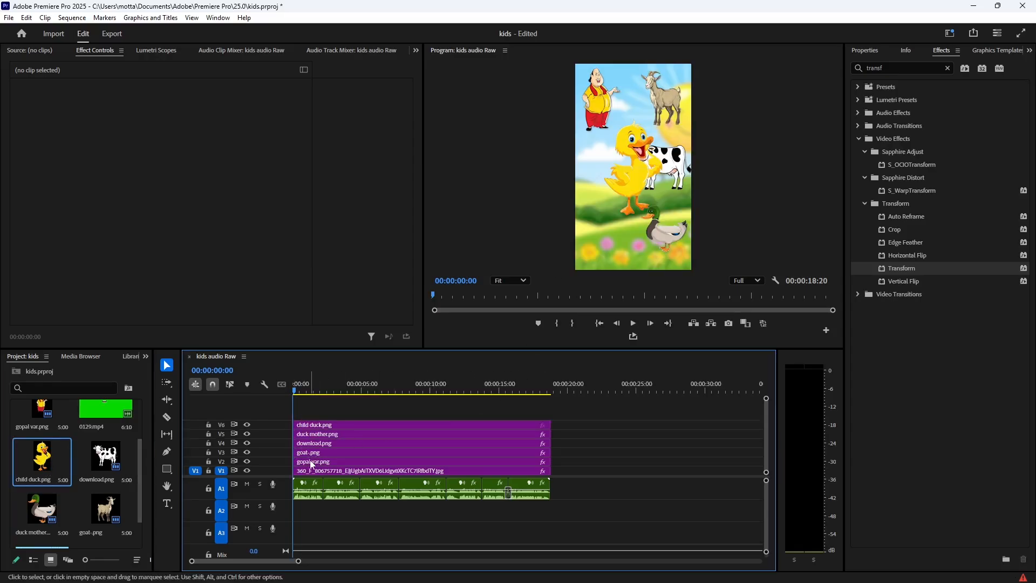
left_click(311, 453)
mouse_move(311, 454)
left_mouse_down()
mouse_move(312, 414)
mouse_move(308, 453)
left_mouse_up()
double_click(312, 426)
left_click_drag(319, 414, 318, 425)
left_click(317, 461)
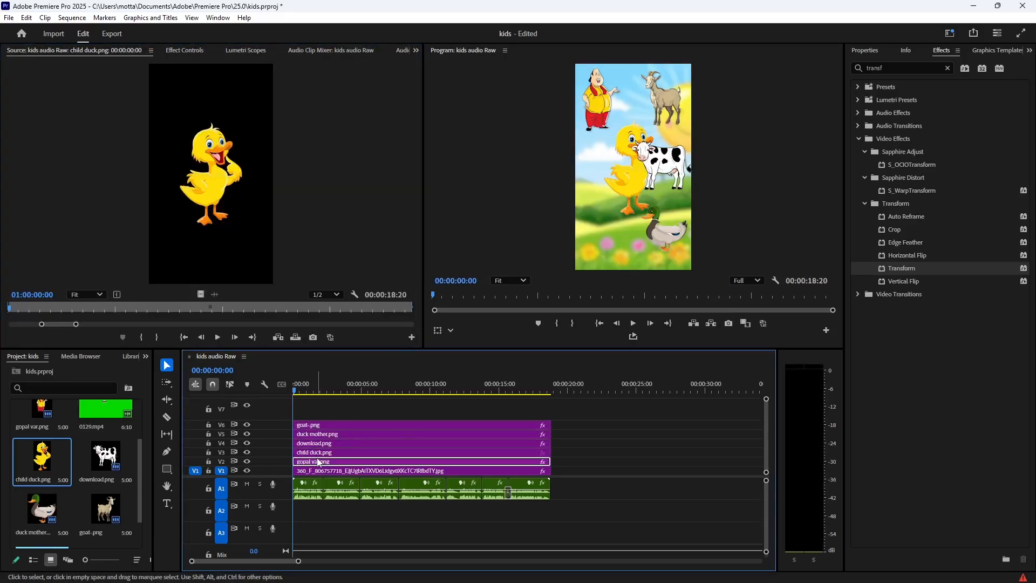
- Scale the child duck to about 30.9 and position it above the man's outstretched hand at about 388, 210
left_click(312, 390)
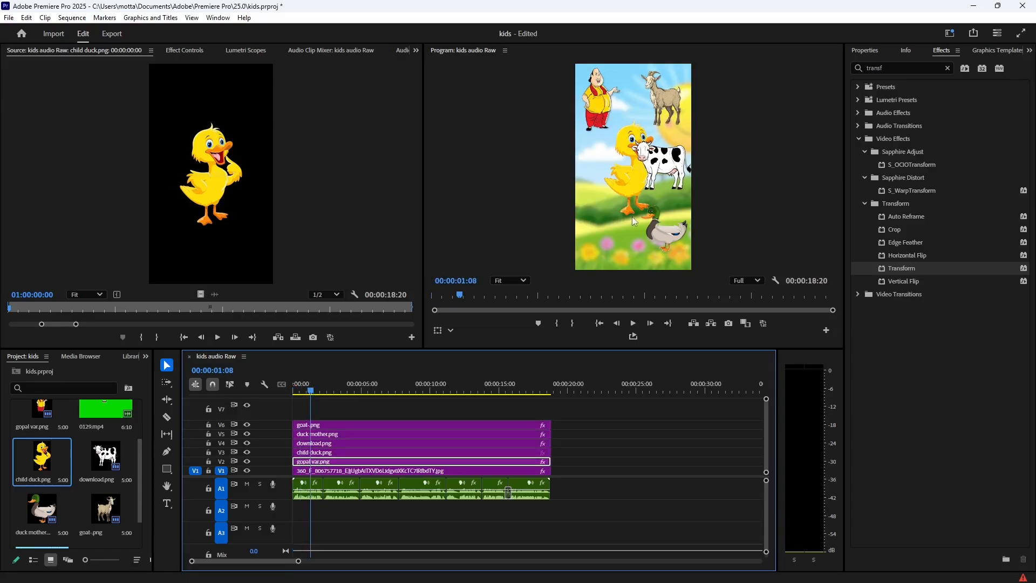
key("grave")
key("grave")
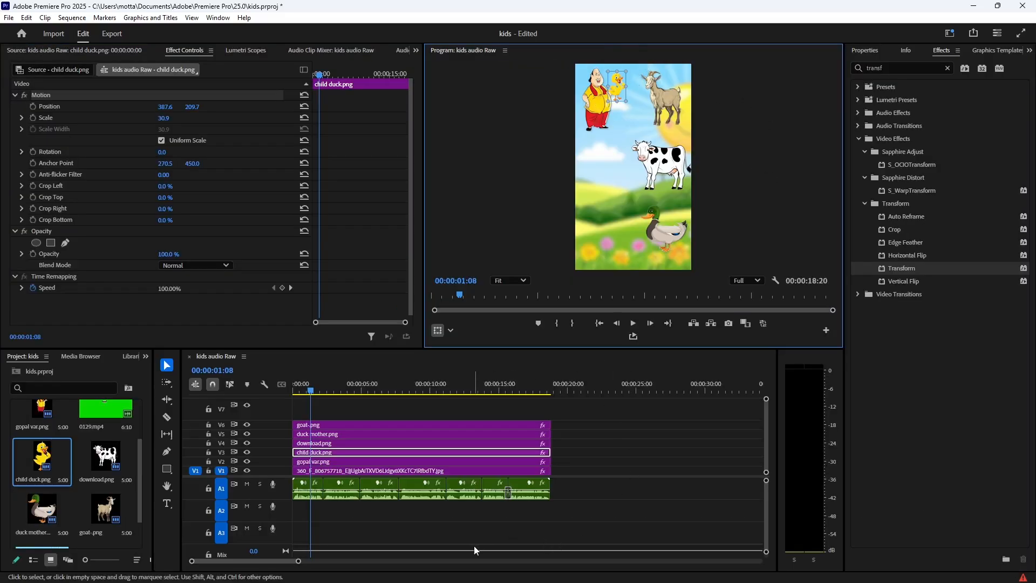
- Copy the Drop Shadow effect from gopal var.png on V2 onto child duck.png on V3
left_click(374, 462)
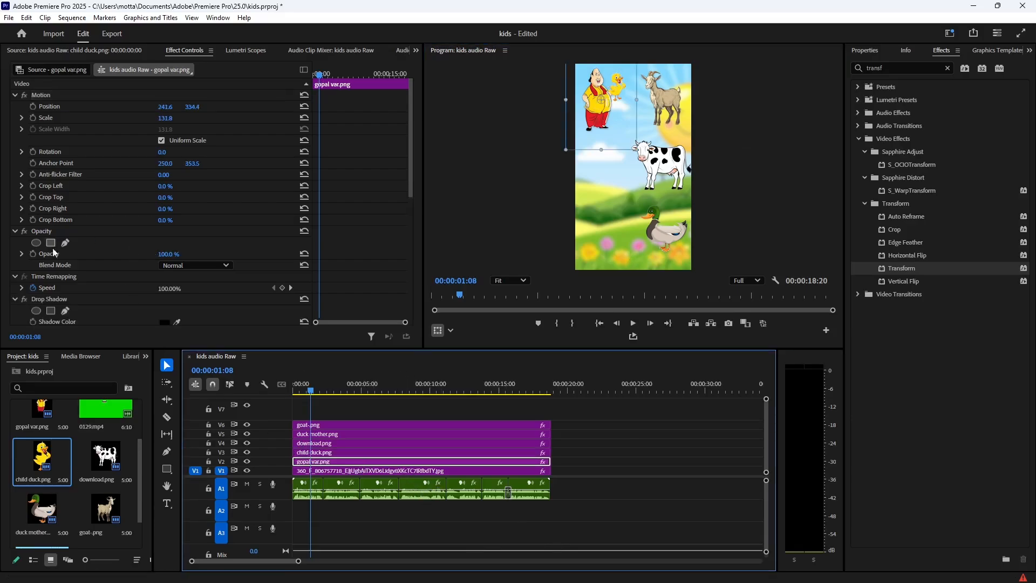
left_click(54, 300)
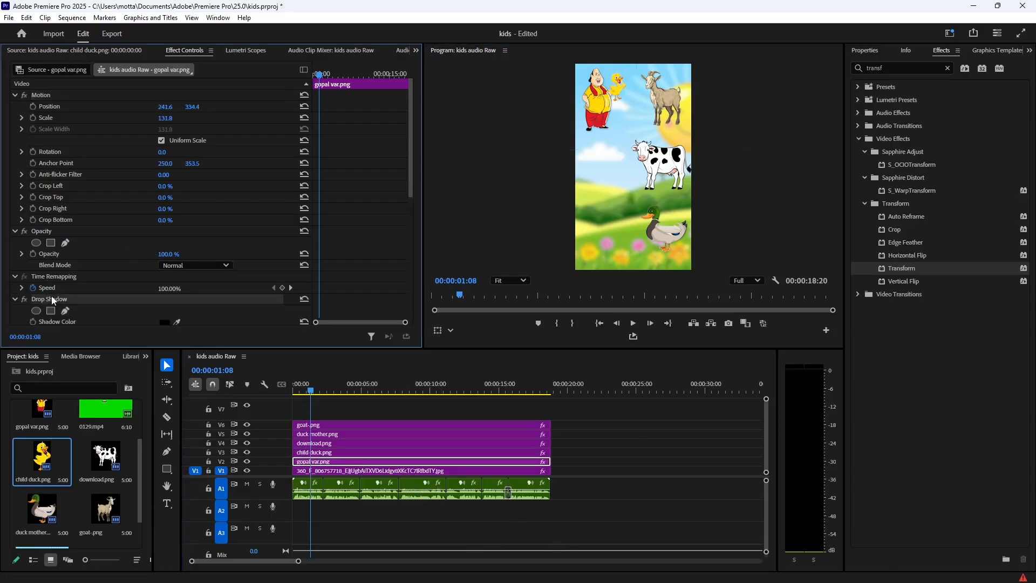
left_click(312, 454)
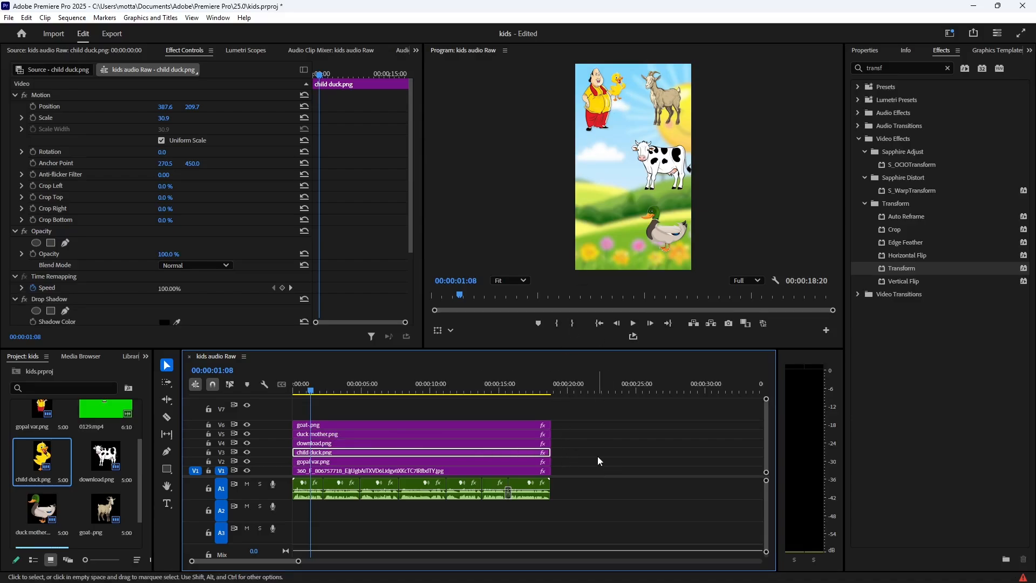
- Nest gopal var.png and child duck.png together into one sequence under the default name
left_click(539, 463, "shift")
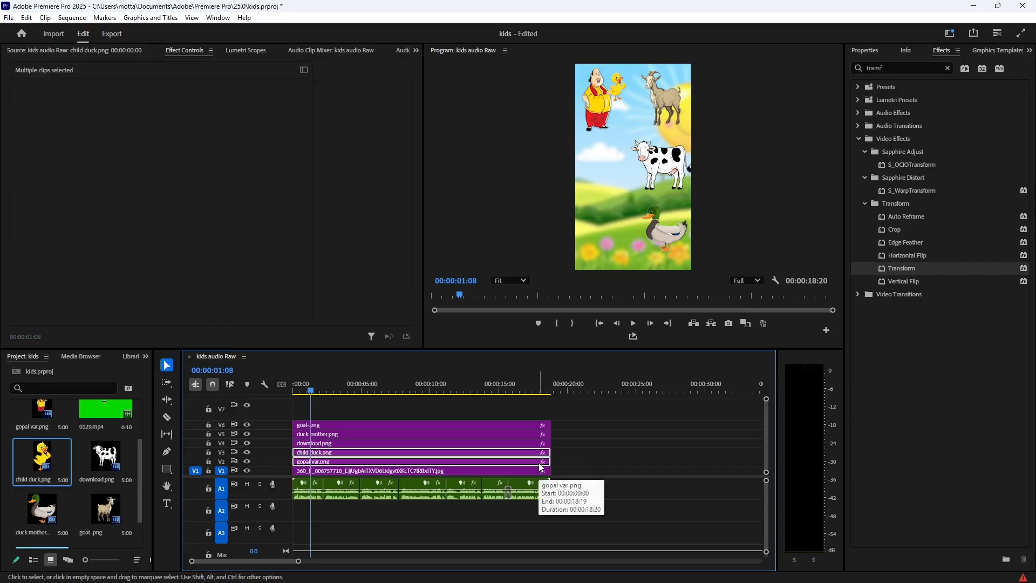
right_click(350, 462)
left_click(377, 326)
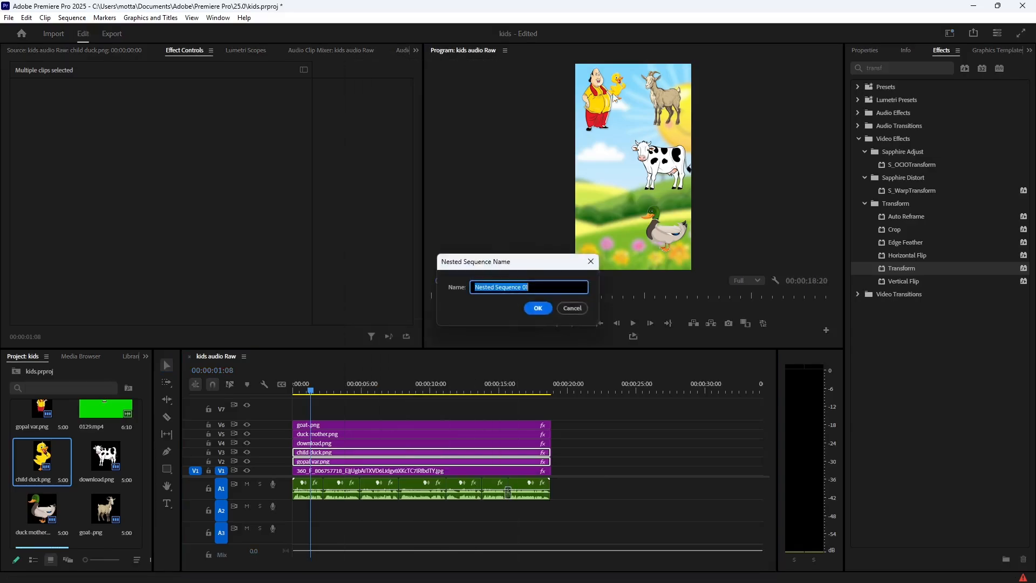
left_click(538, 308)
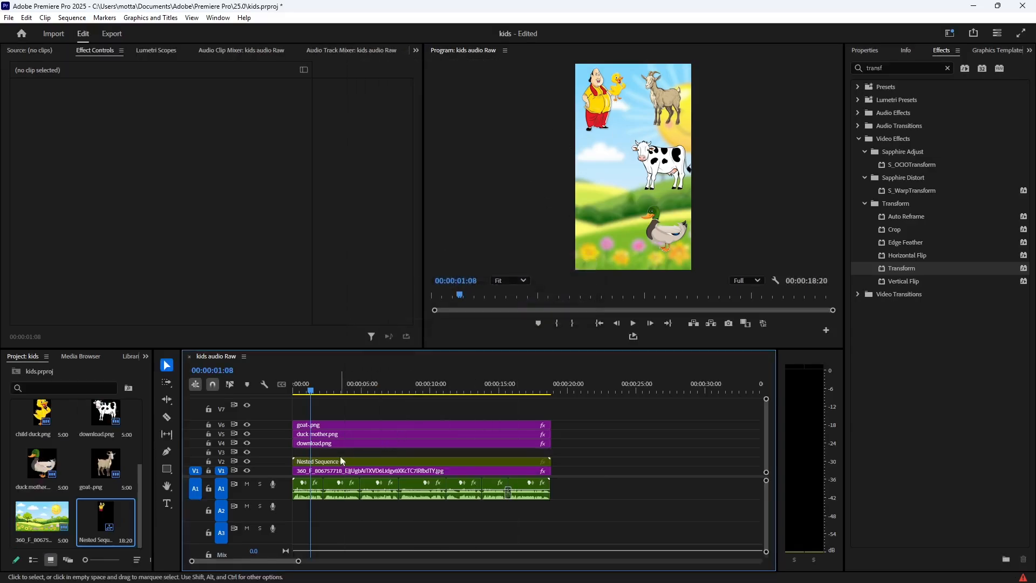
- Copy the Transform effect from download.png onto the nested sequence on V2
left_click(321, 443)
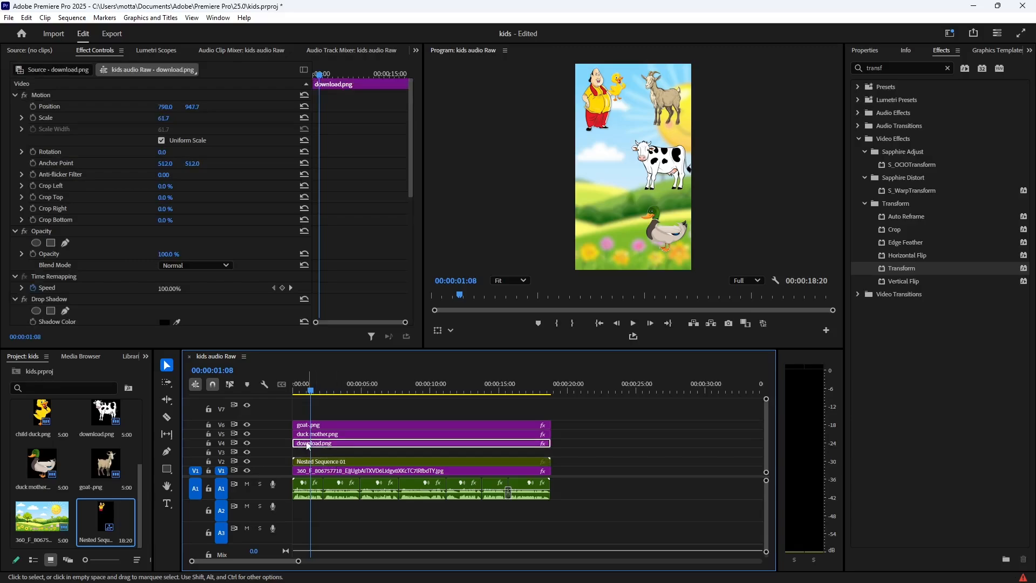
left_click_drag(413, 170, 413, 247)
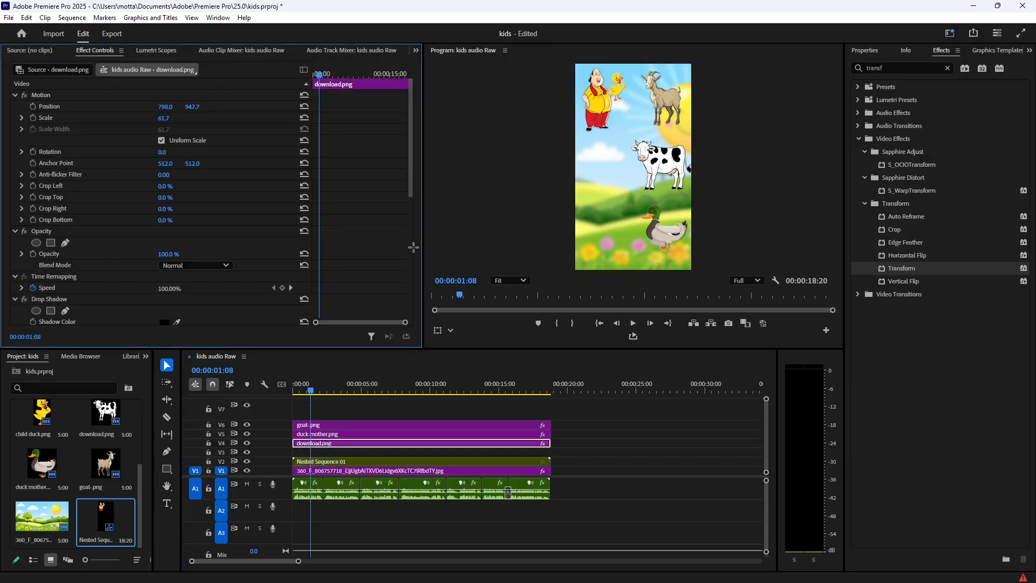
left_click_drag(411, 190, 412, 313)
left_click(47, 169)
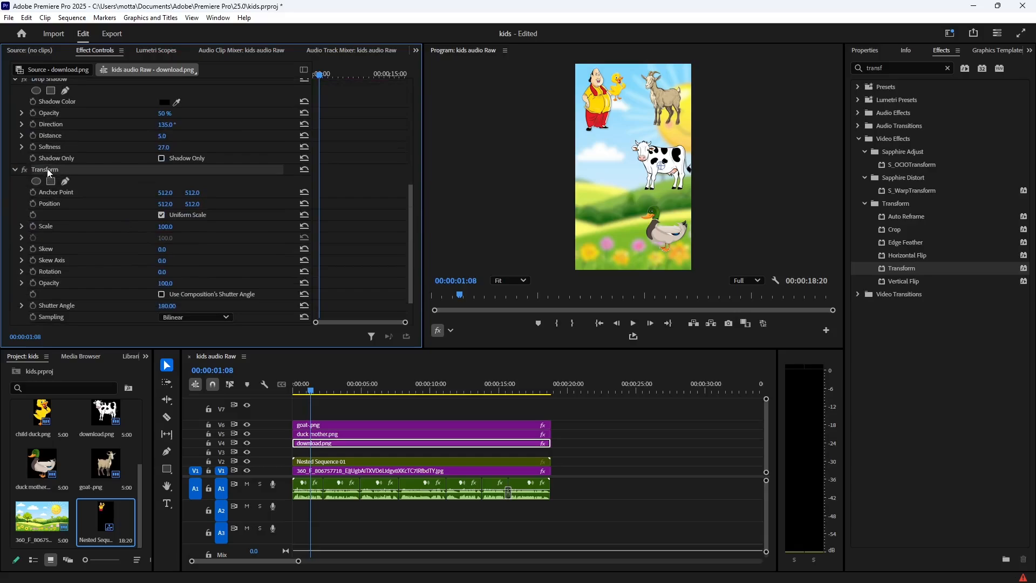
left_click(326, 461)
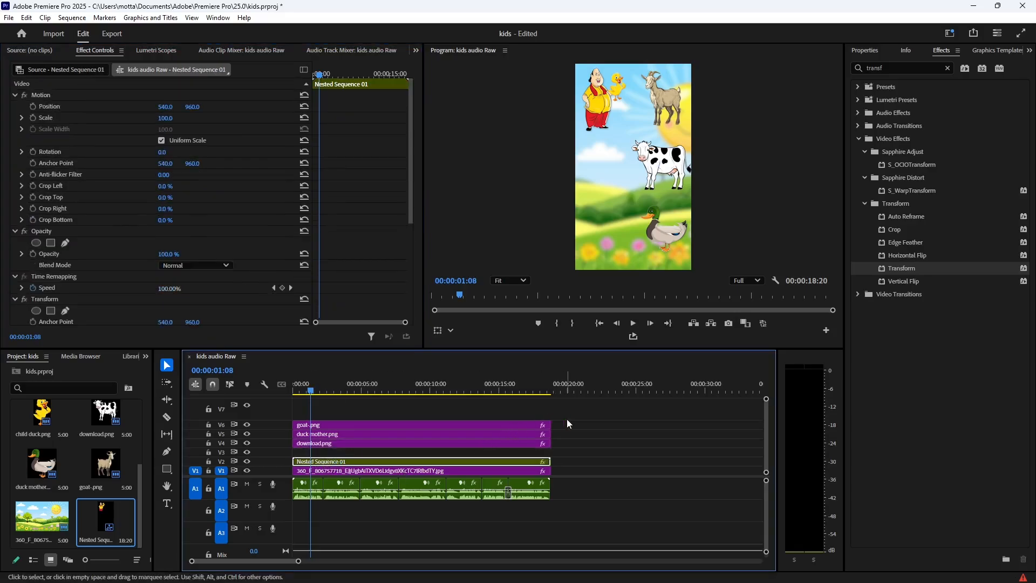
- Move download.png, duck mother.png and goat-.png down one track each to V3, V4 and V5, closing the gap above the nested sequence
left_click_drag(567, 419, 455, 450)
left_click(617, 432)
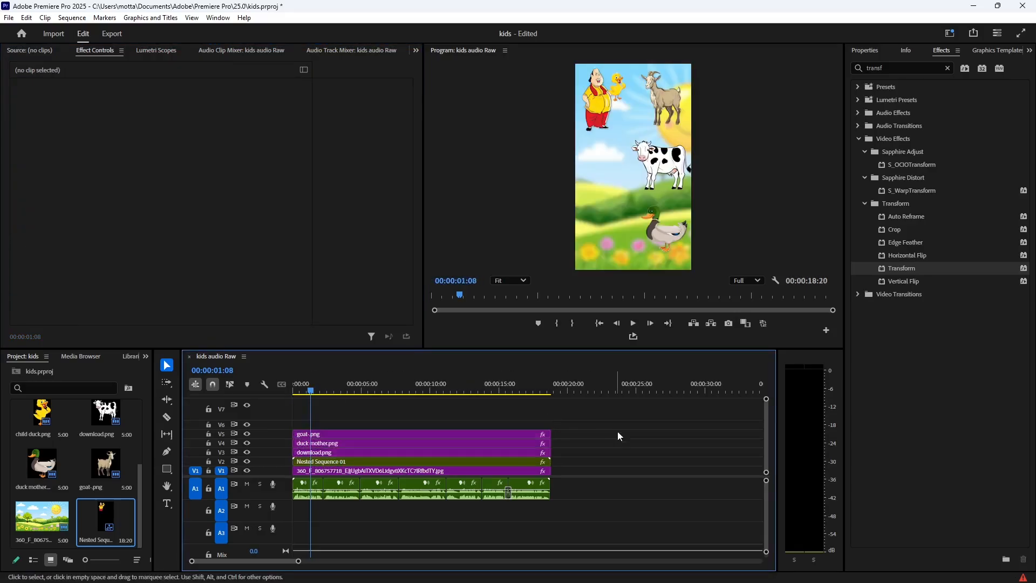
left_click_drag(303, 388, 281, 393)
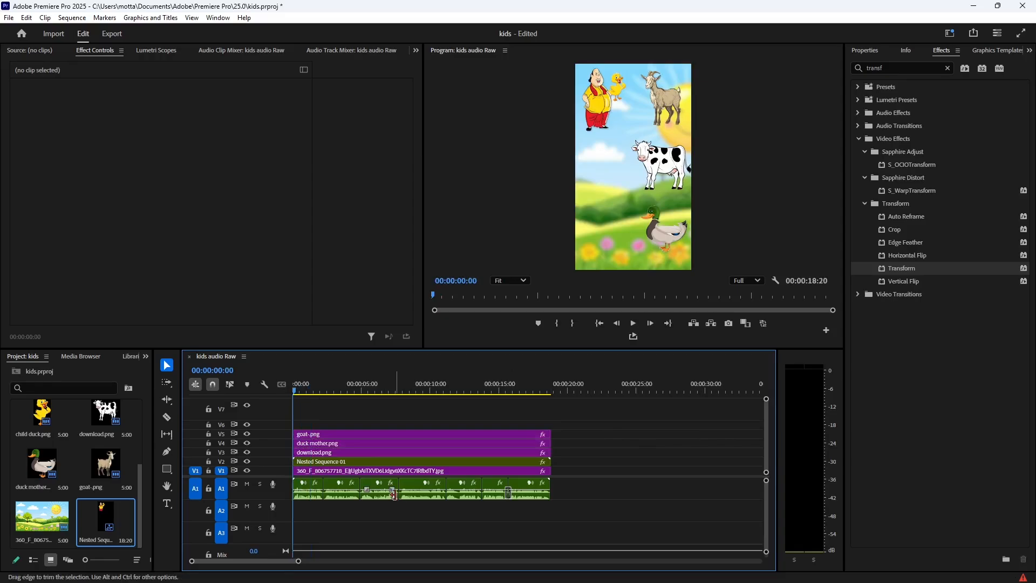
- Start Position animation in the nested sequence's Transform effect with a keyframe at 00:00:00:06, keeping 540, 960
left_click(307, 462)
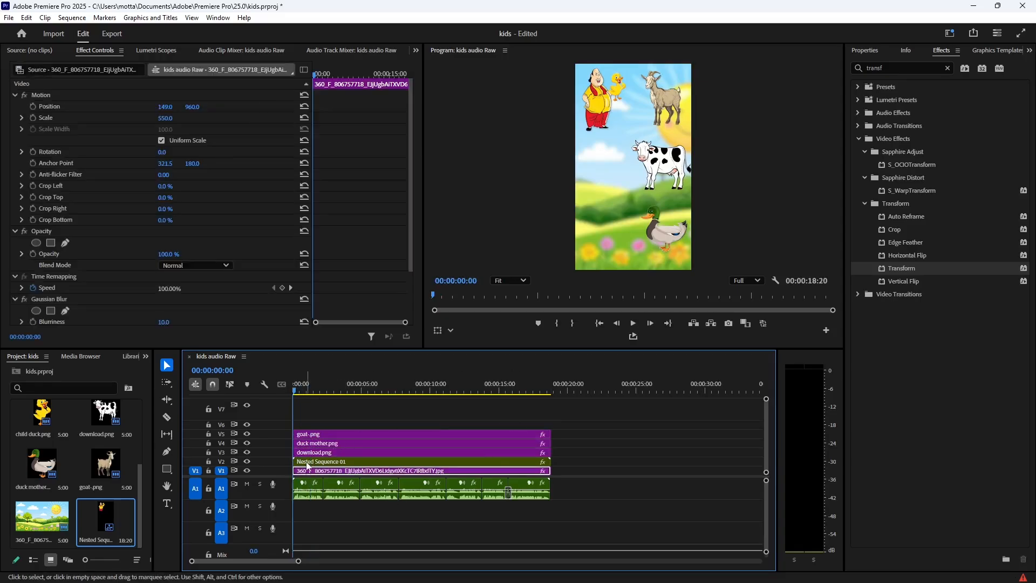
left_click_drag(300, 564, 217, 560)
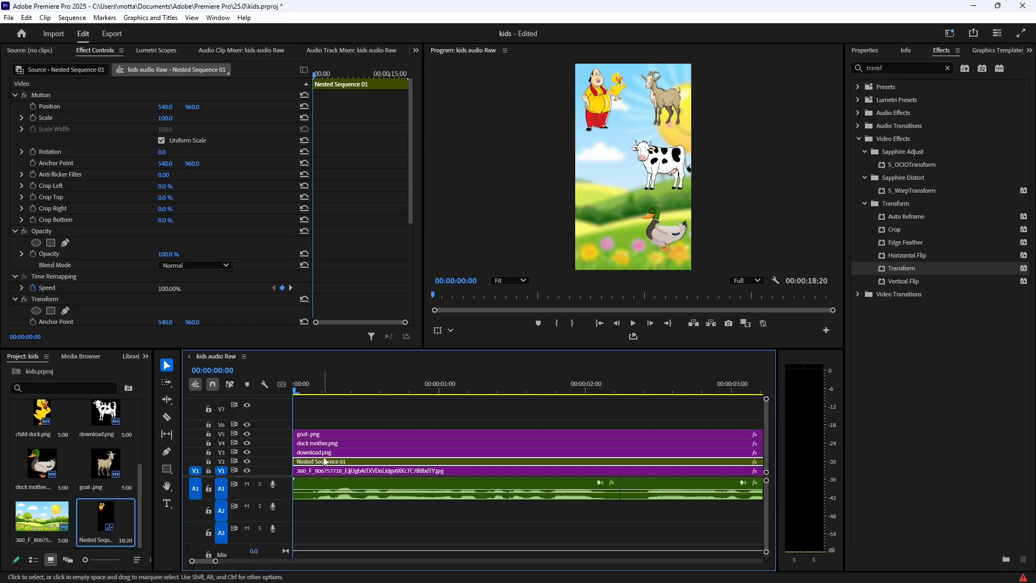
left_click_drag(298, 382, 328, 384)
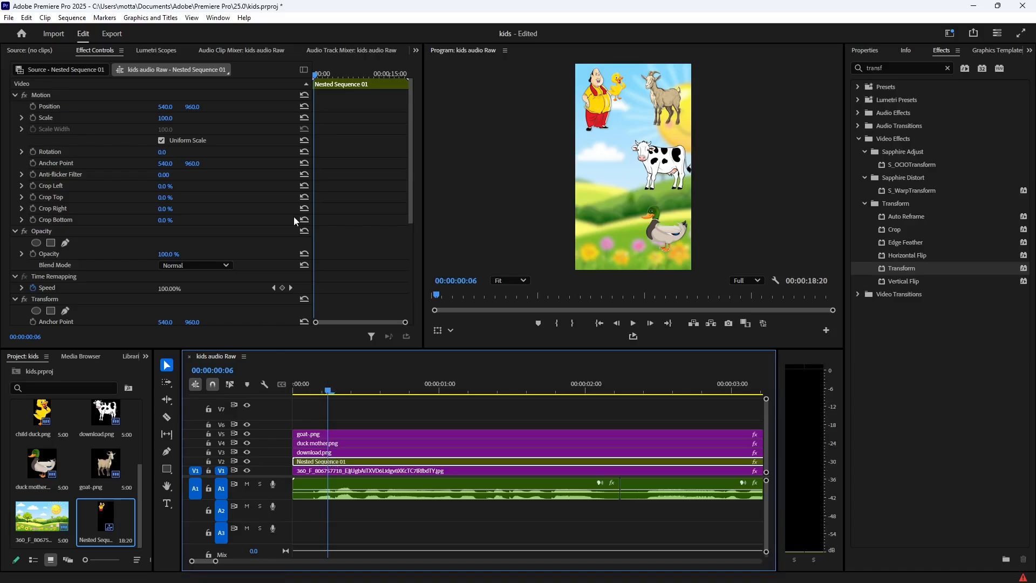
left_click_drag(411, 189, 408, 303)
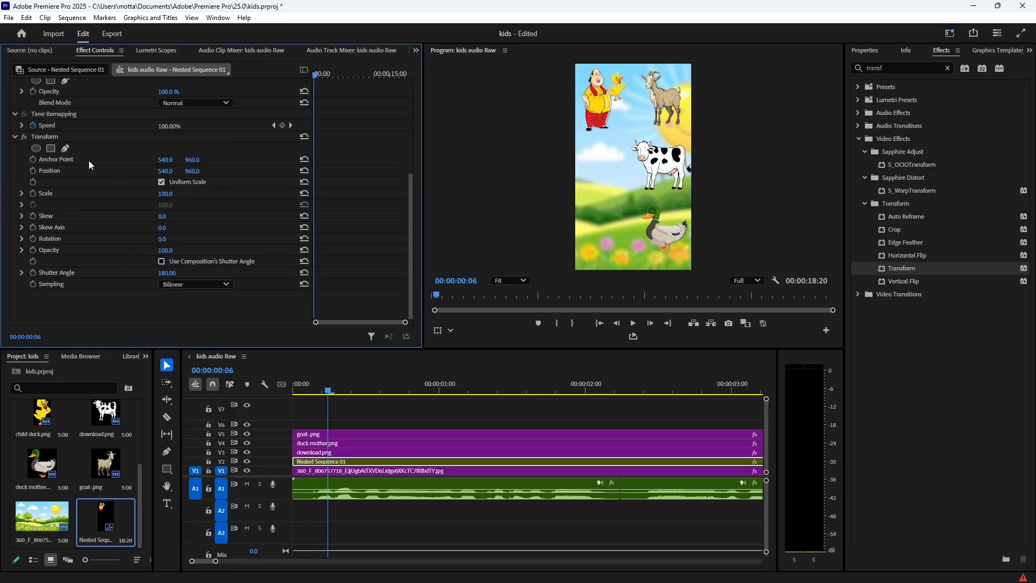
left_click(33, 171)
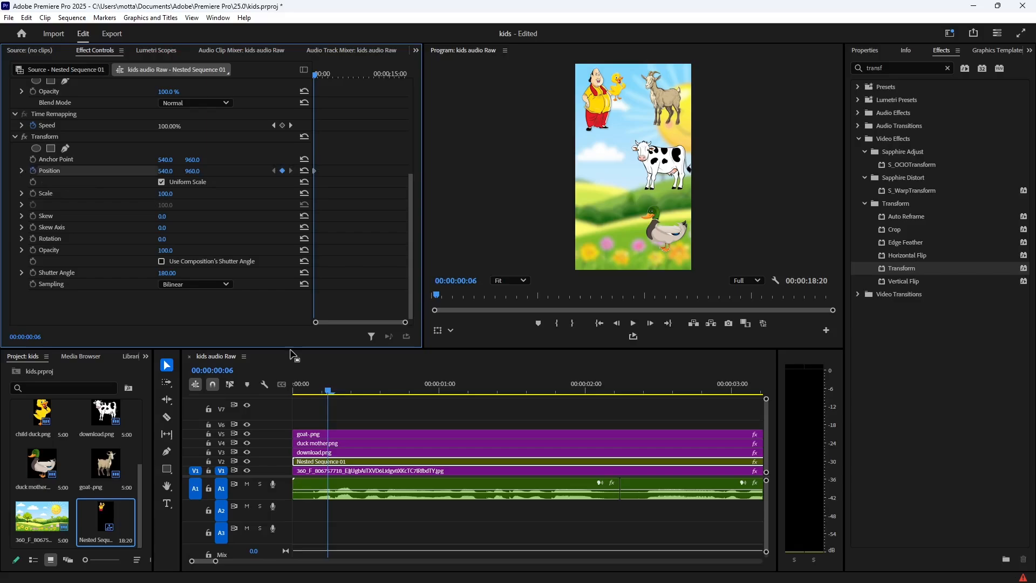
- Set the nested sequence's Transform Position to about -444, 960 at 00:00:00:00 and preview the slide-in
left_click_drag(318, 392, 272, 384)
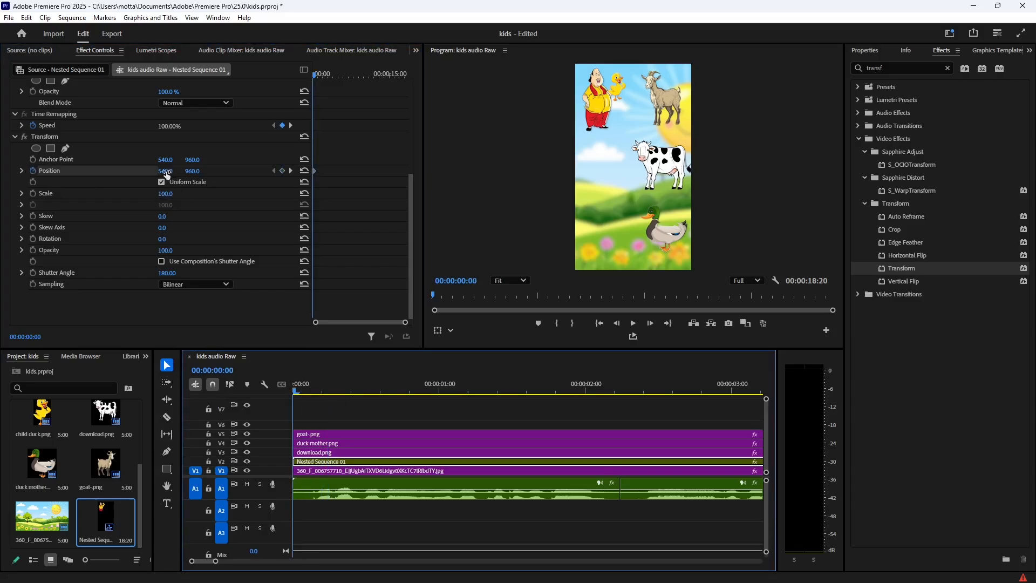
left_click_drag(165, 172, 135, 171)
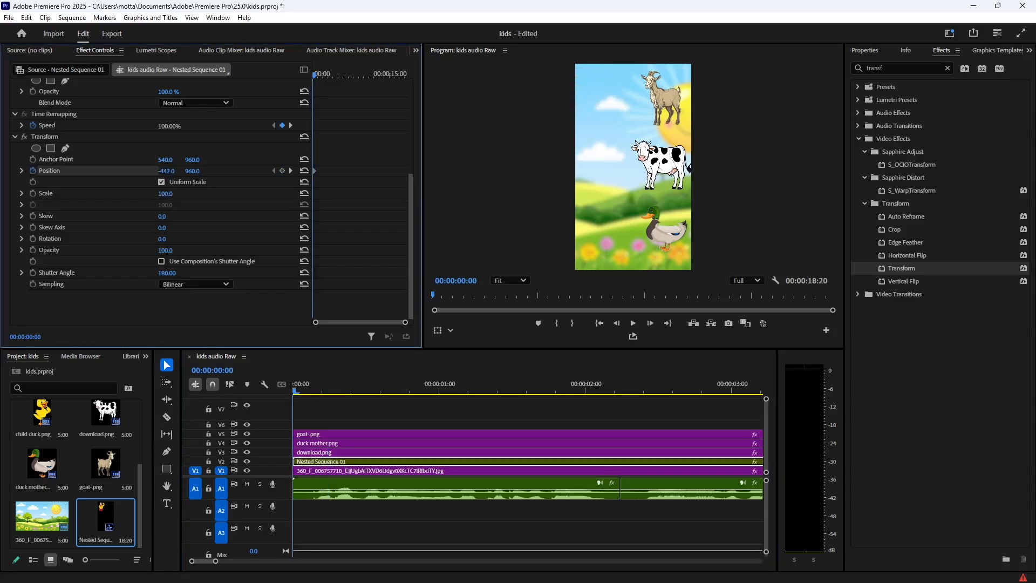
key("space")
key("space")
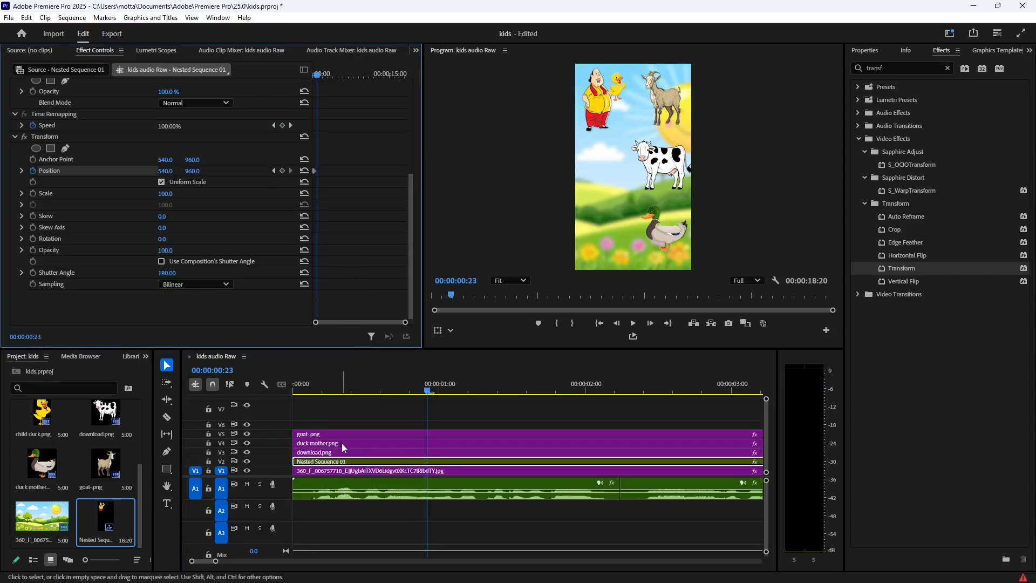
key("Home")
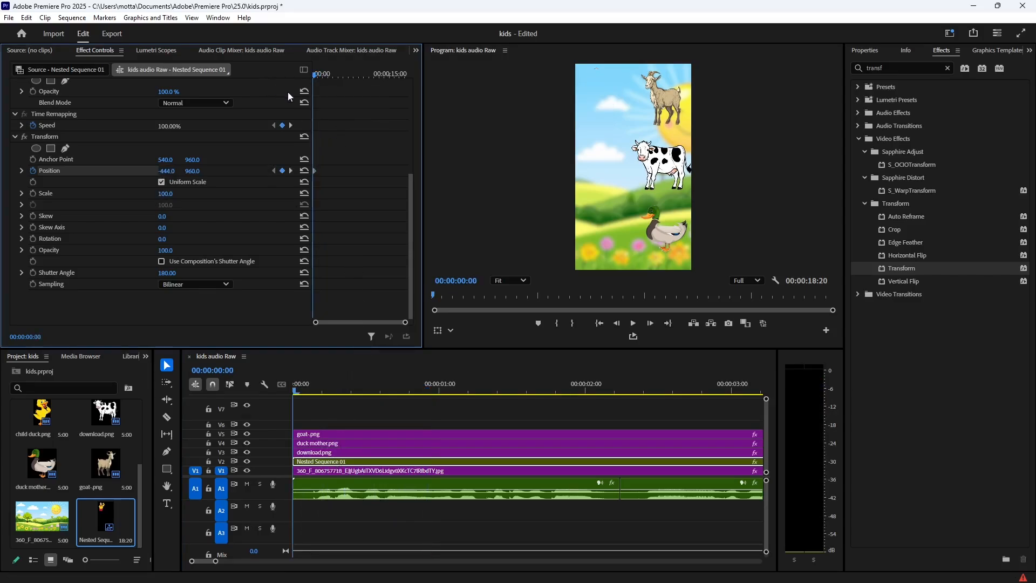
key("space")
key("space")
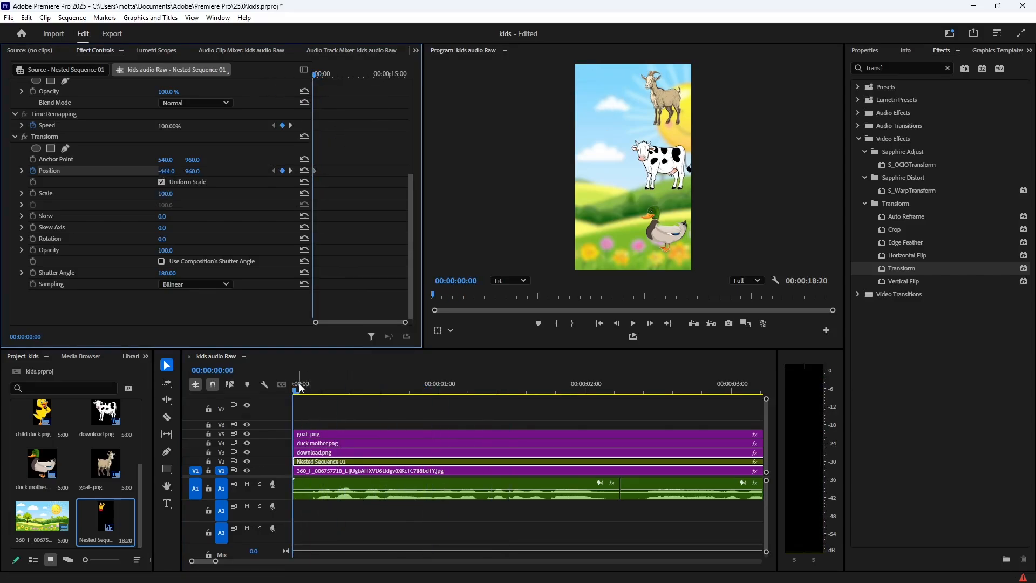
- Speed up the slide-in by shifting the nested sequence's second Position keyframe to 00:00:00:04 and check the motion path
left_click(317, 391)
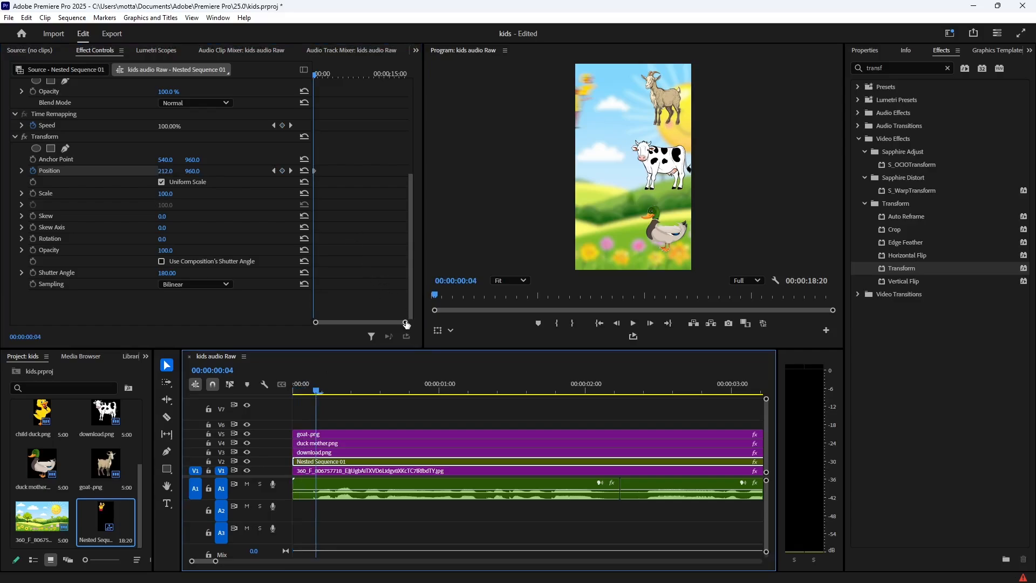
left_click_drag(407, 323, 361, 318)
left_click_drag(386, 171, 366, 170)
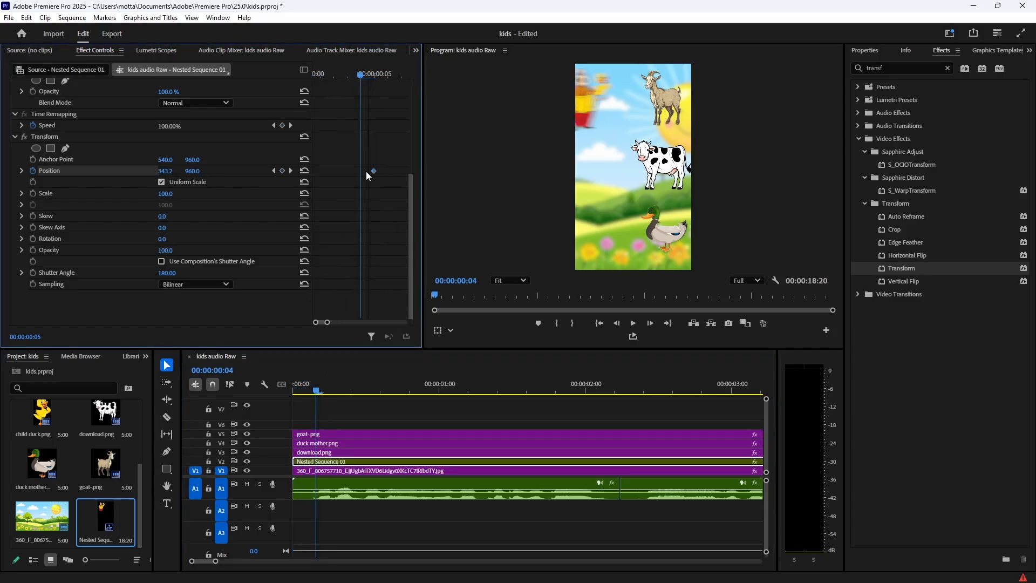
left_click(355, 76)
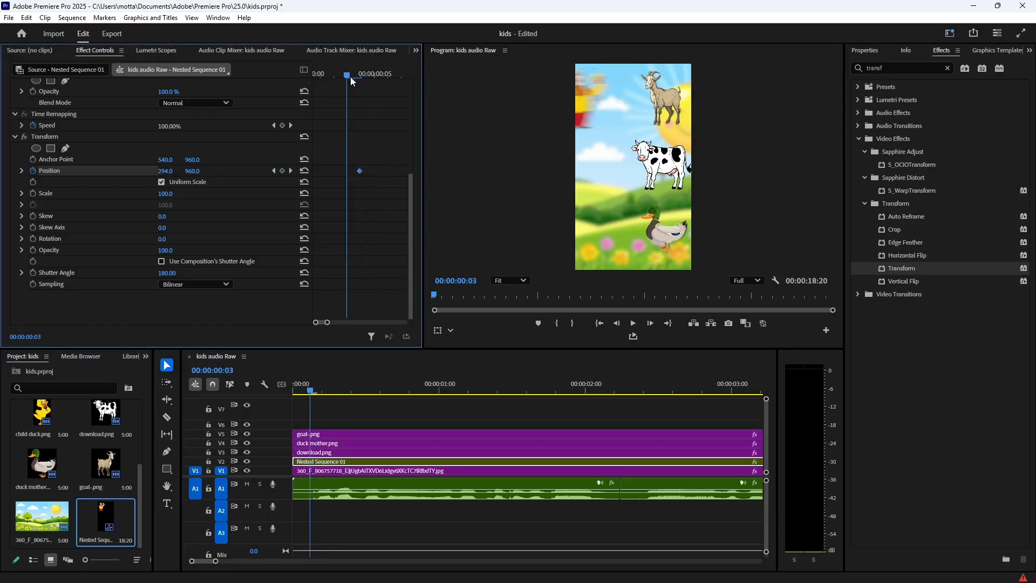
left_click(47, 138)
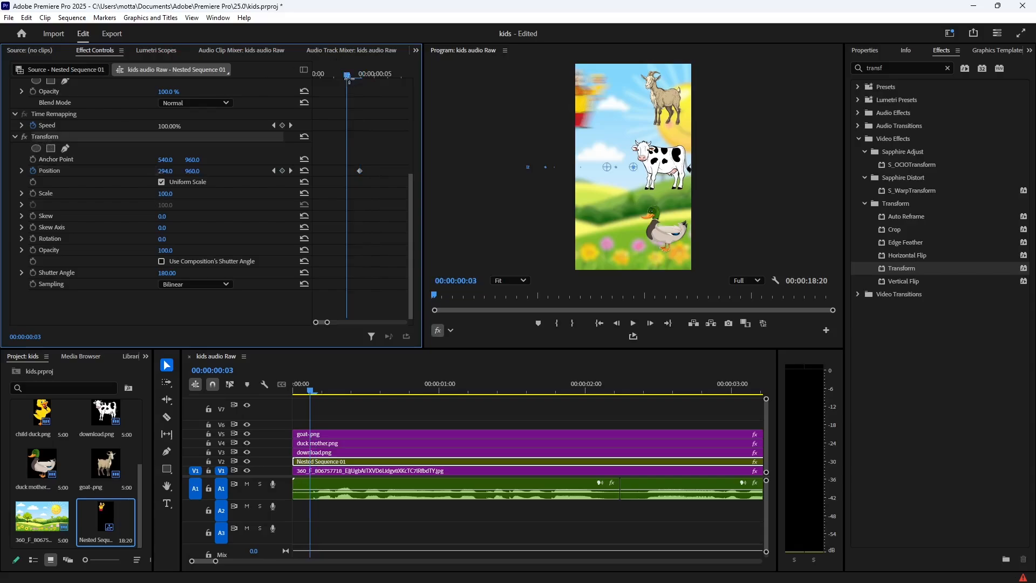
left_click(349, 79)
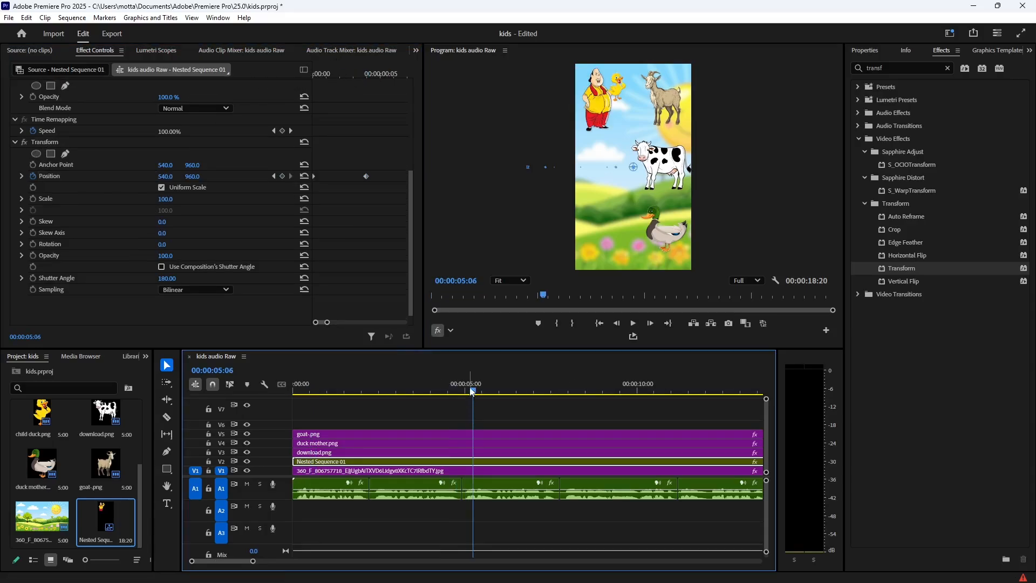
- Add a Transform Position keyframe holding 540, 960 on the nested sequence at 00:00:04:18
left_click_drag(471, 391, 457, 390)
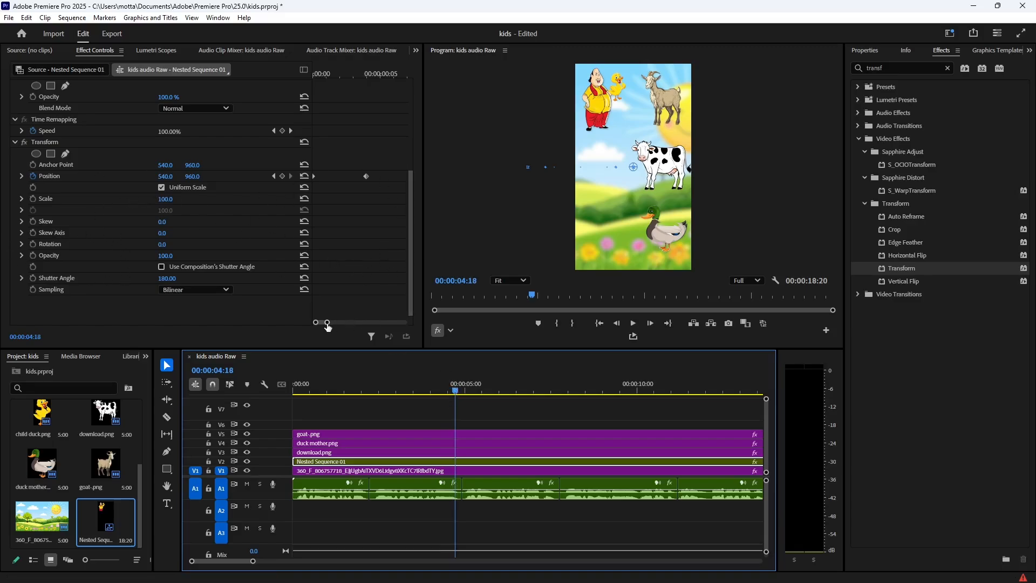
left_click_drag(328, 323, 376, 323)
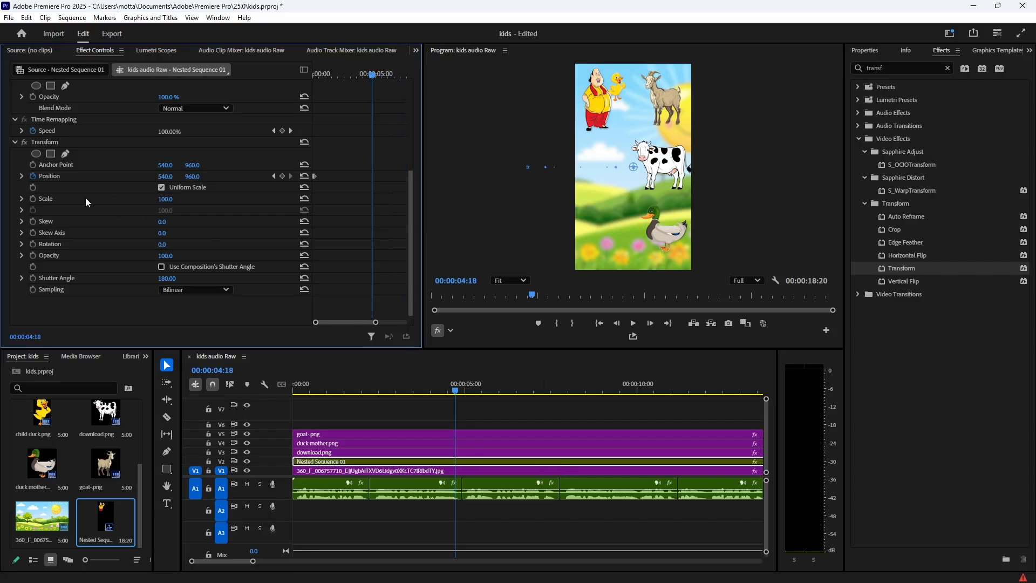
left_click(282, 176)
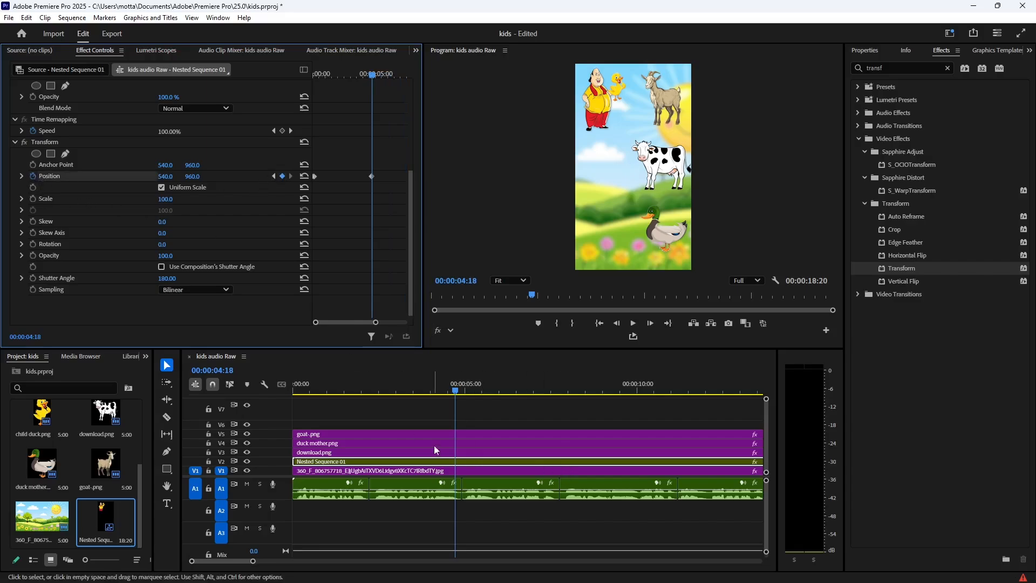
- Keyframe the nested sequence's Transform Position at 540, 1510 at 00:00:05:01, bringing the man down beside the cow
left_click(458, 391)
left_click_drag(459, 392, 468, 398)
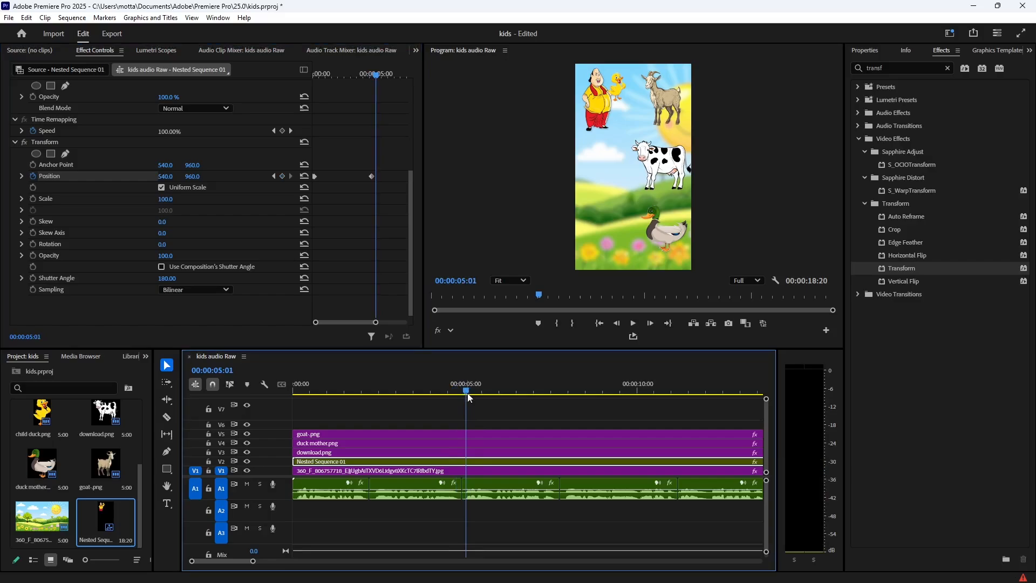
left_click(283, 177)
left_click_drag(193, 177, 489, 177)
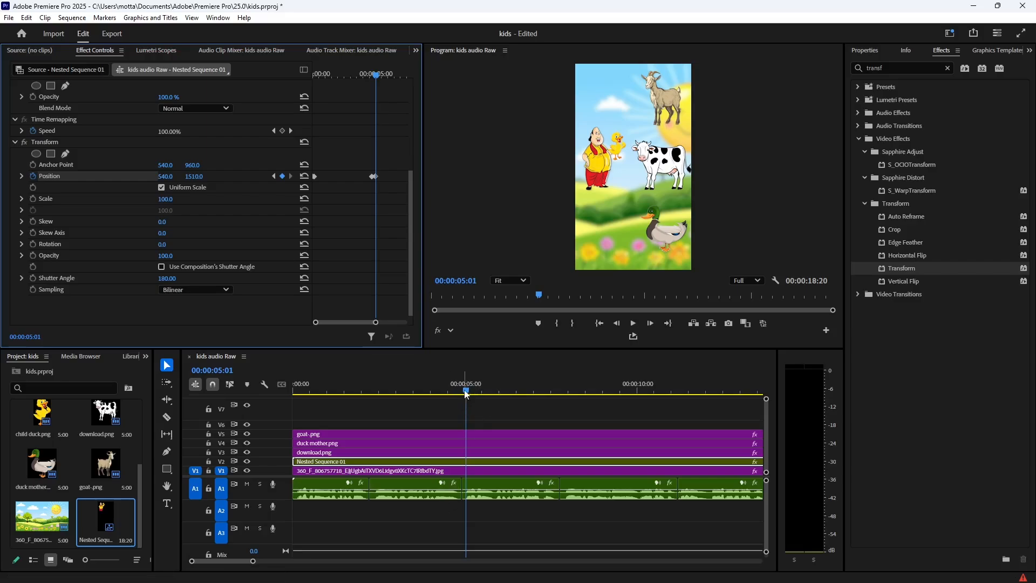
- Play the sequence from before the downward move through about 00:00:10:20 to check the motion against the audio
left_click_drag(465, 390, 553, 409)
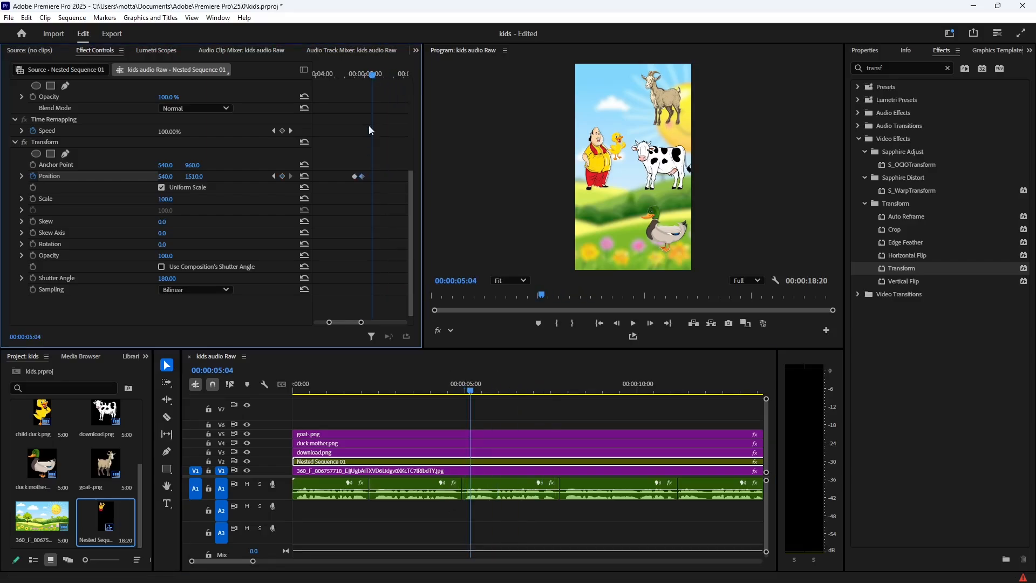
left_click(342, 74)
key("space")
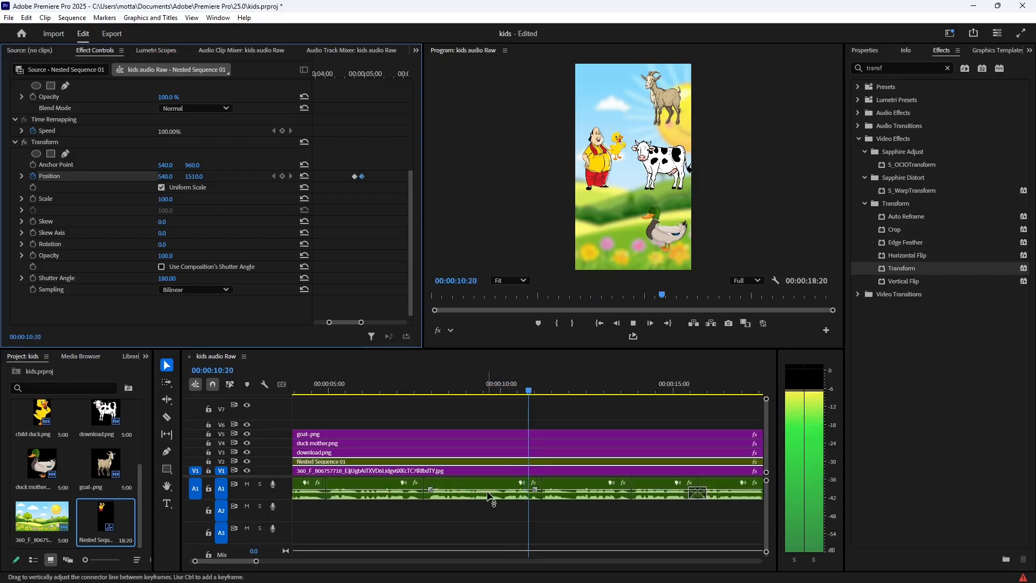
key("space")
- Keyframe the nested sequence's Transform Position at 540, 2155 at 00:00:11:06, moving the man from 540, 1510 down beside the duck
left_click_drag(362, 325, 406, 323)
left_click(532, 390)
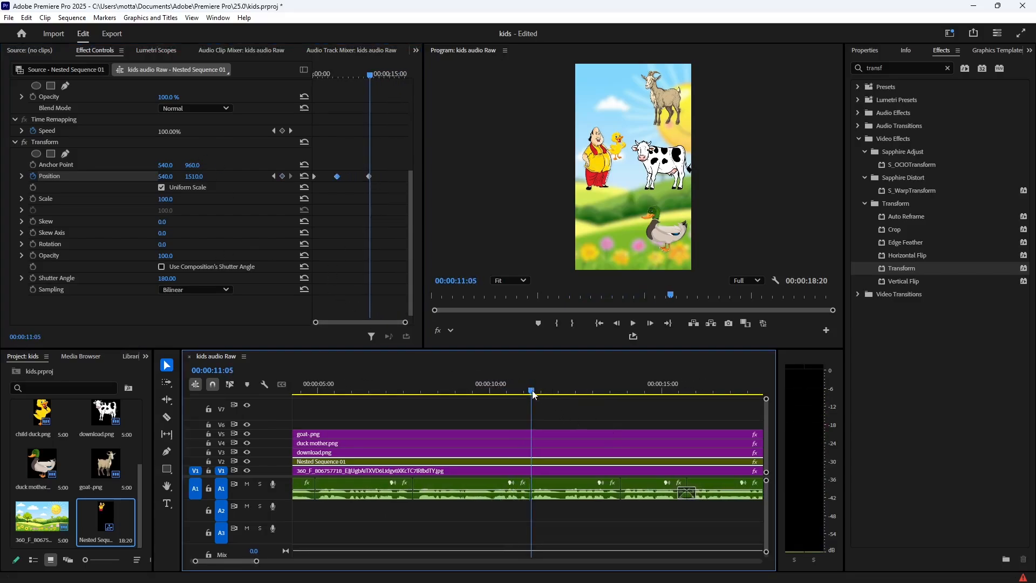
left_click(282, 177)
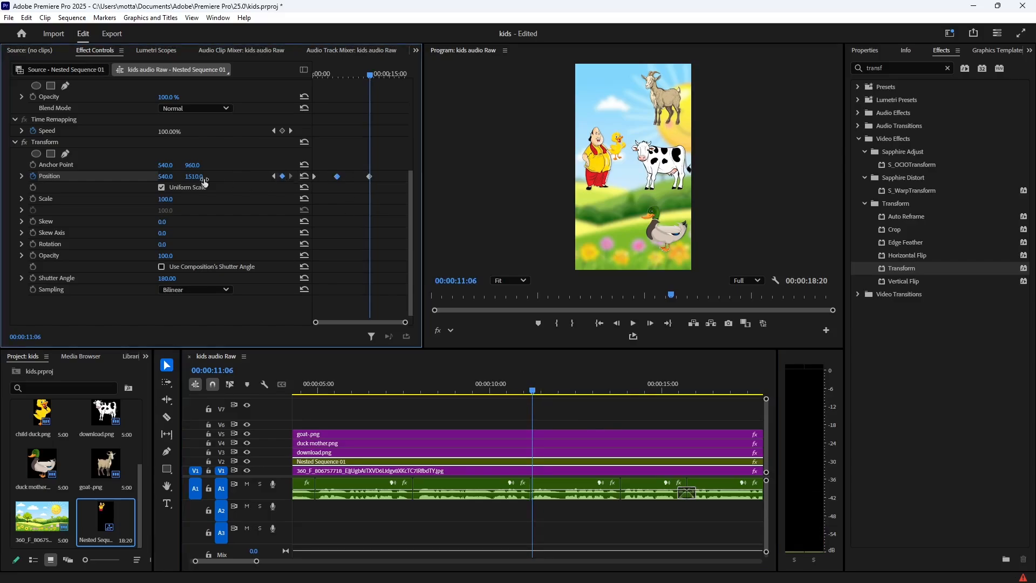
left_click_drag(199, 177, 544, 177)
- Preview the last downward move to near the end of the sequence and save the project
left_click(520, 379)
key("space")
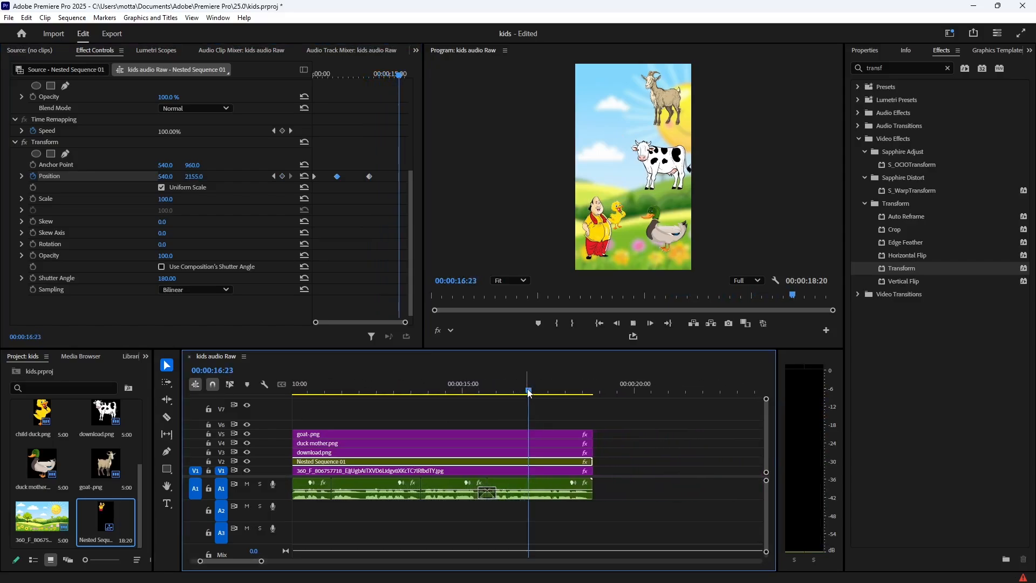
key("ctrl+s")
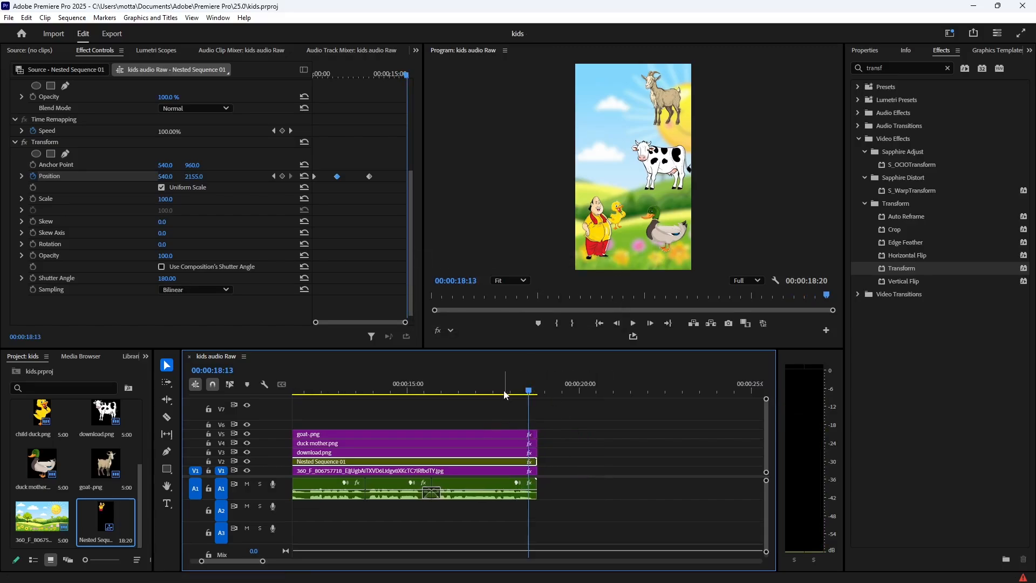
- Place the green-screen mouth clip 0129.mp4 on V6 at the start of the sequence and delete its audio
left_click_drag(511, 388, 47, 434)
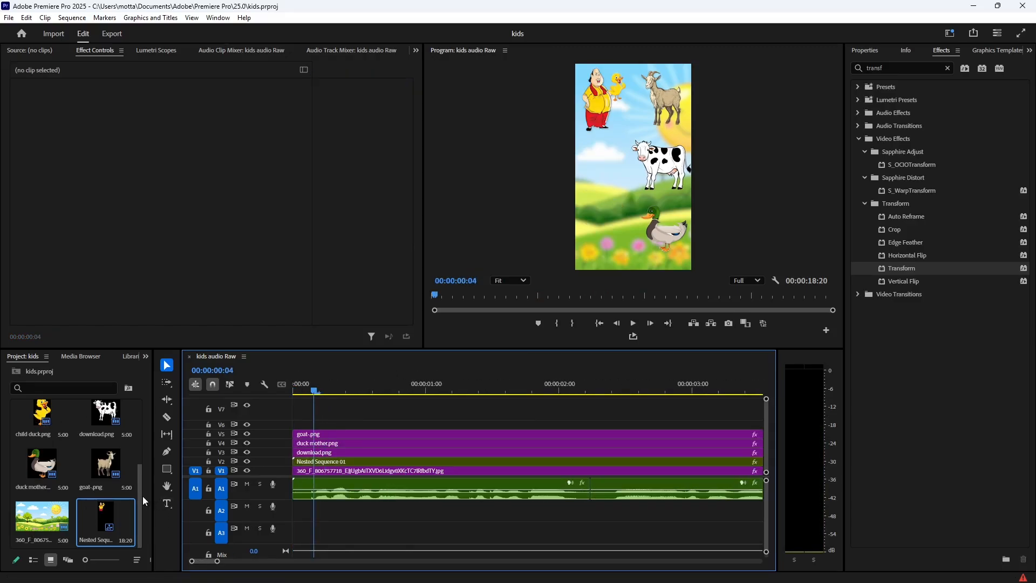
left_click_drag(143, 496, 294, 426)
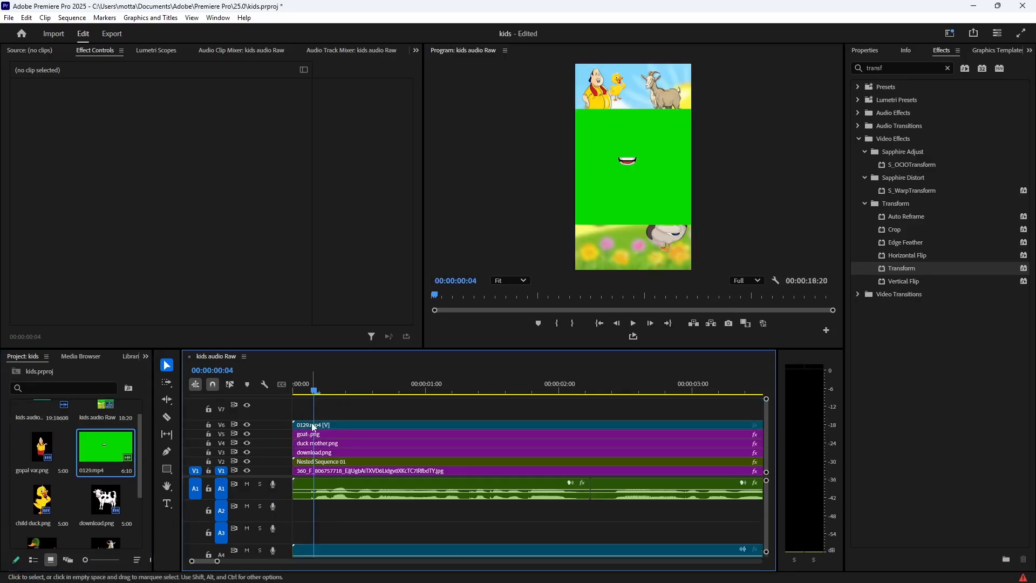
left_click(353, 548)
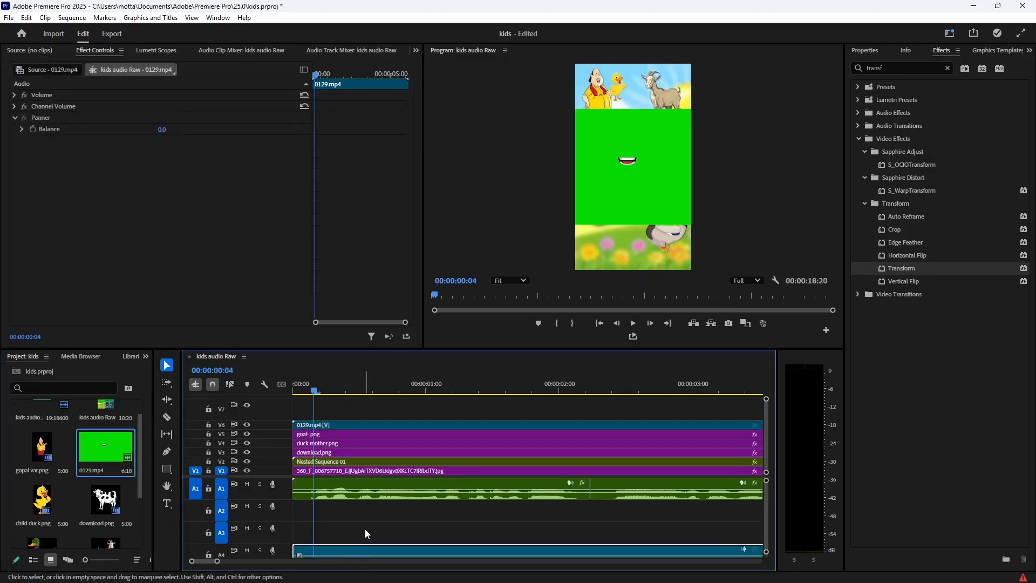
key("Delete")
- Apply Ultra Key to the 0129.mp4 clip and sample its green background as the key color
left_click(331, 425)
left_click(847, 67)
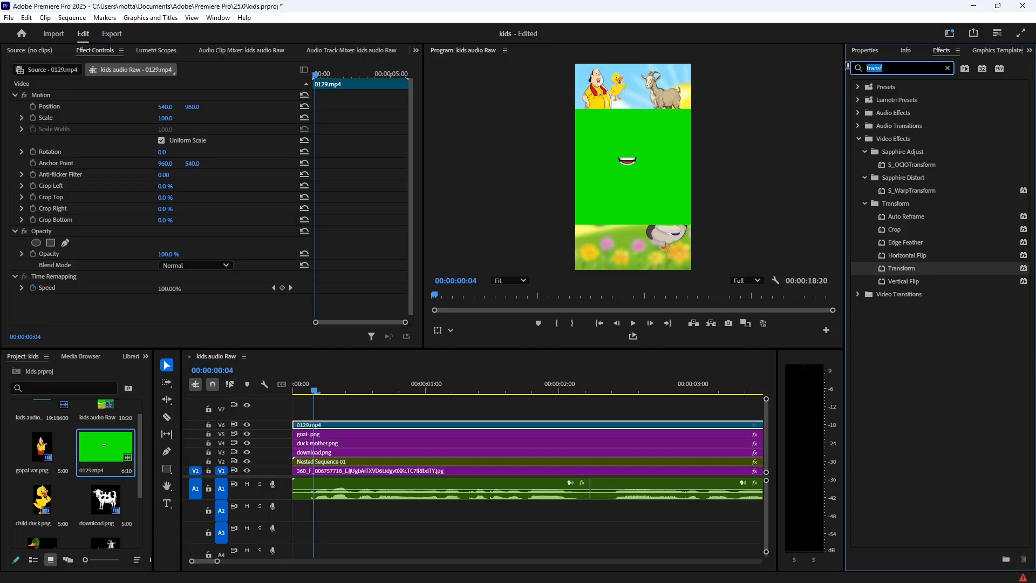
type("ultra")
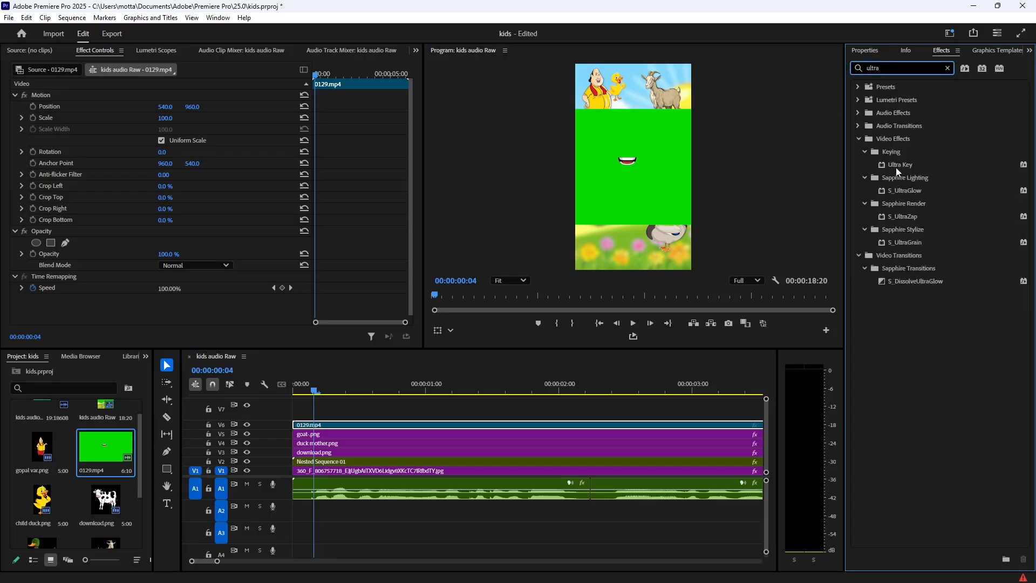
double_click(898, 165)
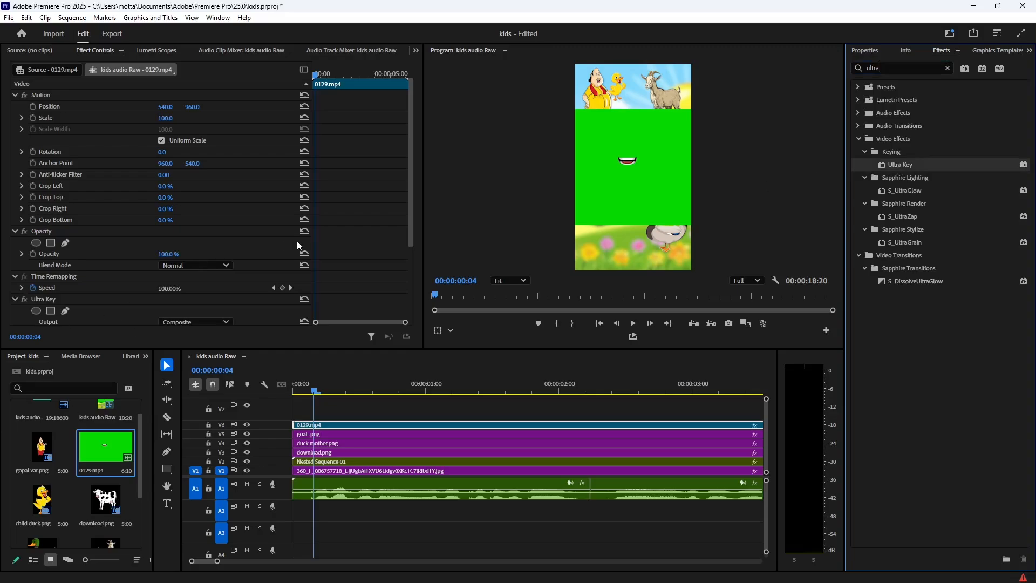
left_click_drag(408, 209, 415, 324)
left_click(176, 239)
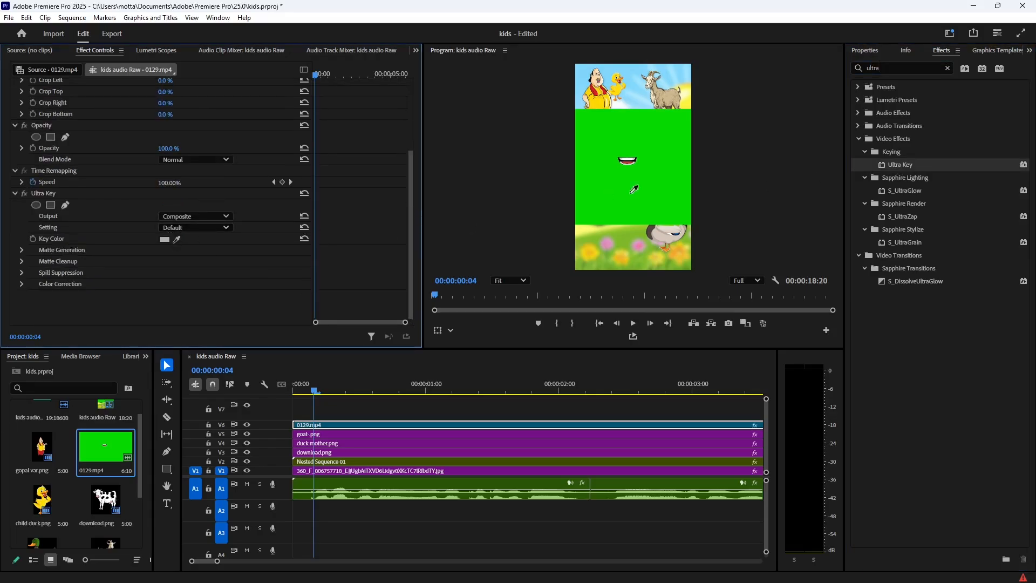
left_click(637, 141)
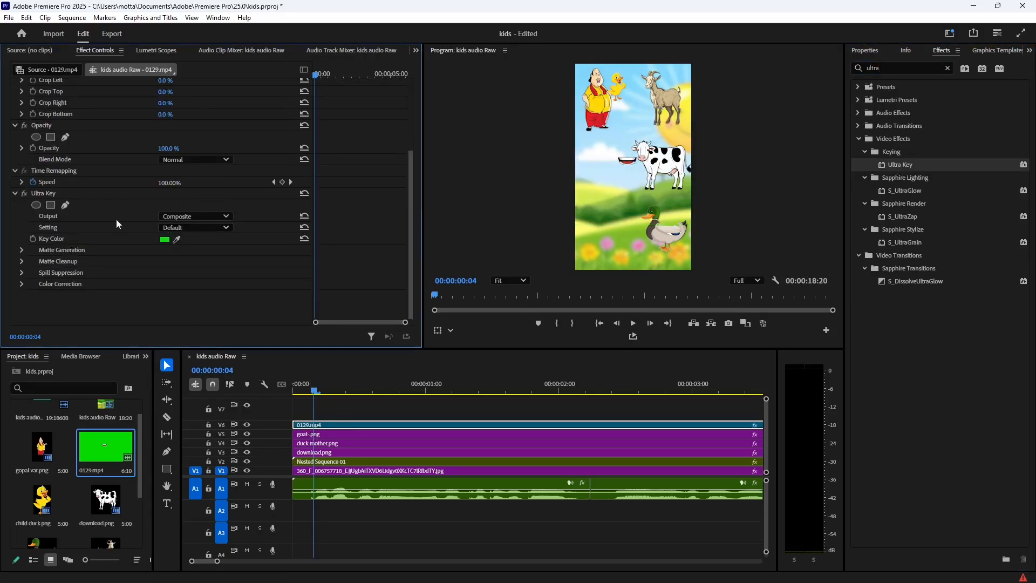
- Lock the other used tracks, then scale the mouth clip to about 50 and place it over the man's mouth at about 247, 190
left_click_drag(415, 202, 423, 78)
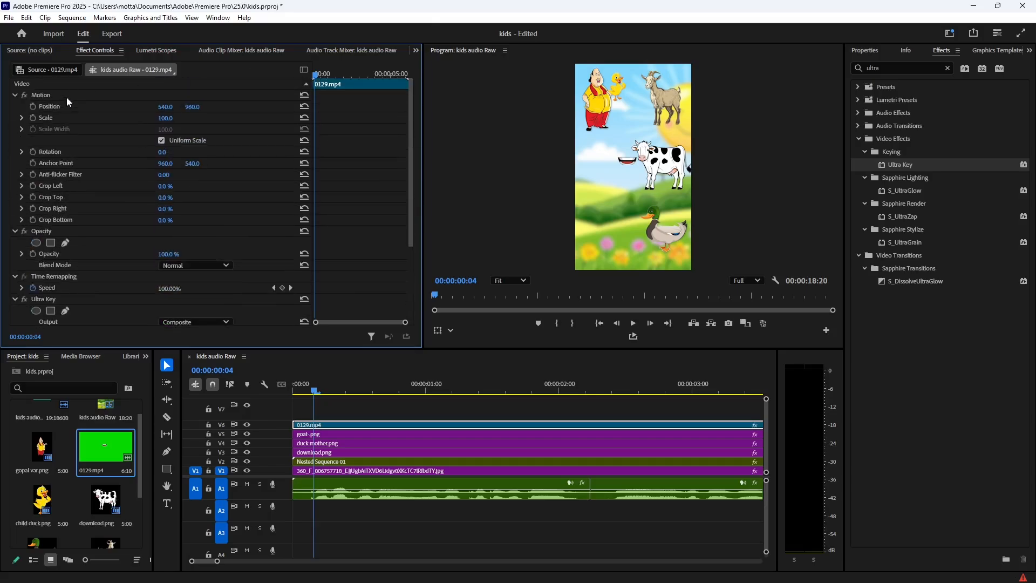
left_click(704, 182)
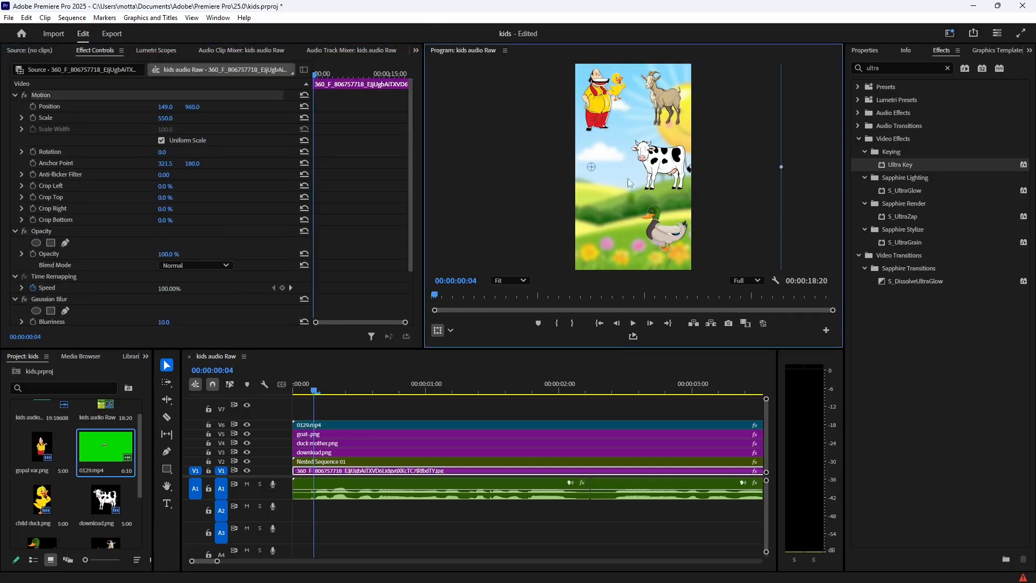
left_click(318, 425)
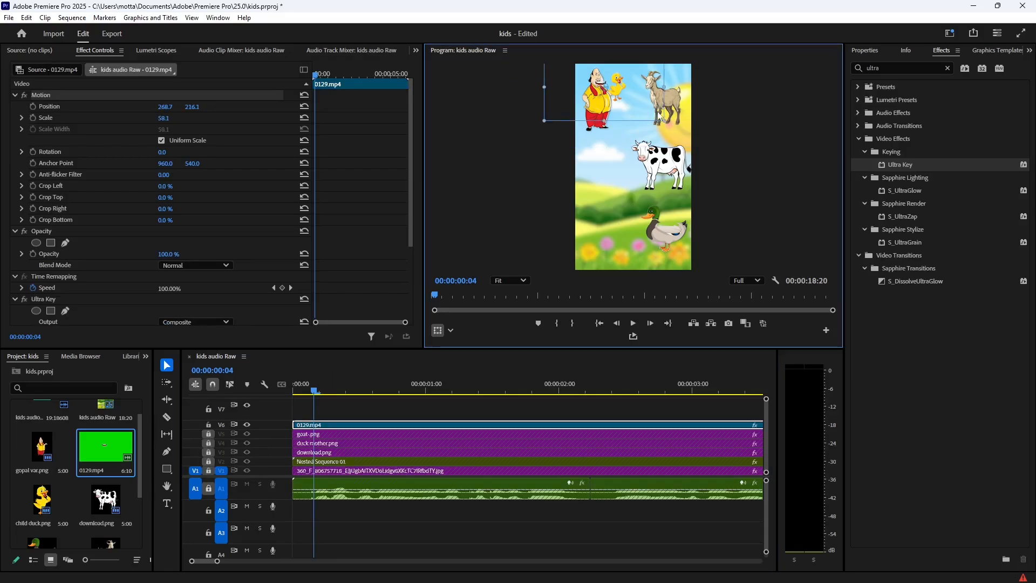
key("grave")
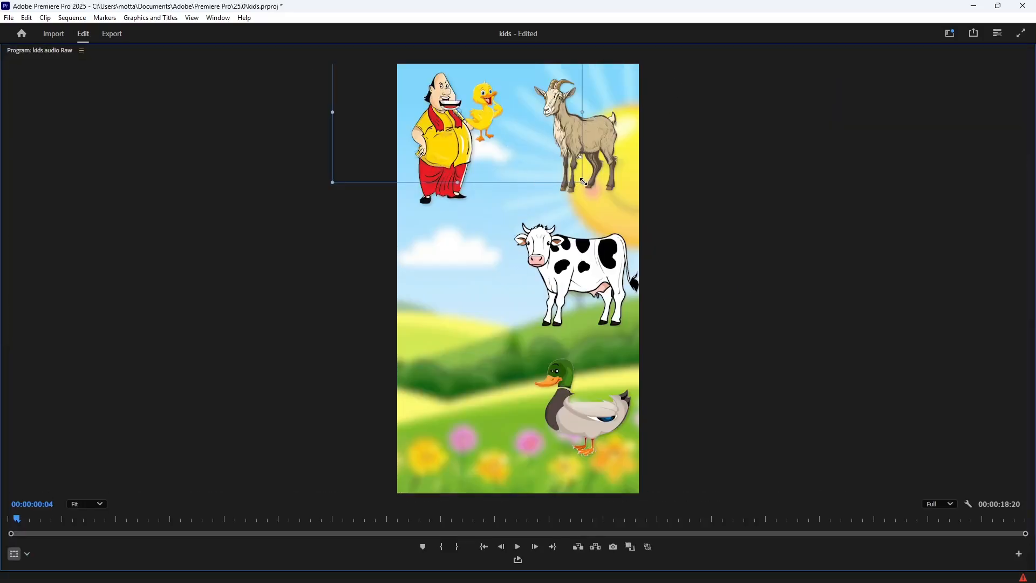
left_click_drag(583, 182, 561, 167)
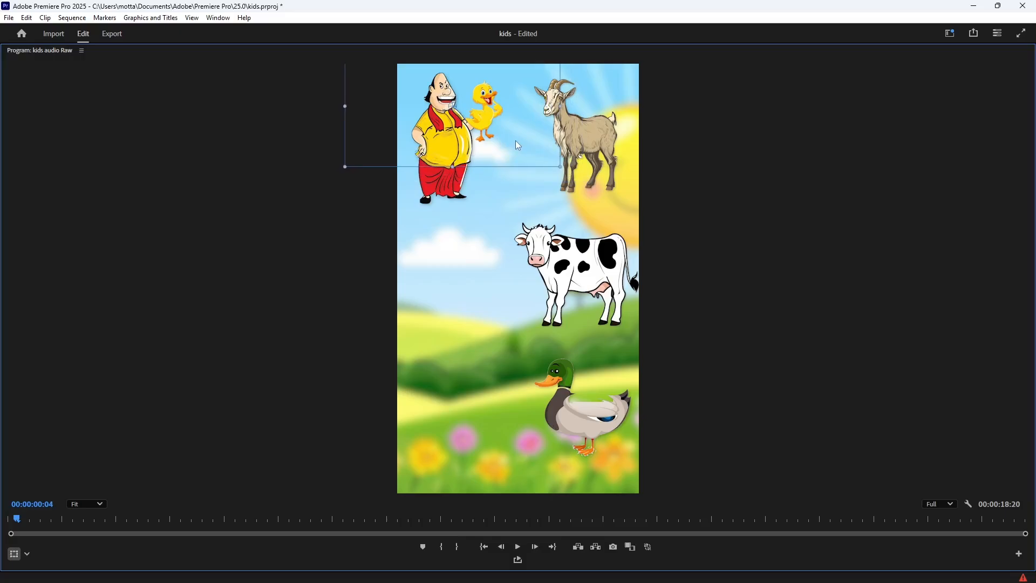
key("grave")
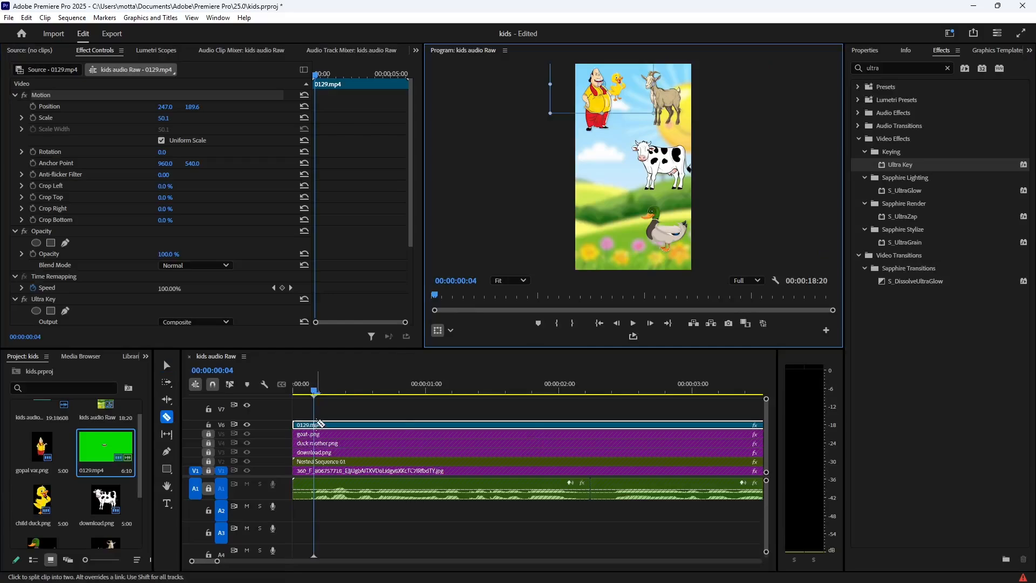
- Split the mouth clip at 00:00:00:04 and delete the short opening piece, leaving the rest in place
double_click(304, 425)
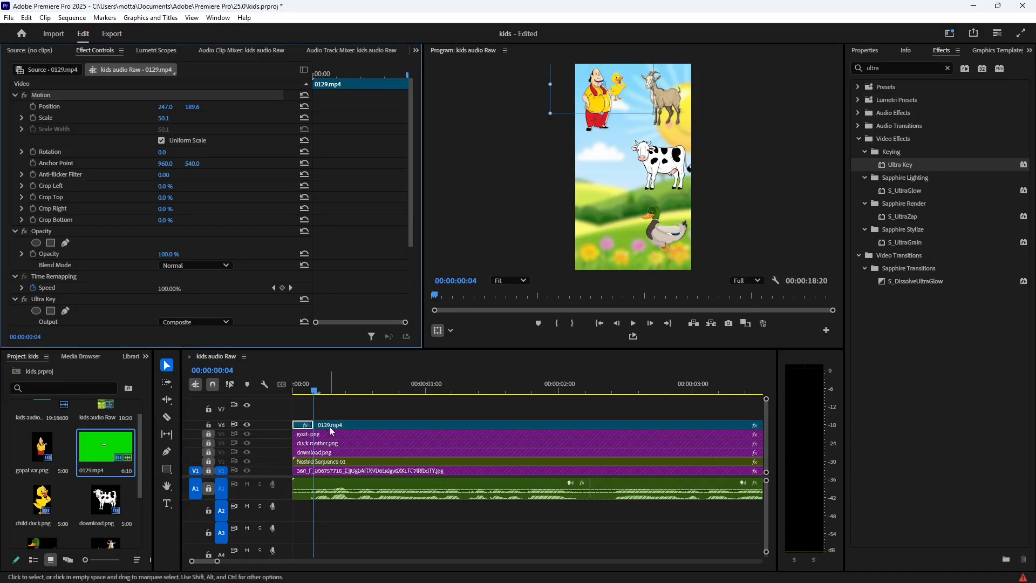
left_click(302, 430)
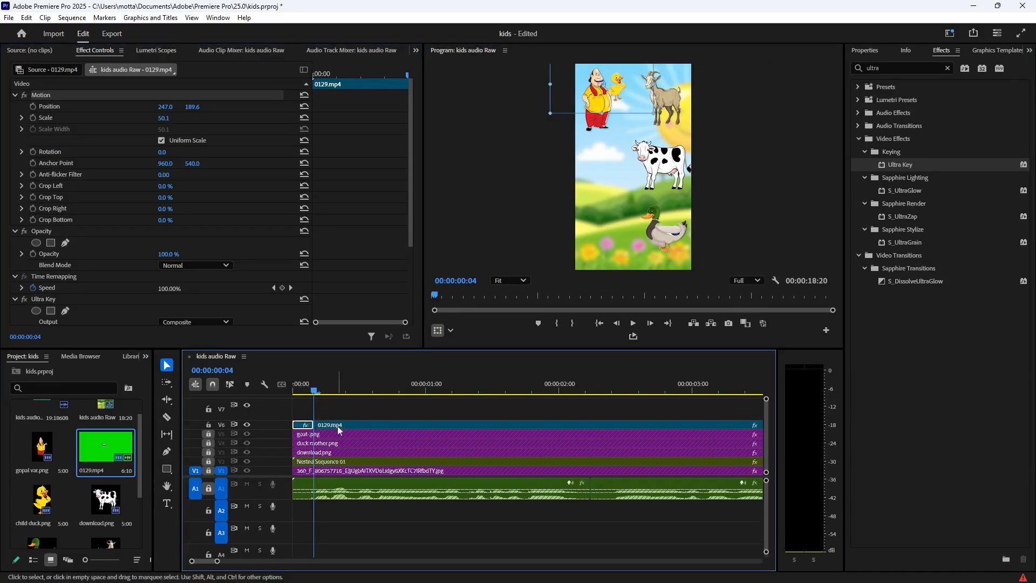
key("shift+Delete")
left_click_drag(324, 426, 346, 425)
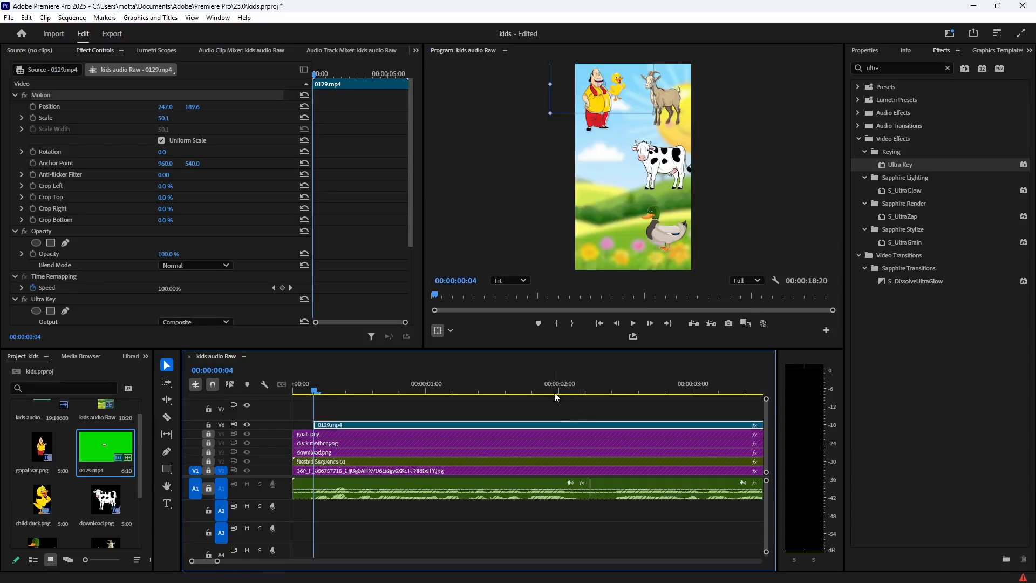
- Play to the end of the man's first line and split the mouth clip at 00:00:02:01
key("space")
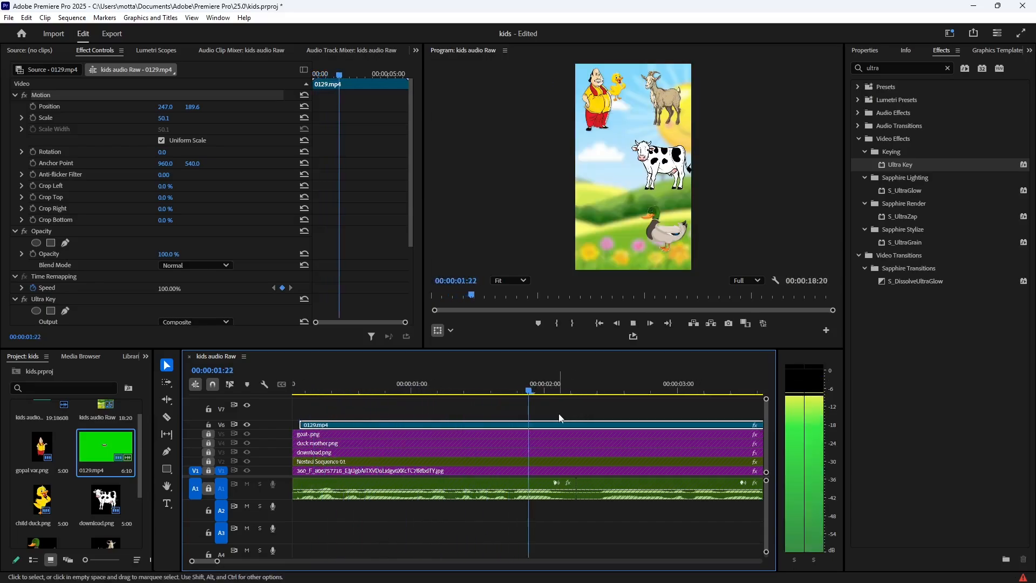
key("space")
key("c")
left_click(538, 427)
key("v")
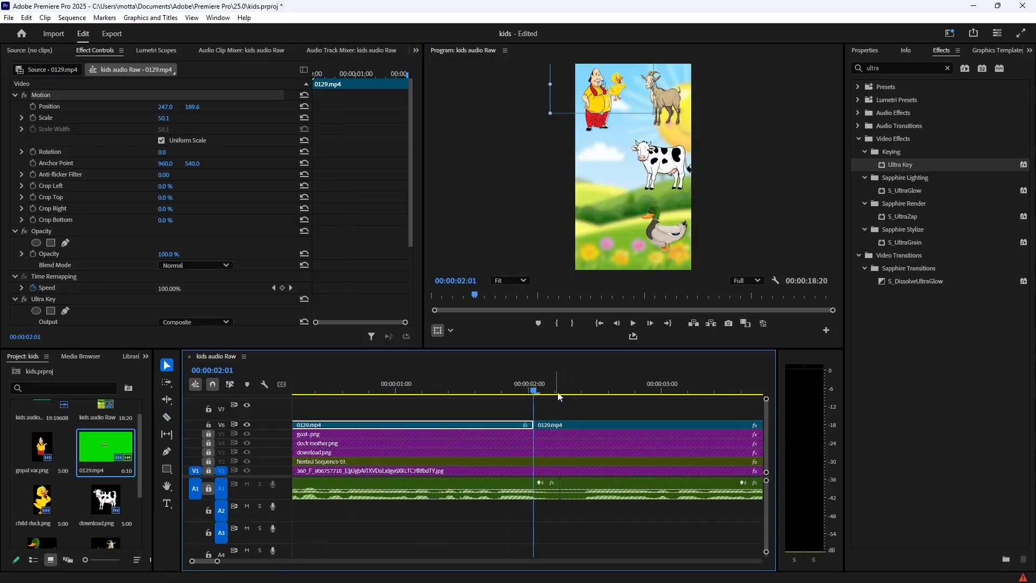
- Move the remaining mouth clip to the start of the next line and place it over the goat's mouth at about 709, 245
key("space")
key("space")
left_click_drag(558, 427, 613, 428)
left_click(659, 99)
left_click_drag(660, 98, 709, 104)
- Play through the goat's line and split the mouth clip at 00:00:04:19
left_click(582, 391)
key("space")
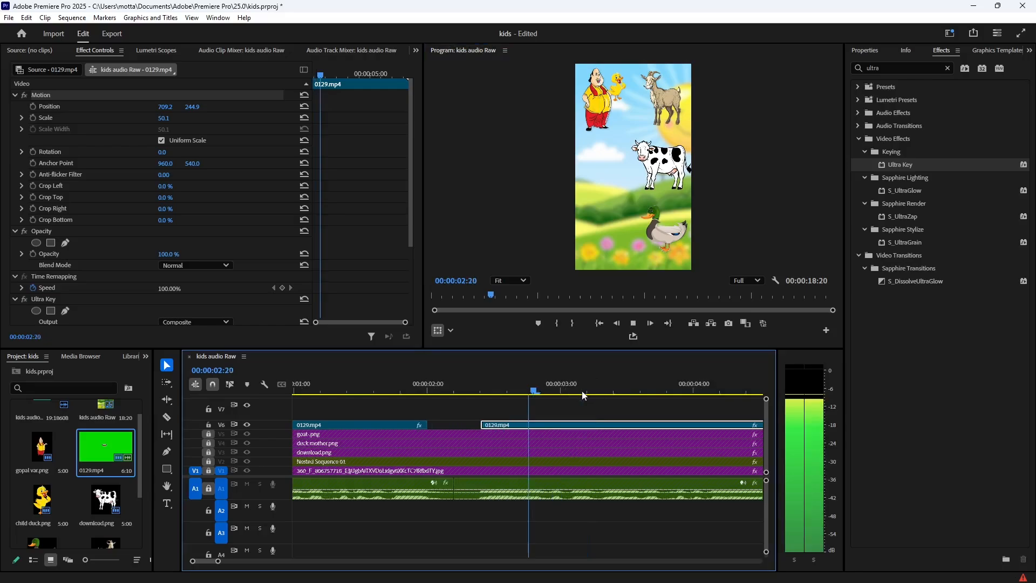
key("space")
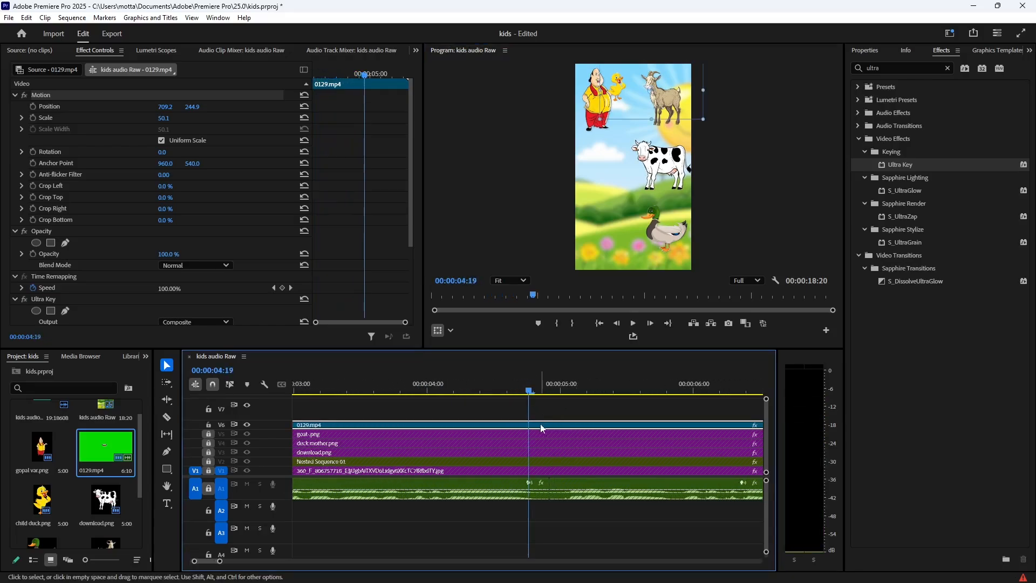
key("c")
left_click(534, 424)
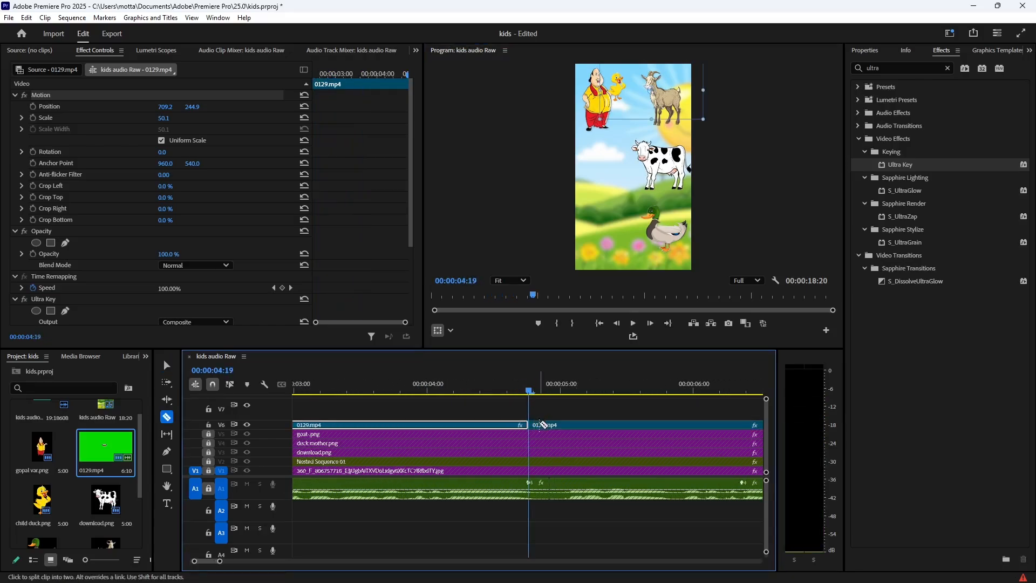
key("v")
- Move the remaining mouth clip to 00:00:05:01 and place it over the man's mouth beside the cow at about 242, 737
left_click(566, 386)
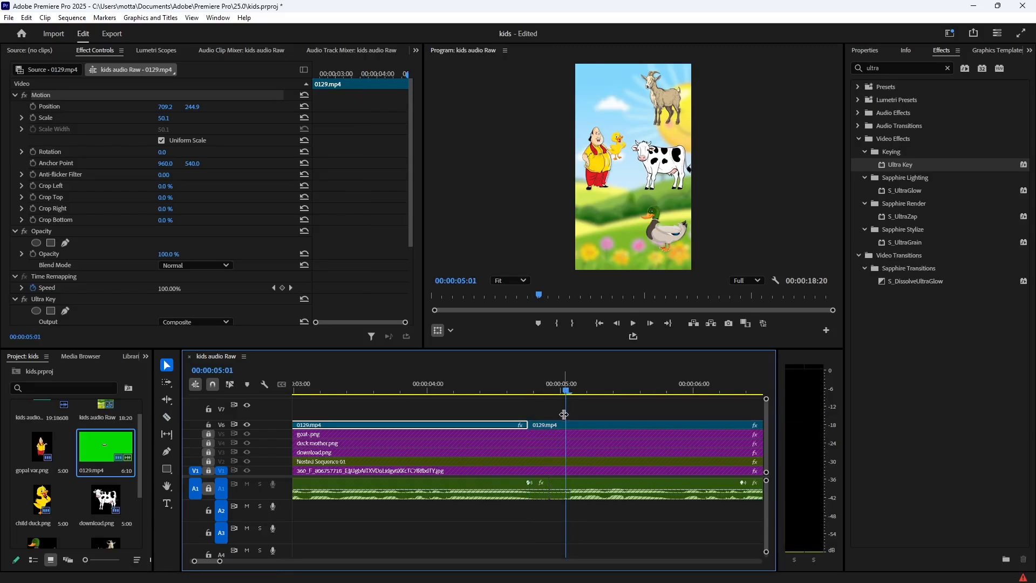
left_click_drag(528, 426, 566, 427)
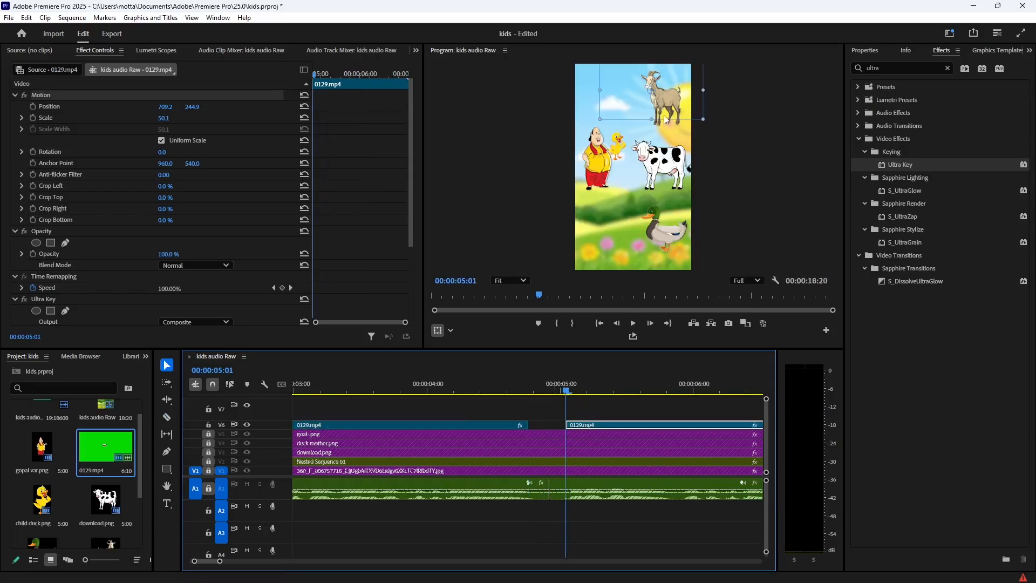
left_click_drag(664, 116, 615, 169)
- Play the man's line beside the cow, then extend the third mouth clip to about six seconds and start it at 00:00:05:02
left_click(555, 387)
key("space")
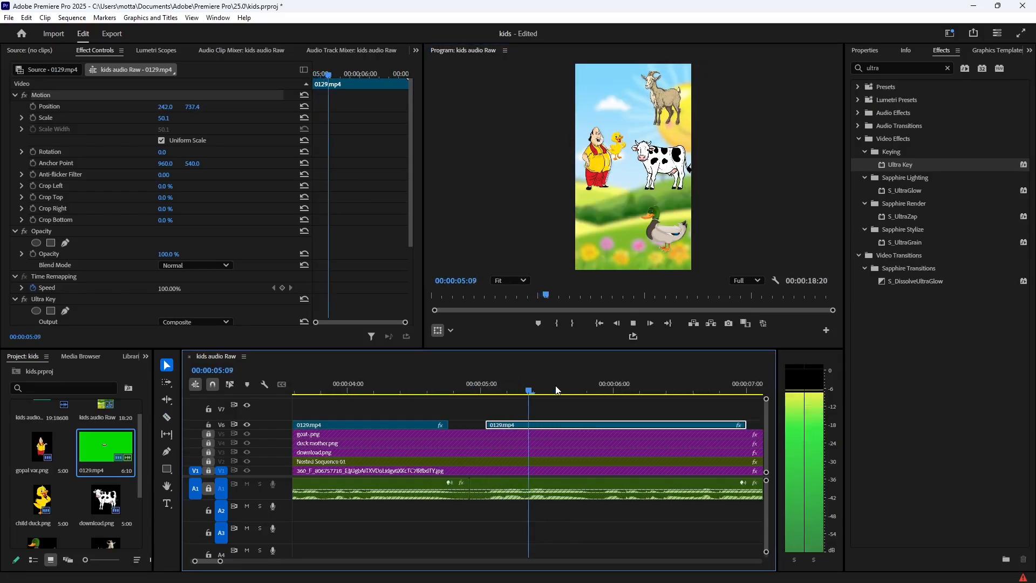
key("space")
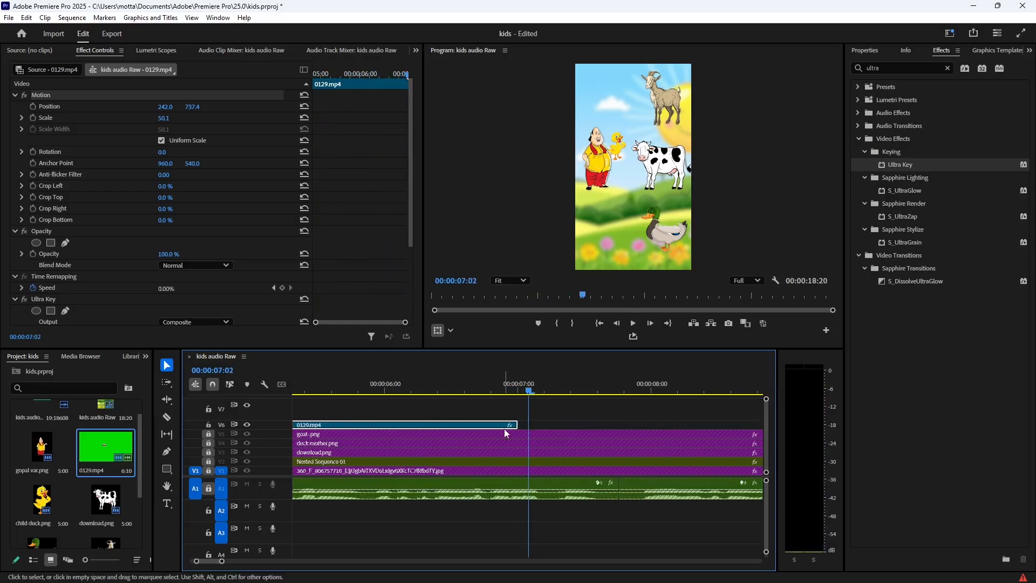
scroll(542, 419, "down", 7)
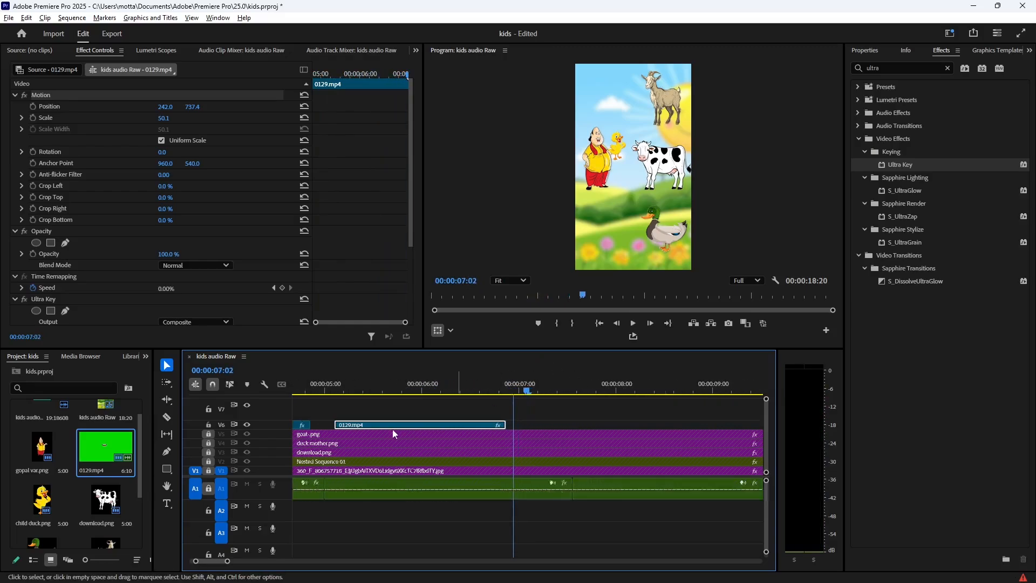
left_click_drag(395, 429, 365, 421)
left_click_drag(375, 426, 339, 422)
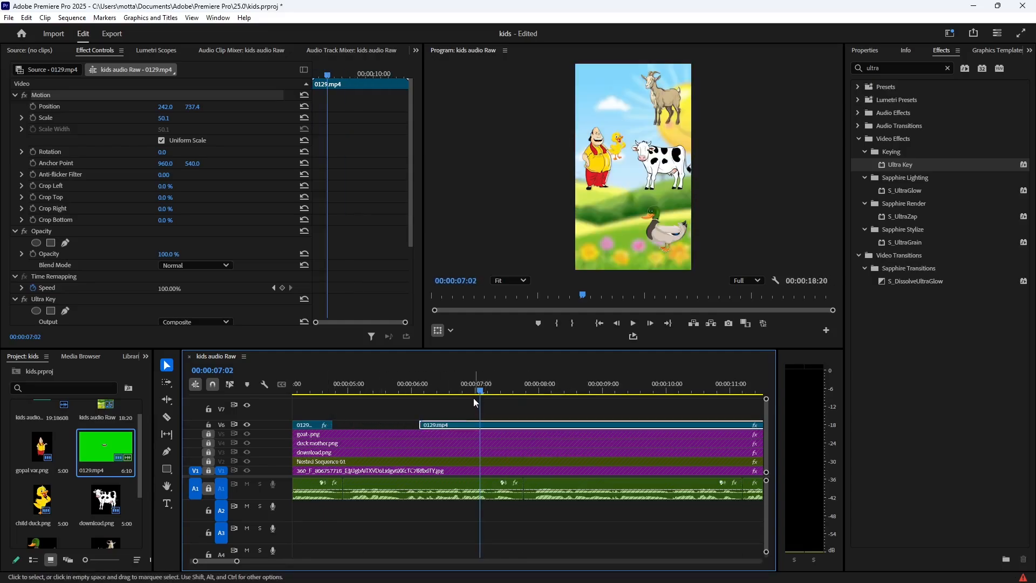
left_click_drag(477, 390, 356, 400)
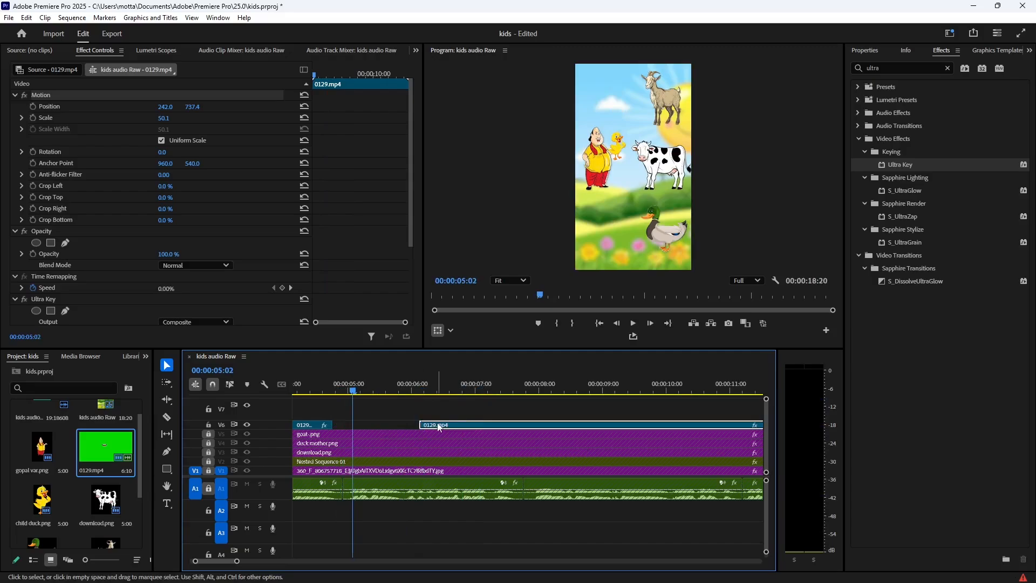
left_click_drag(440, 425, 375, 432)
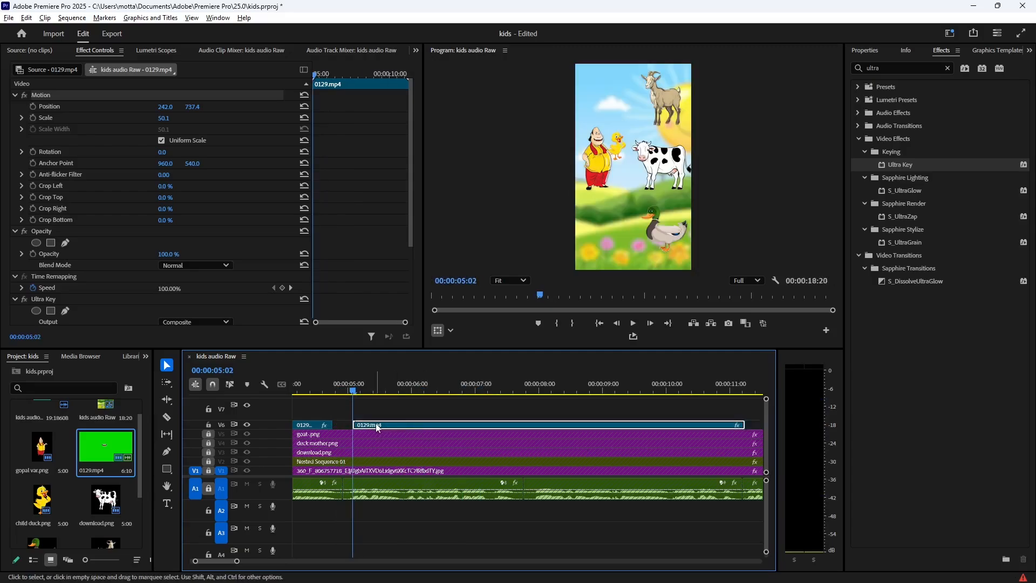
- Check the extended mouth clip's placement on the man beside the cow in an enlarged program view
key("alt+space")
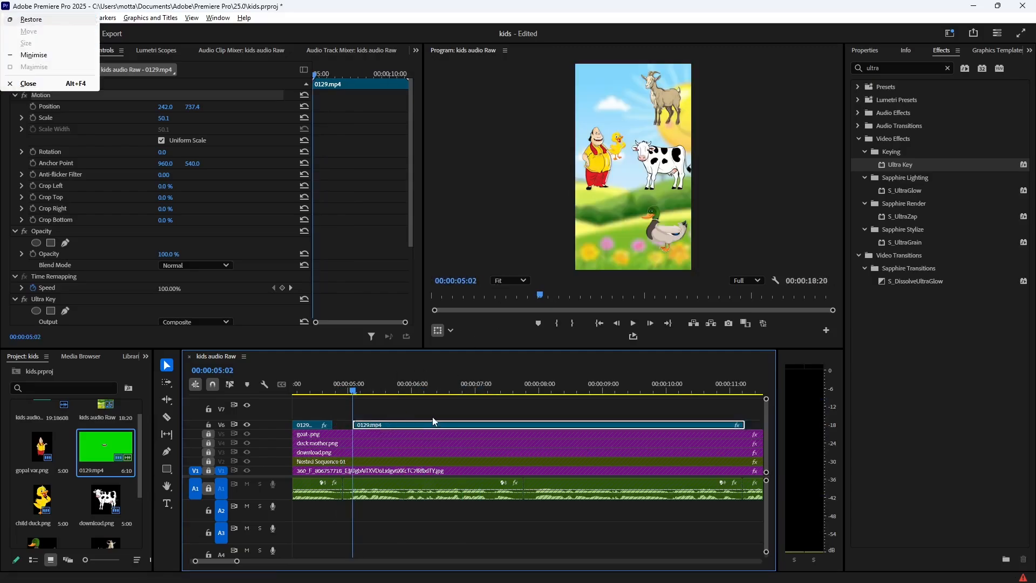
left_click(591, 167)
left_click(42, 95)
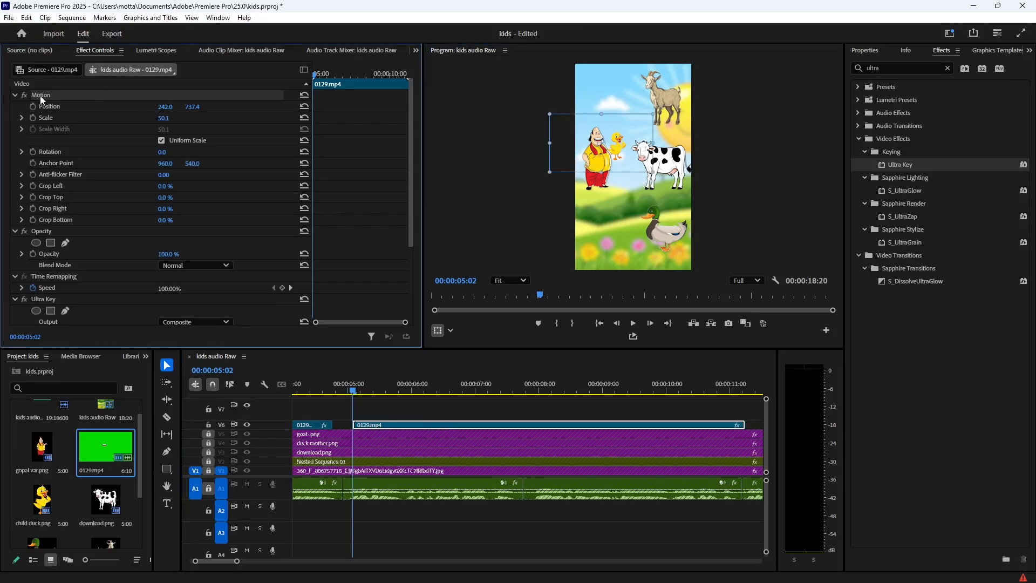
key("grave")
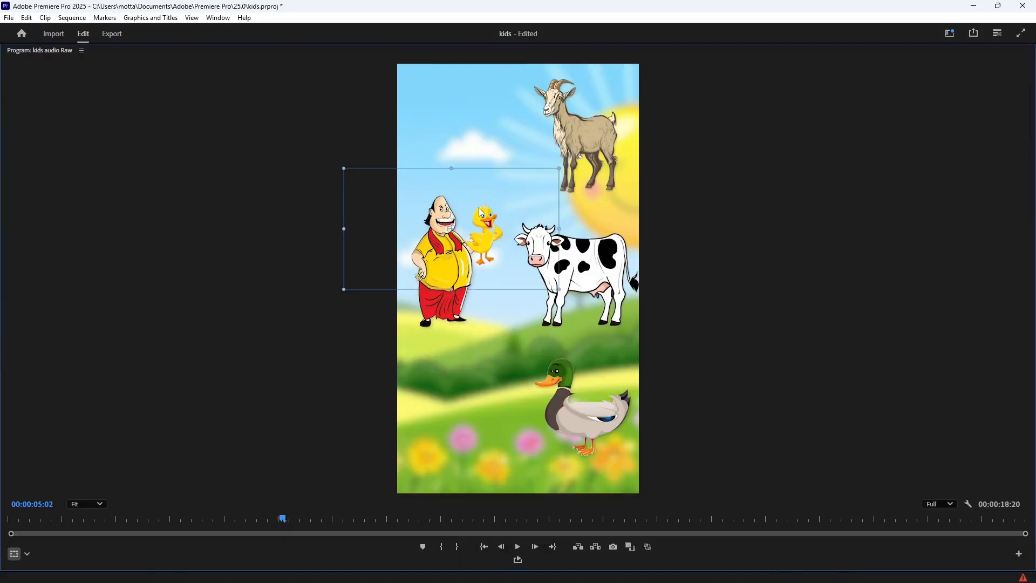
key("grave")
- Play through the man's line beside the cow and split the third mouth clip at 00:00:07:16
key("space")
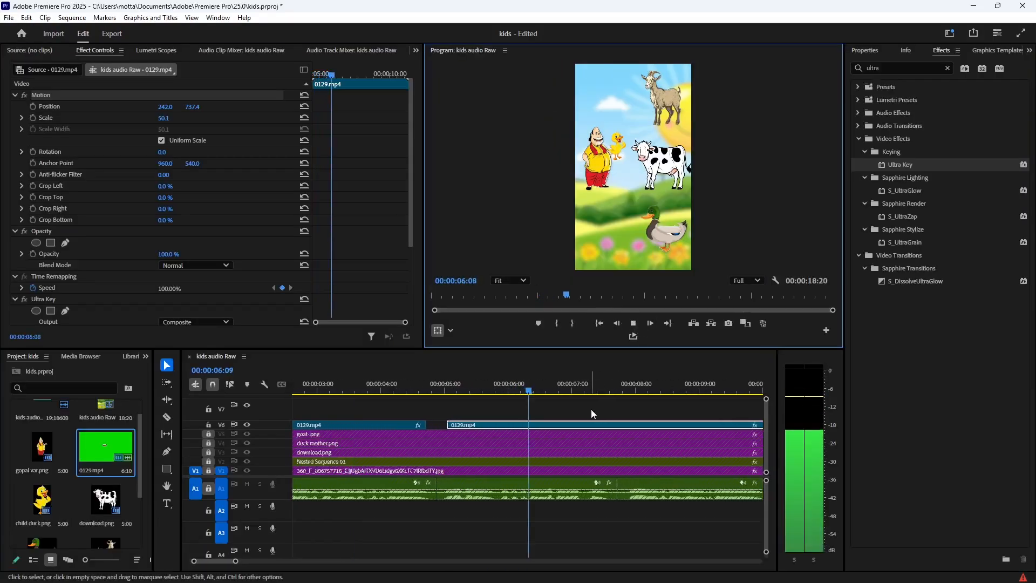
key("space")
key("c")
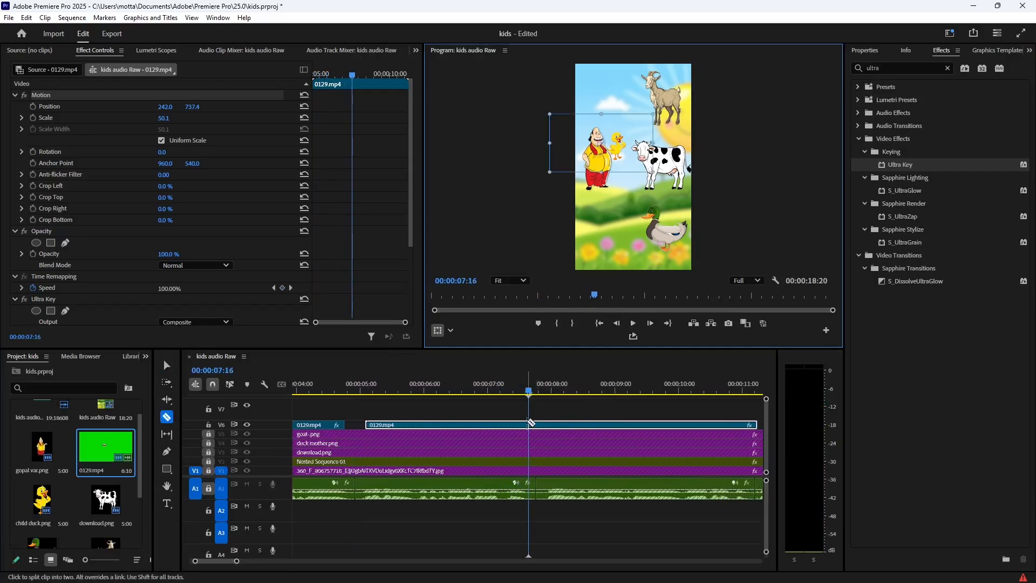
left_click(529, 424)
- Start the remaining mouth clip at about eight seconds, place it over the cow's mouth at about 649, 923, and play it back
left_click_drag(529, 390, 549, 389)
key("v")
left_click_drag(574, 425, 594, 425)
left_click_drag(641, 153, 682, 170)
left_click_drag(538, 388, 552, 386)
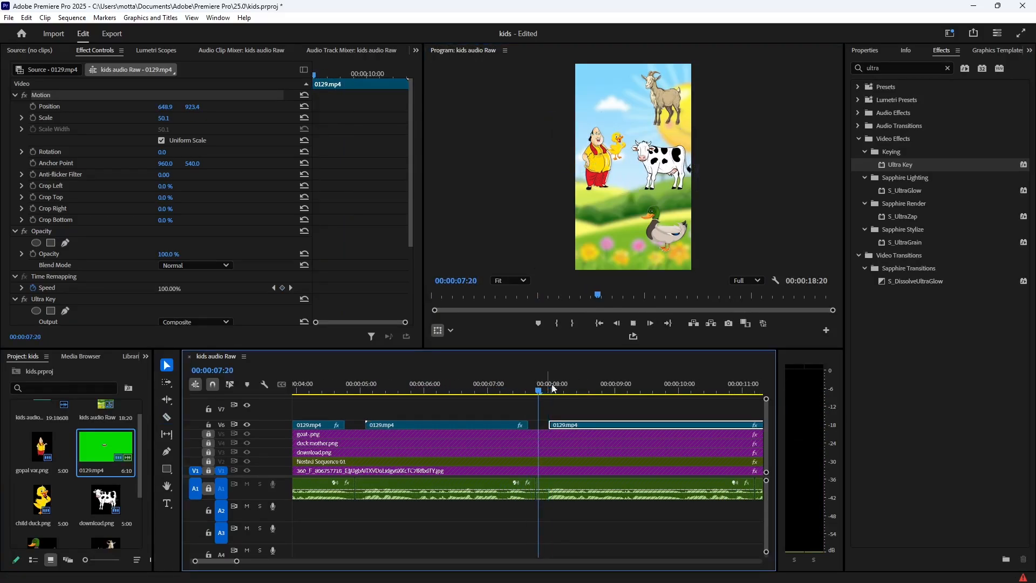
key("space")
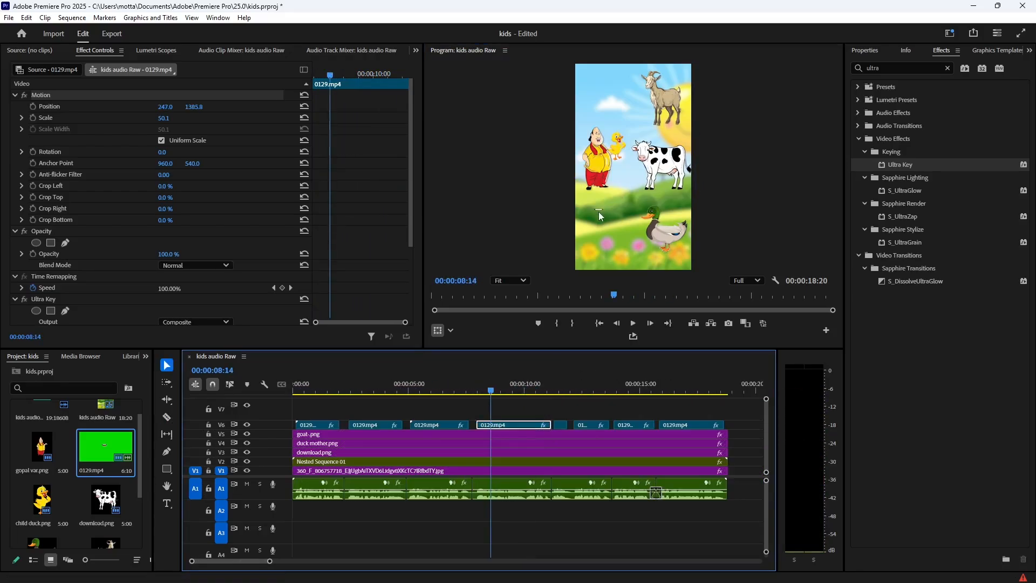
- Reposition the fourth mouth clip from below the man onto the cow's mouth at about 654, 923
left_click(598, 211)
left_click(64, 111)
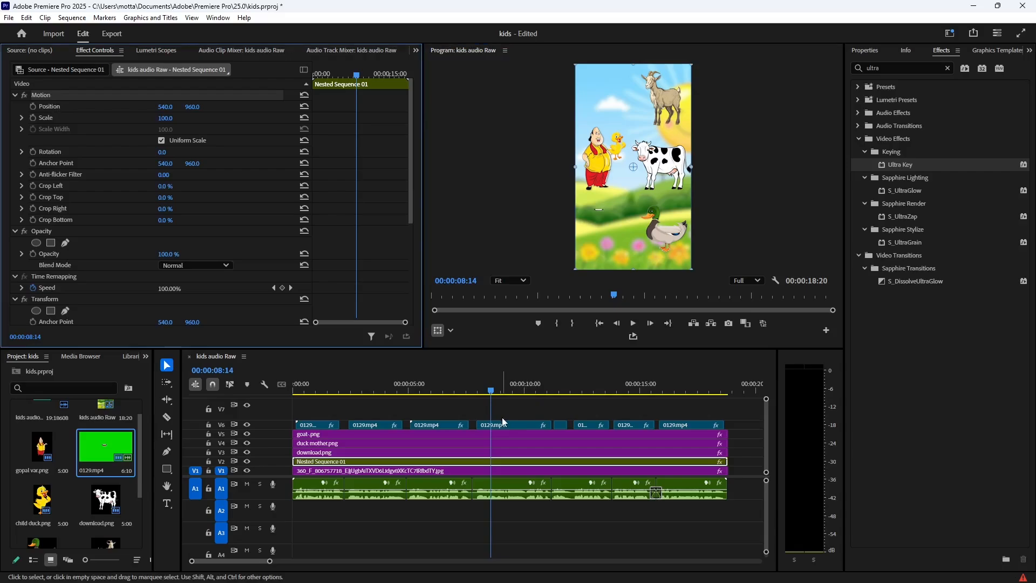
left_click(499, 427)
left_click(47, 100)
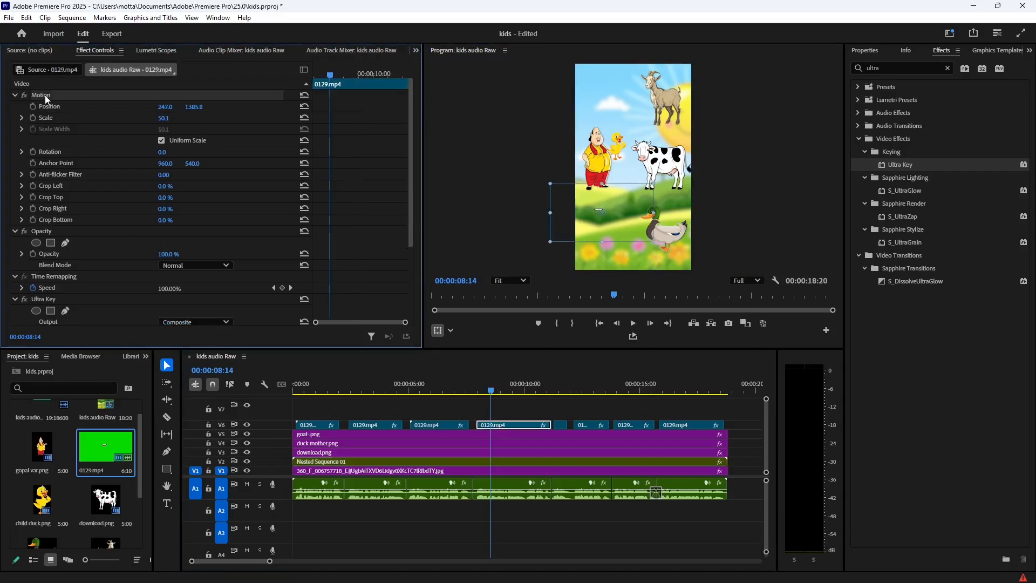
left_click_drag(567, 199, 569, 130)
left_click_drag(631, 157, 672, 175)
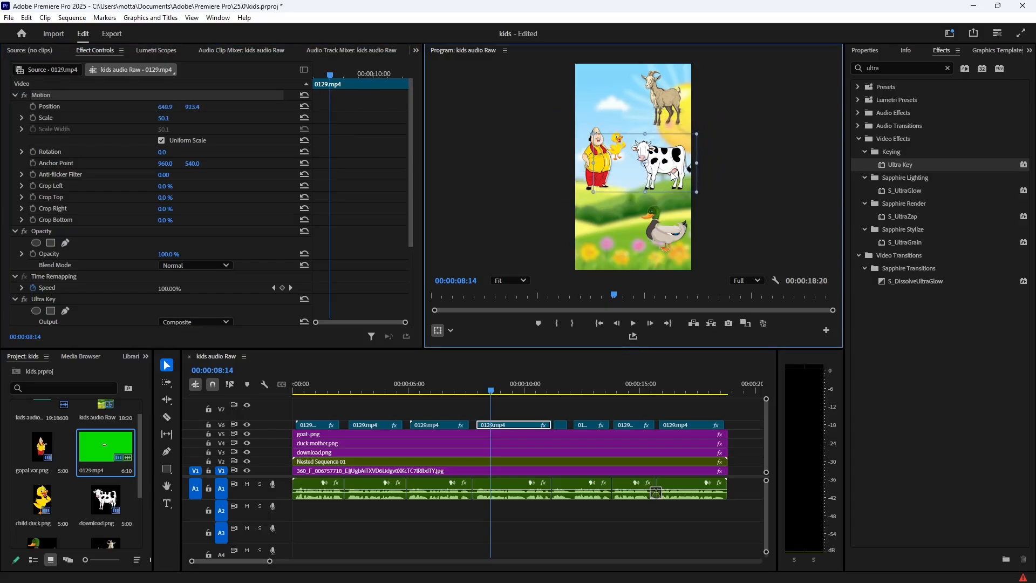
- Play the whole animation from the start in an enlarged program view to check the mouth clips
key("space")
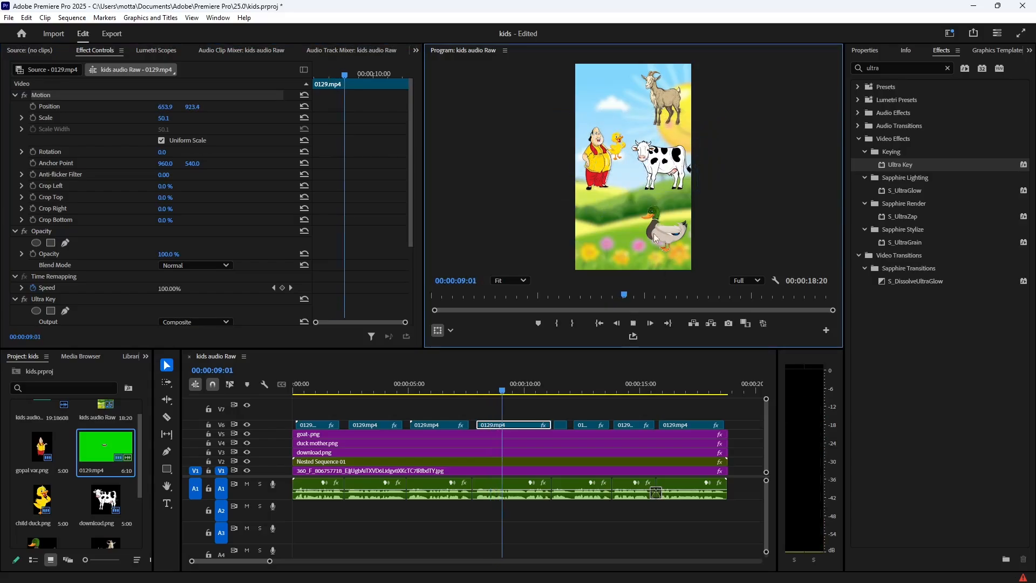
scroll(619, 380, "right", 2)
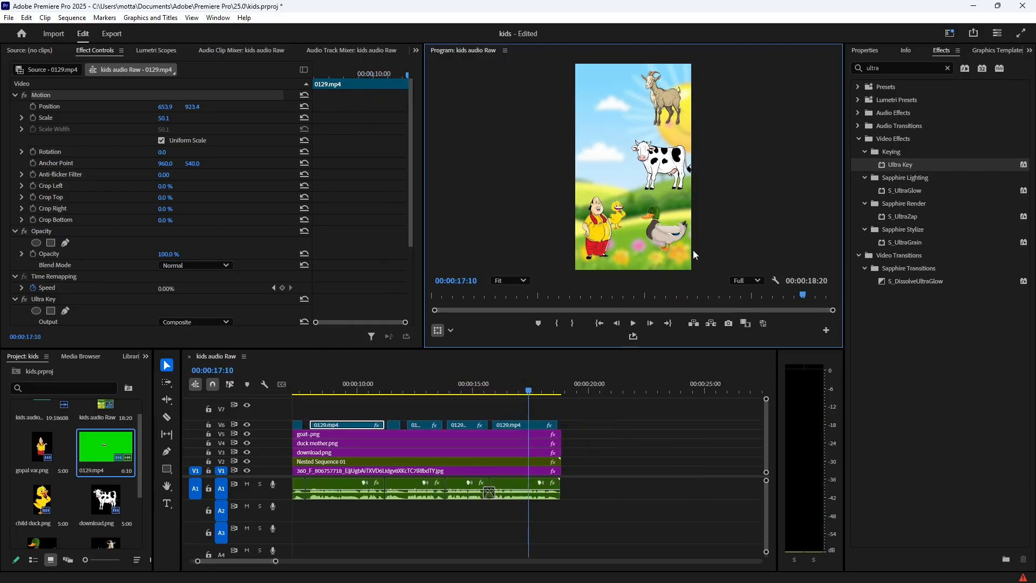
key("grave")
key("space")
key("Home")
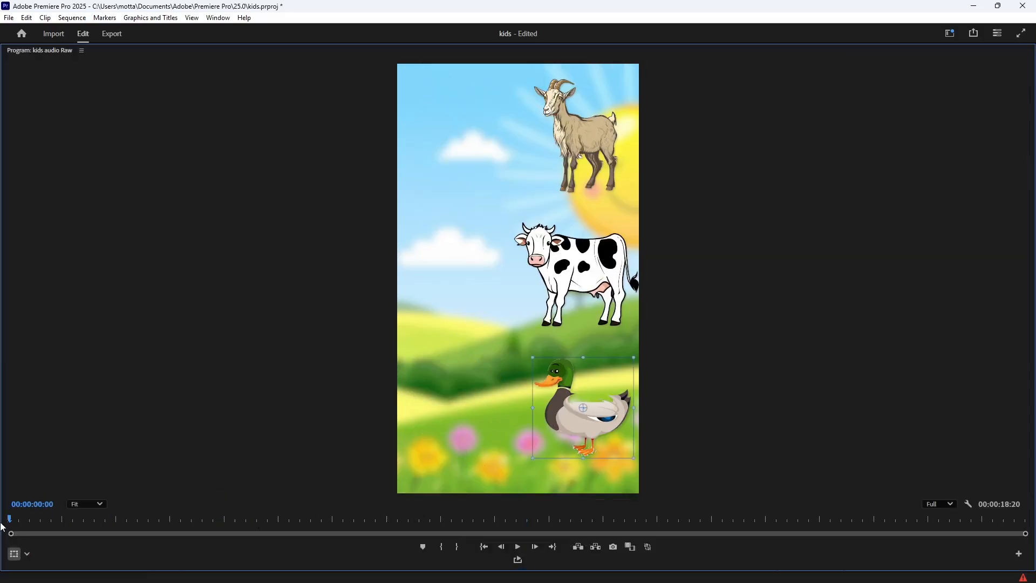
key("space")
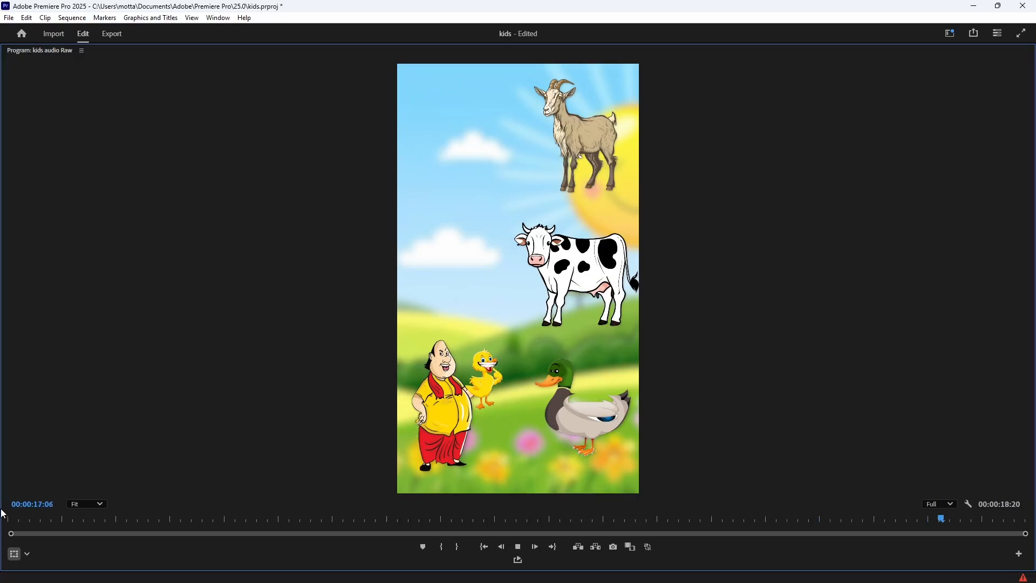
key("space")
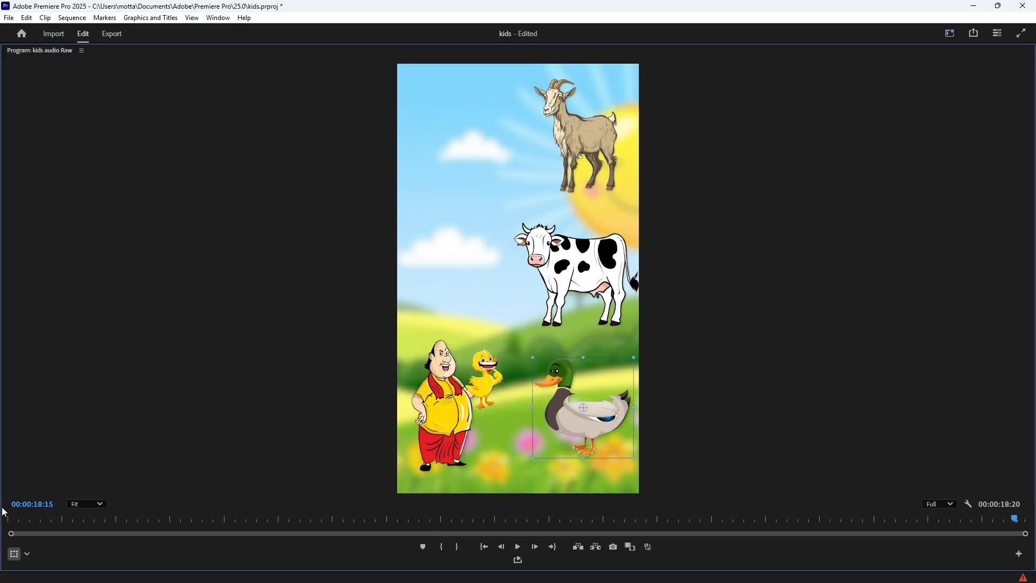
- Save the project and export the sequence as kids audio Raw.mp4 to the Desktop
key("grave")
key("ctrl+s")
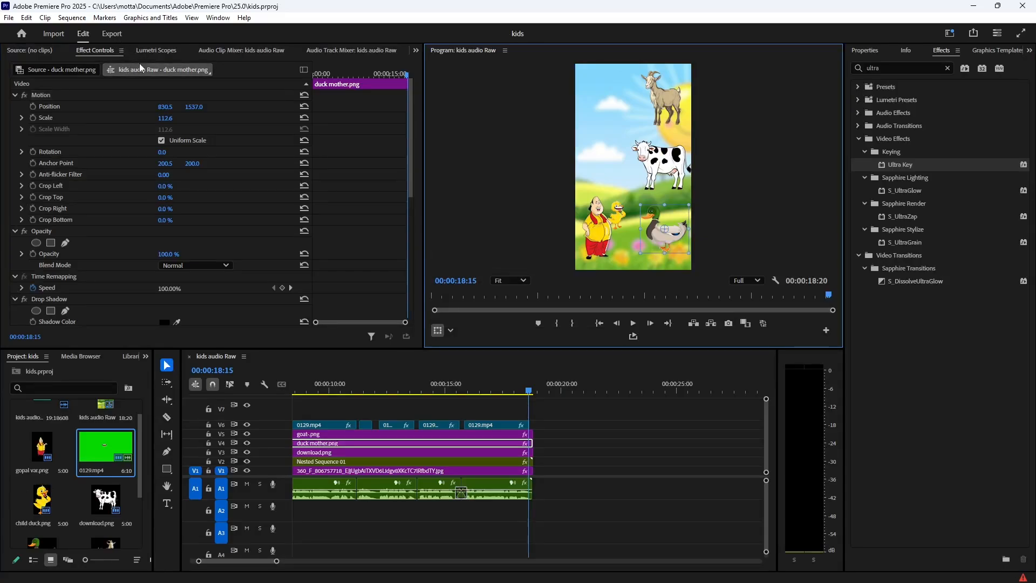
left_click(111, 33)
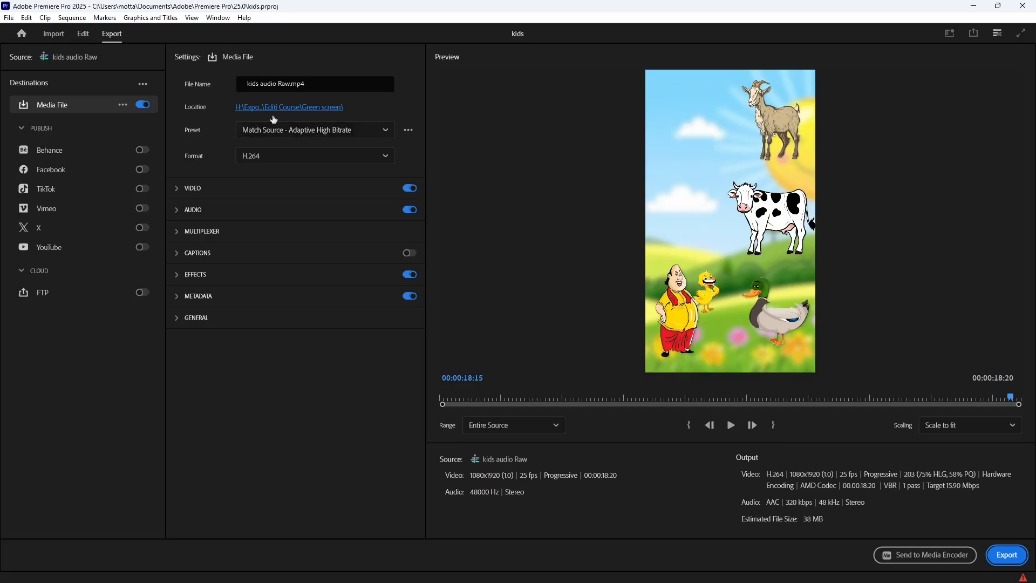
left_click(313, 107)
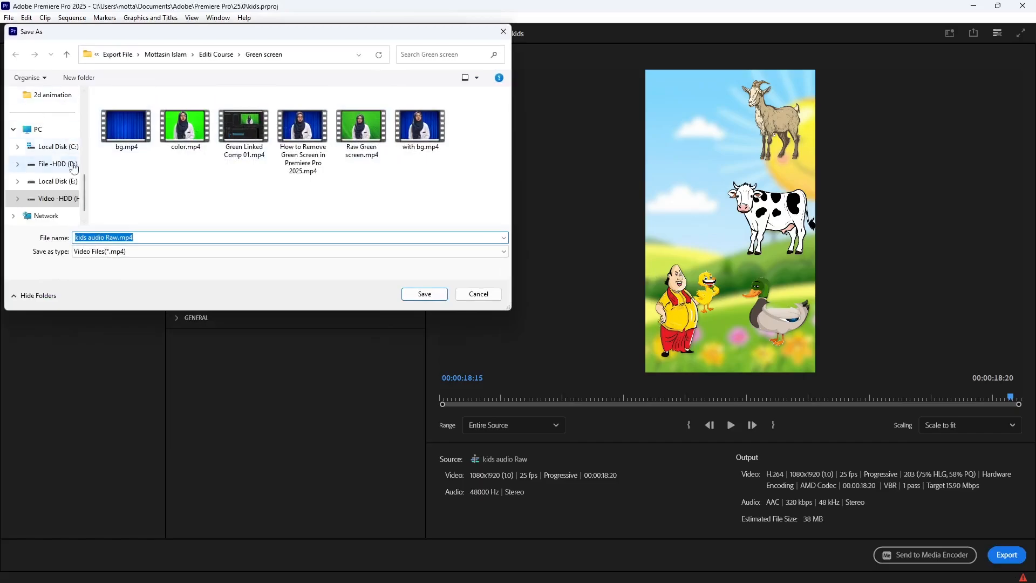
scroll(54, 162, "up", 5)
left_click(52, 155)
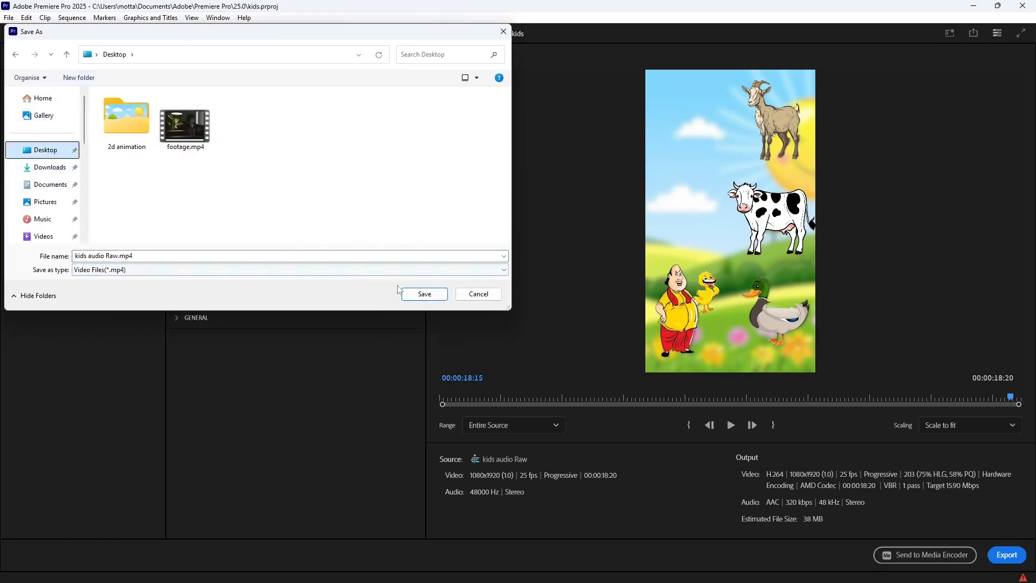
left_click(425, 294)
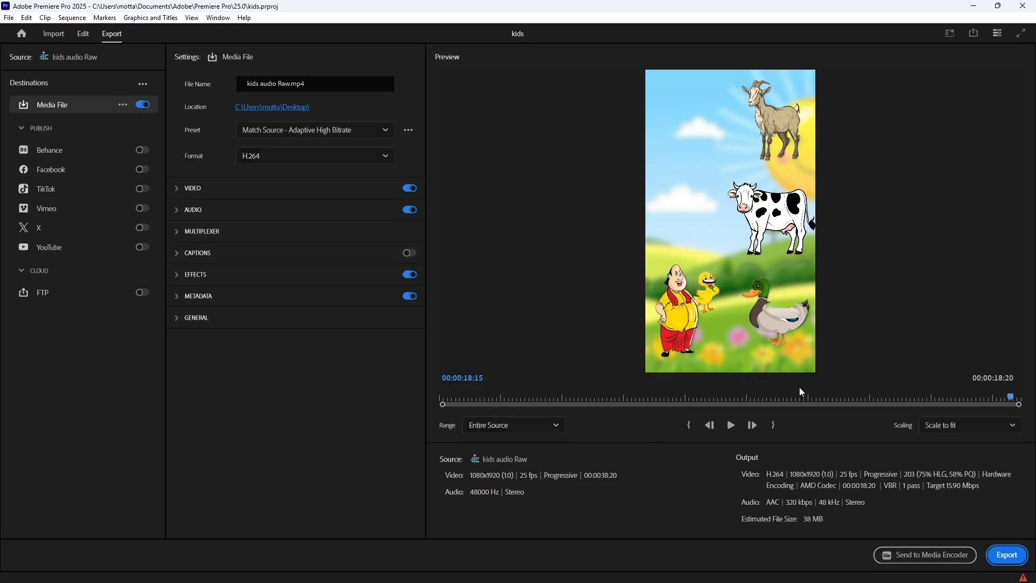
left_click(1008, 556)
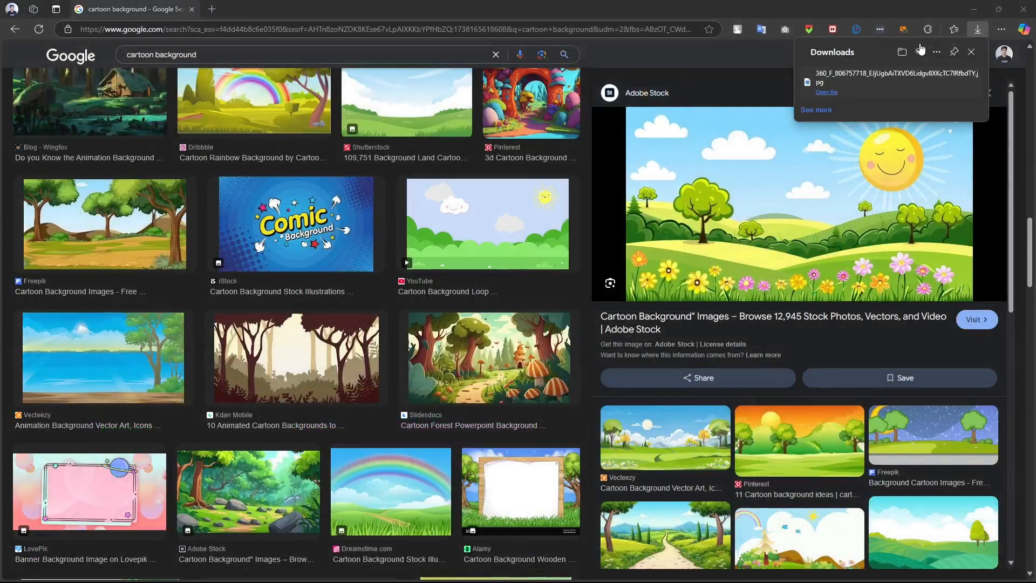
- Switch to File Explorer, open the exported kids audio Raw.mp4 from the Desktop in Media Player, and watch part of it
left_click(749, 84)
left_click(974, 9)
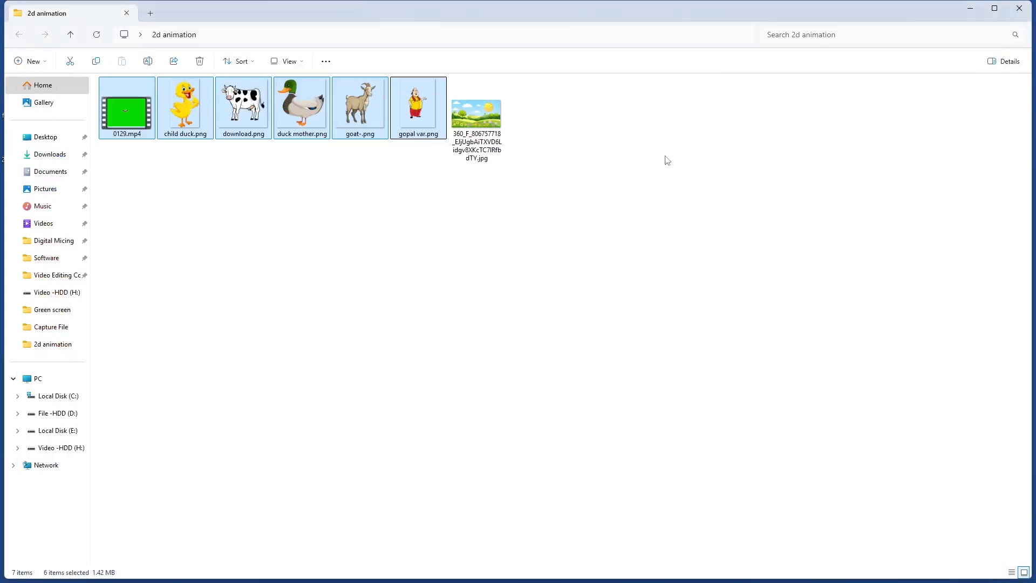
left_click(44, 143)
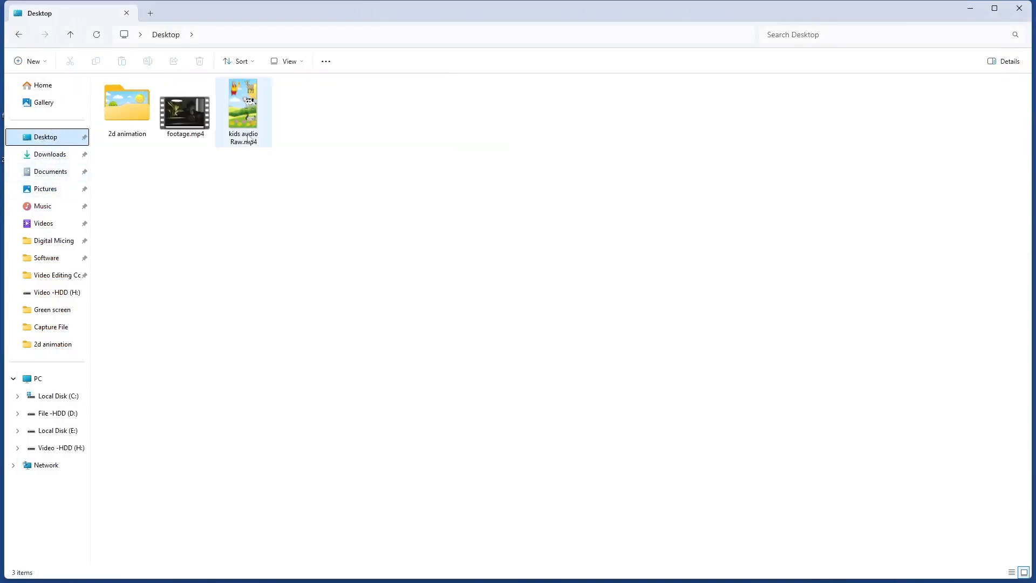
double_click(236, 108)
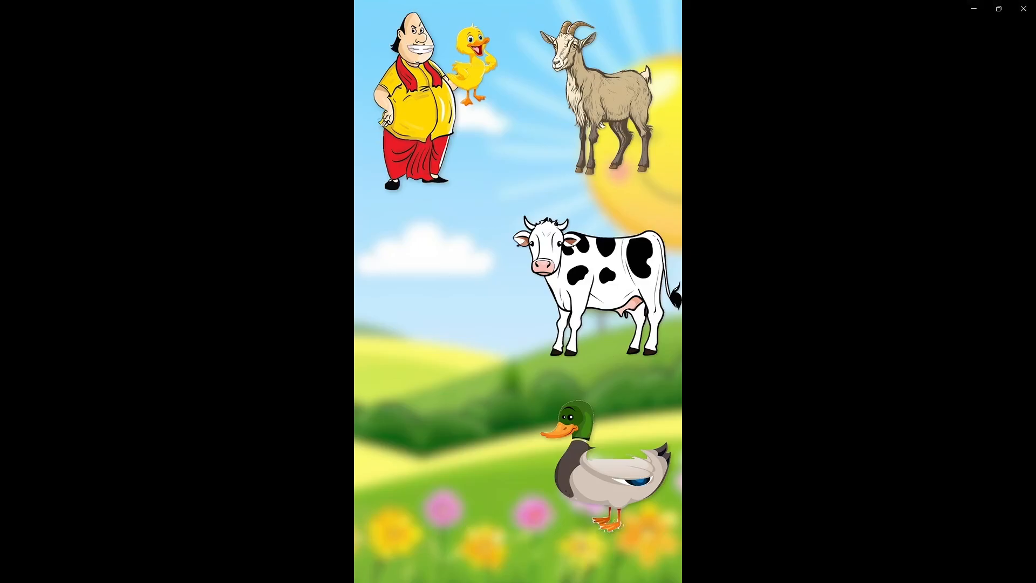
left_click(443, 274)
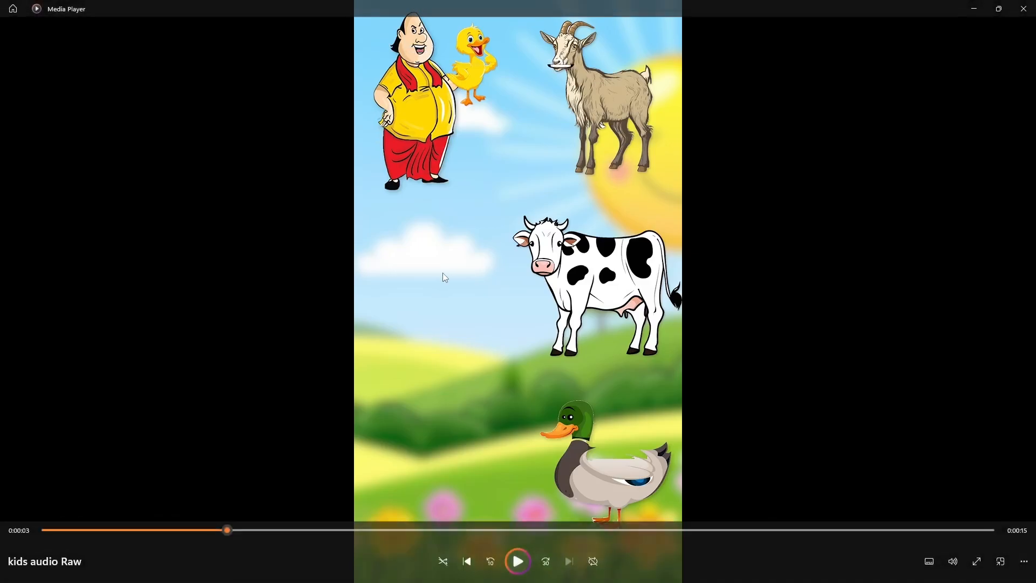